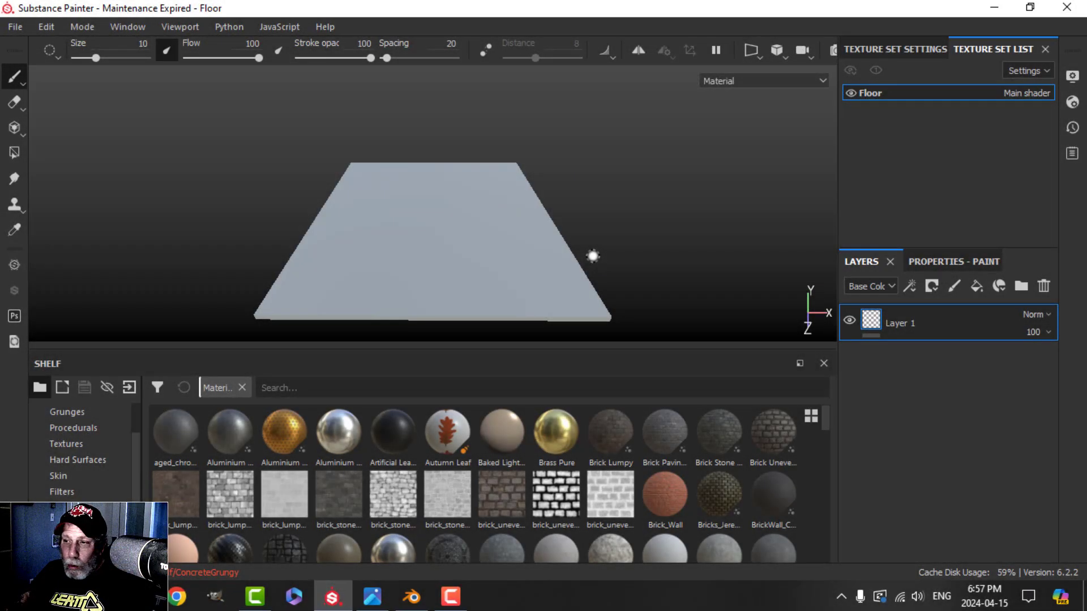
Delete the empty paint layer, Layer 1, from the floor plane
{"action": "mouse_move", "coordinate": [534, 232]}
{"action": "left_mouse_down", "text": "alt"}
{"action": "mouse_move", "coordinate": [522, 230]}
{"action": "mouse_move", "coordinate": [550, 240]}
{"action": "left_mouse_up", "text": "alt"}
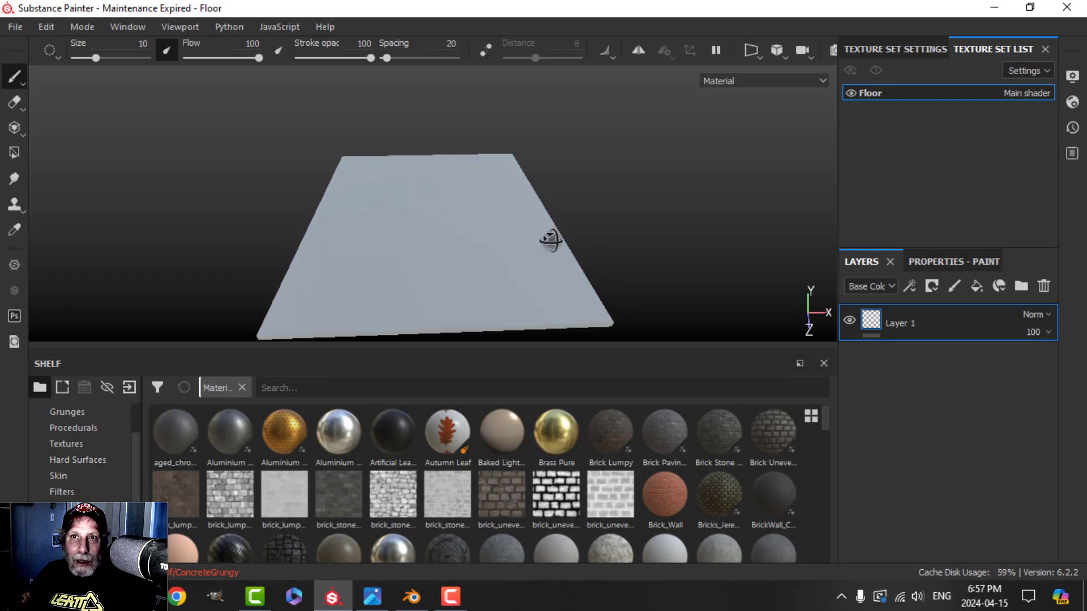
{"action": "mouse_move", "coordinate": [477, 247]}
{"action": "left_mouse_down", "text": "alt"}
{"action": "mouse_move", "coordinate": [495, 204]}
{"action": "mouse_move", "coordinate": [504, 224]}
{"action": "left_mouse_up", "text": "alt"}
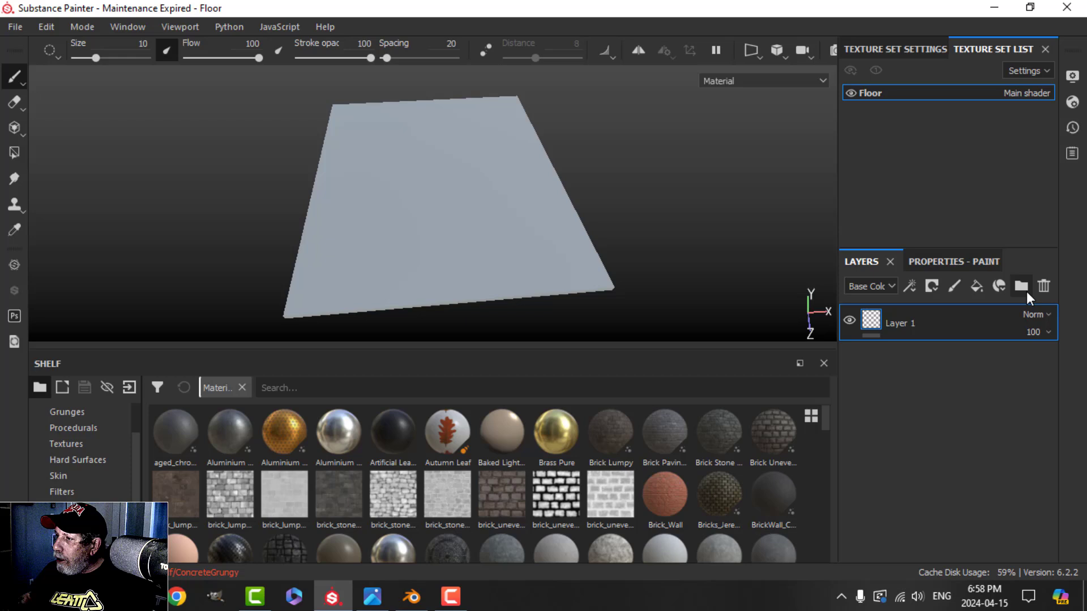
{"action": "left_click", "coordinate": [1044, 286]}
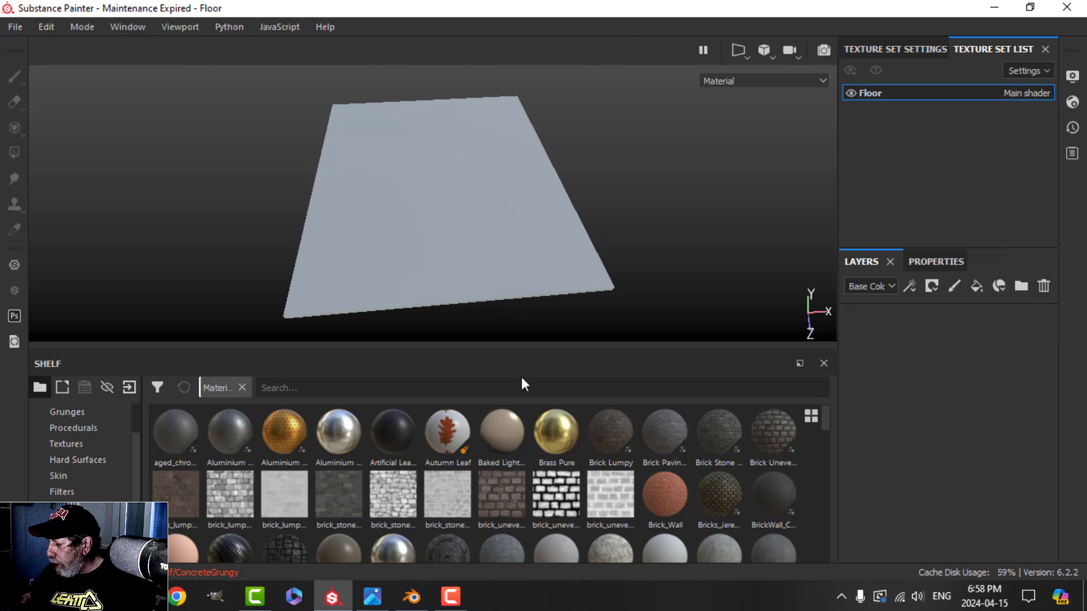
Apply the Concrete Clean material from the Shelf onto the floor mesh
{"action": "mouse_move", "coordinate": [663, 443]}
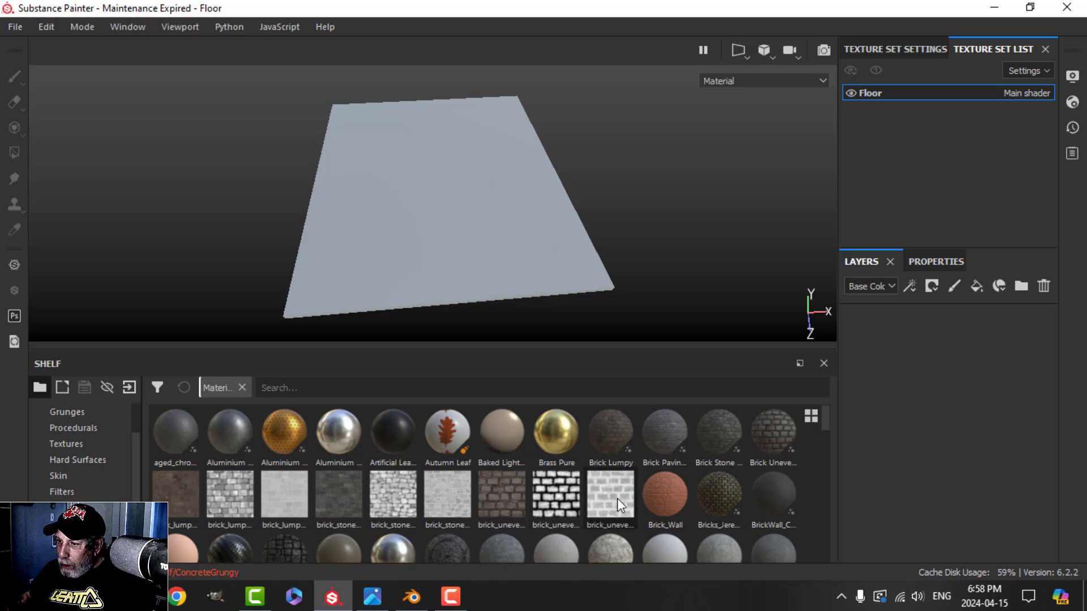
{"action": "scroll", "coordinate": [617, 498], "scroll_direction": "down", "scroll_amount": 3}
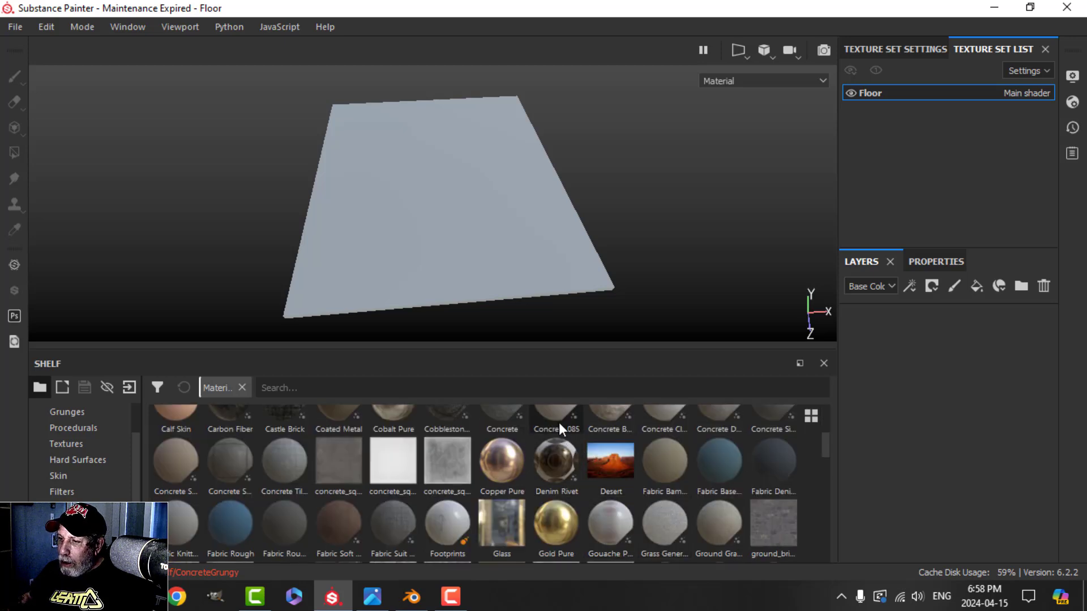
{"action": "left_click_drag", "start_coordinate": [666, 412], "coordinate": [471, 272]}
{"action": "scroll", "coordinate": [519, 259], "scroll_direction": "up", "scroll_amount": 5}
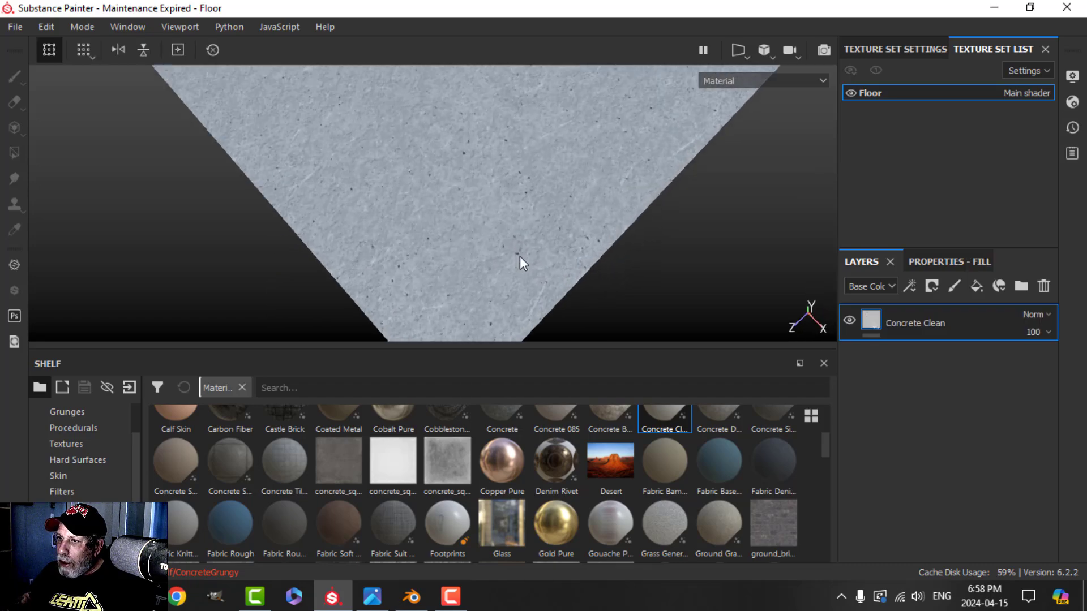
{"action": "middle_click_drag", "start_coordinate": [548, 208], "coordinate": [535, 276], "text": "alt"}
{"action": "scroll", "coordinate": [534, 266], "scroll_direction": "down", "scroll_amount": 6}
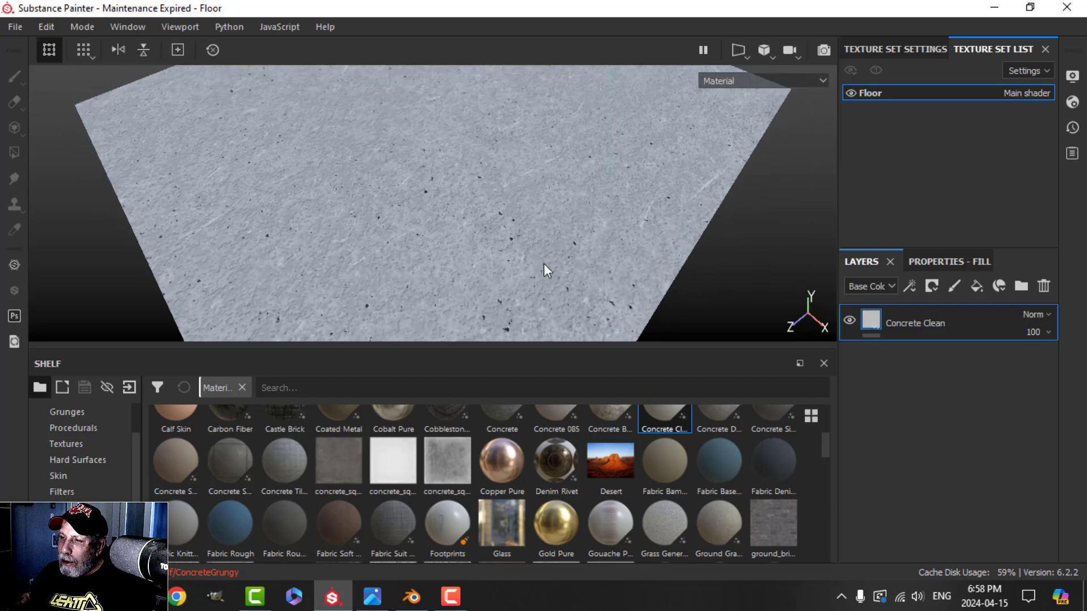
{"action": "left_click_drag", "start_coordinate": [546, 255], "coordinate": [572, 259], "text": "alt"}
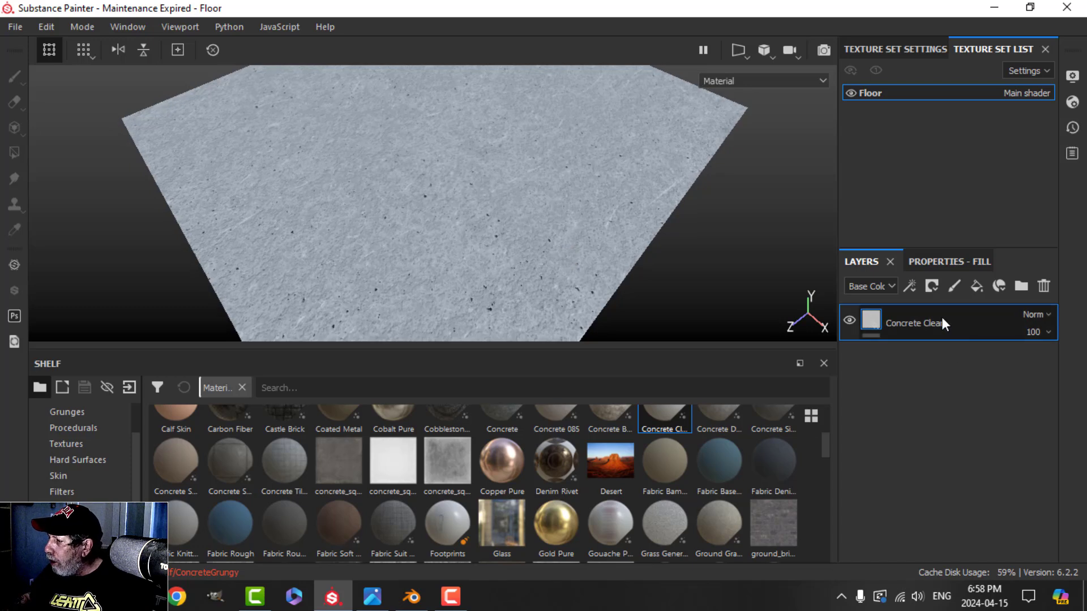
Turn off the colour channel in the Concrete Clean fill properties
{"action": "left_click", "coordinate": [925, 266]}
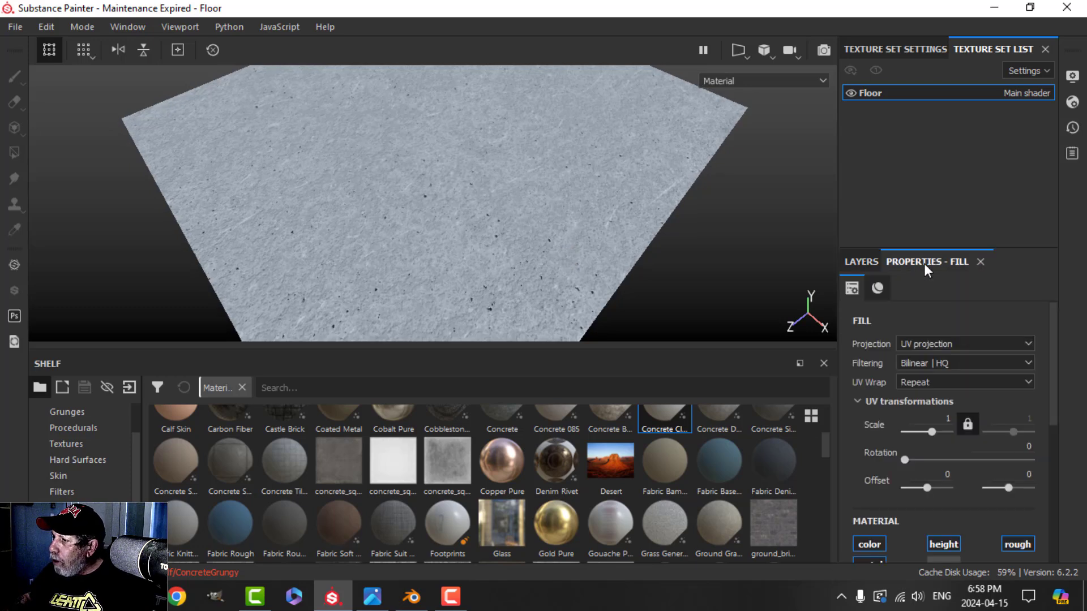
{"action": "left_click", "coordinate": [868, 544]}
{"action": "scroll", "coordinate": [967, 494], "scroll_direction": "down", "scroll_amount": 2}
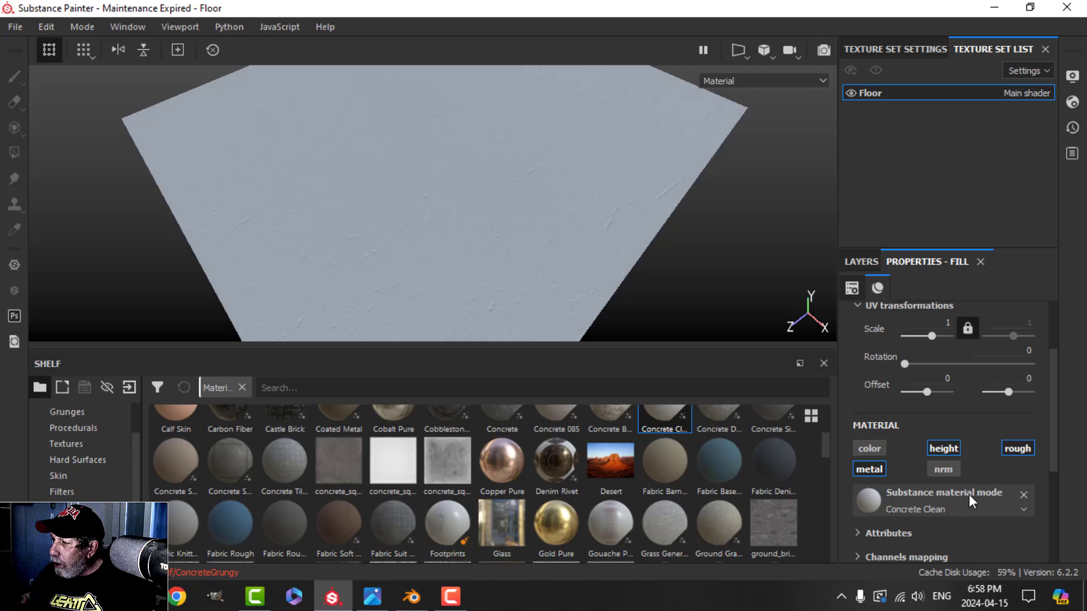
{"action": "left_click_drag", "start_coordinate": [580, 281], "coordinate": [604, 255], "text": "alt"}
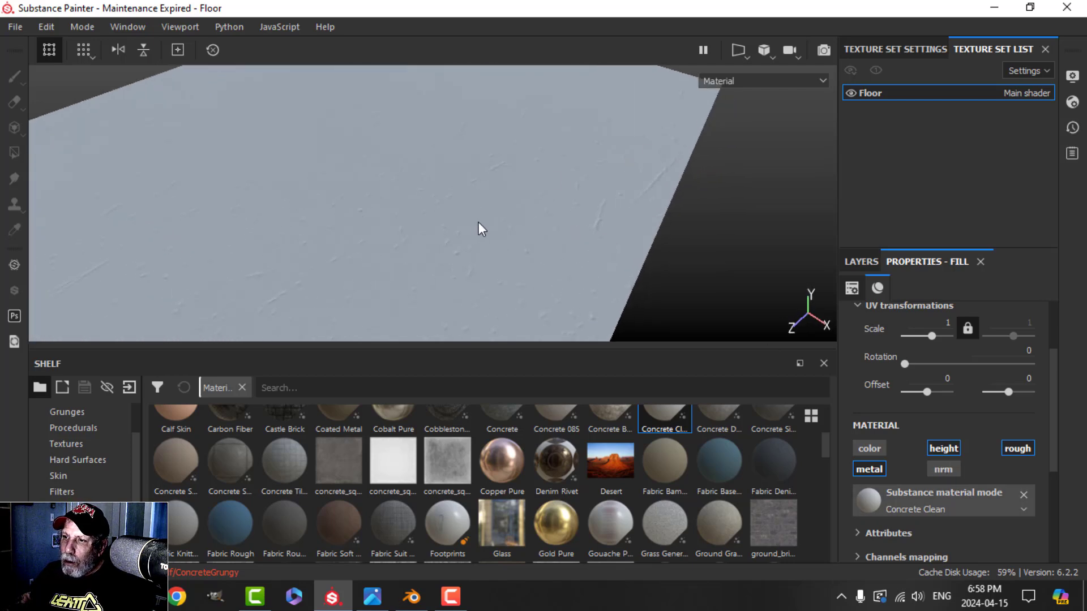
{"action": "left_click_drag", "start_coordinate": [569, 207], "coordinate": [561, 238], "text": "alt"}
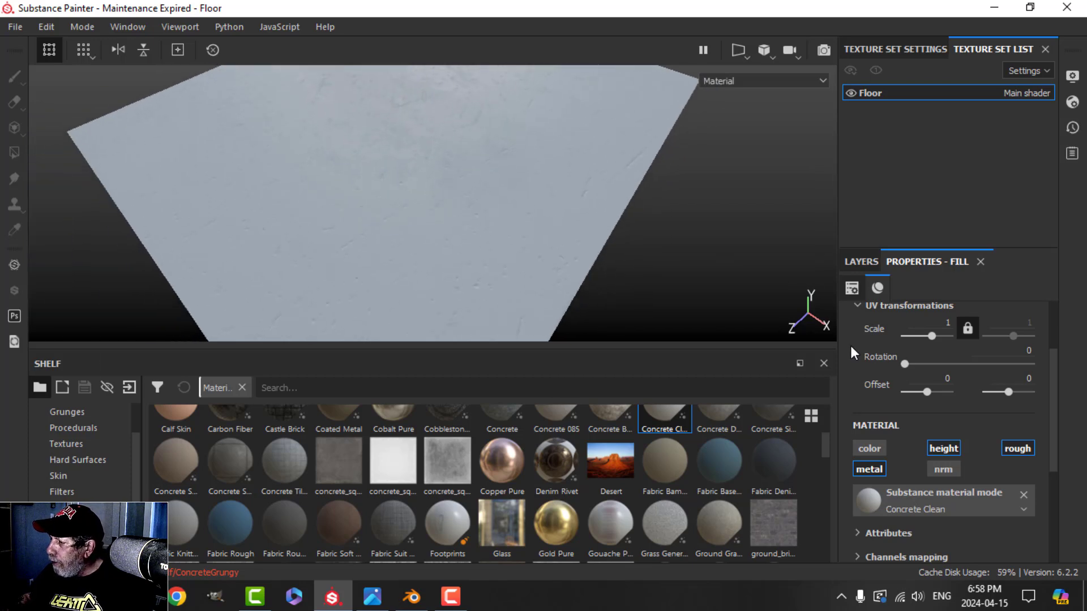
Add a new fill layer above Concrete Clean that keeps only the colour channel
{"action": "left_click", "coordinate": [852, 265]}
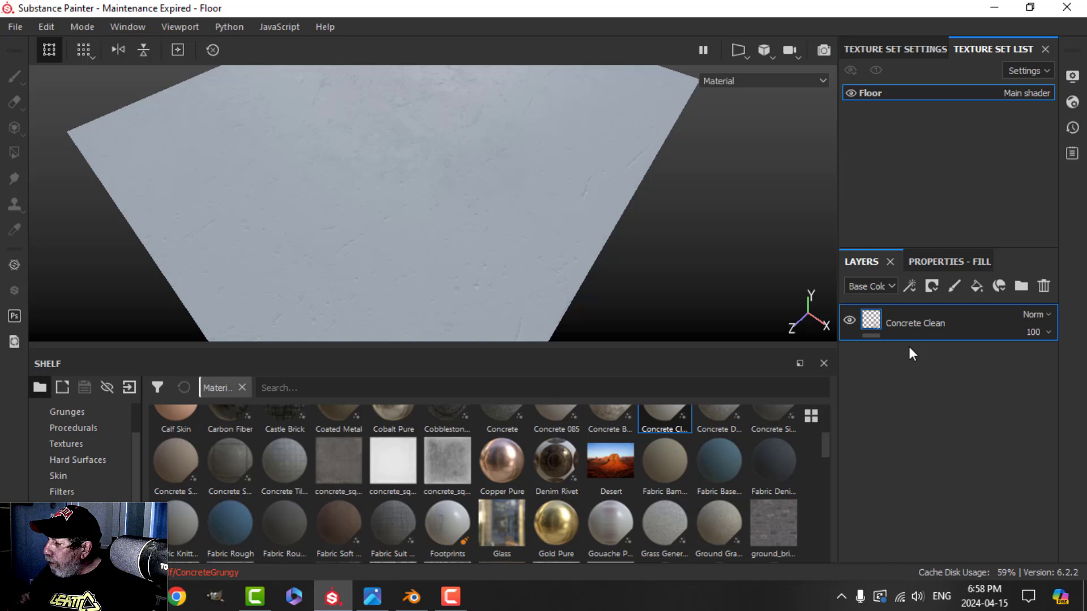
{"action": "left_click", "coordinate": [974, 286]}
{"action": "left_click", "coordinate": [935, 265]}
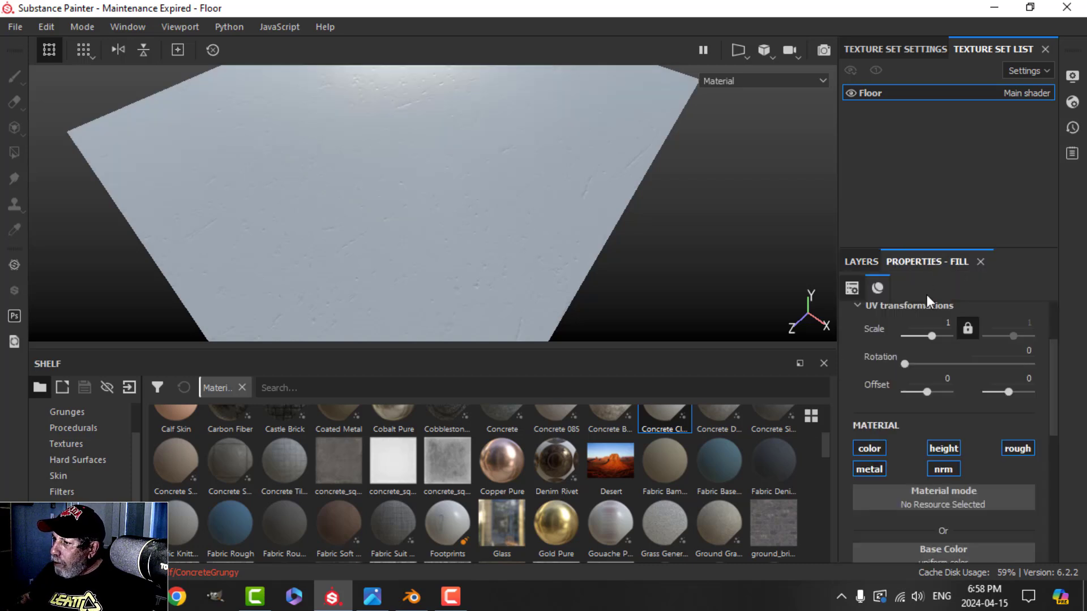
{"action": "left_click", "coordinate": [883, 450]}
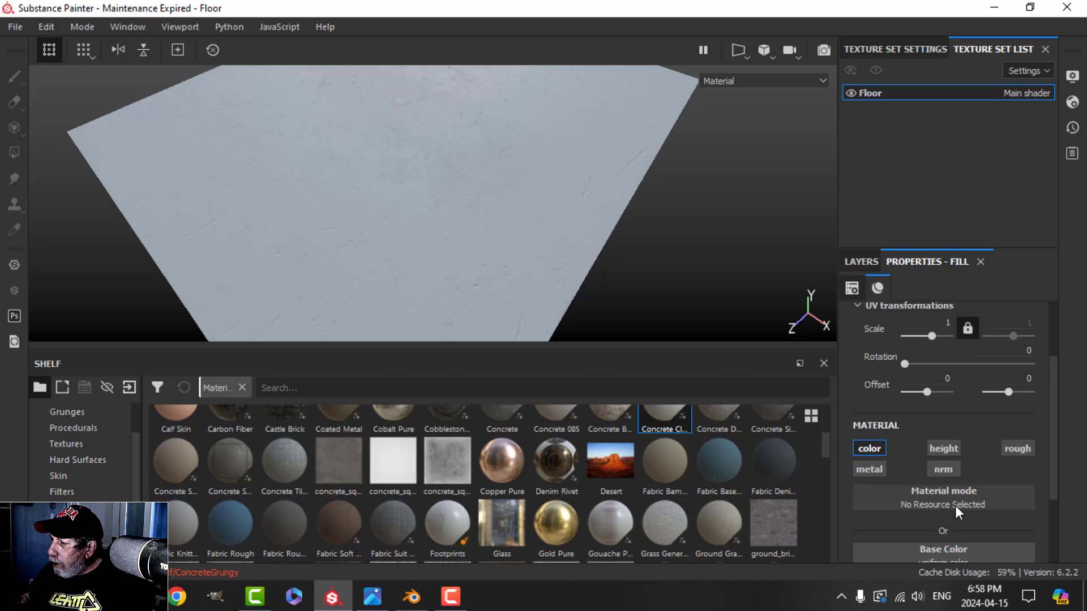
{"action": "scroll", "coordinate": [955, 509], "scroll_direction": "down", "scroll_amount": 2}
Set the fill's base colour to R 0.016, G 0.016, B 0.016
{"action": "left_click", "coordinate": [936, 483]}
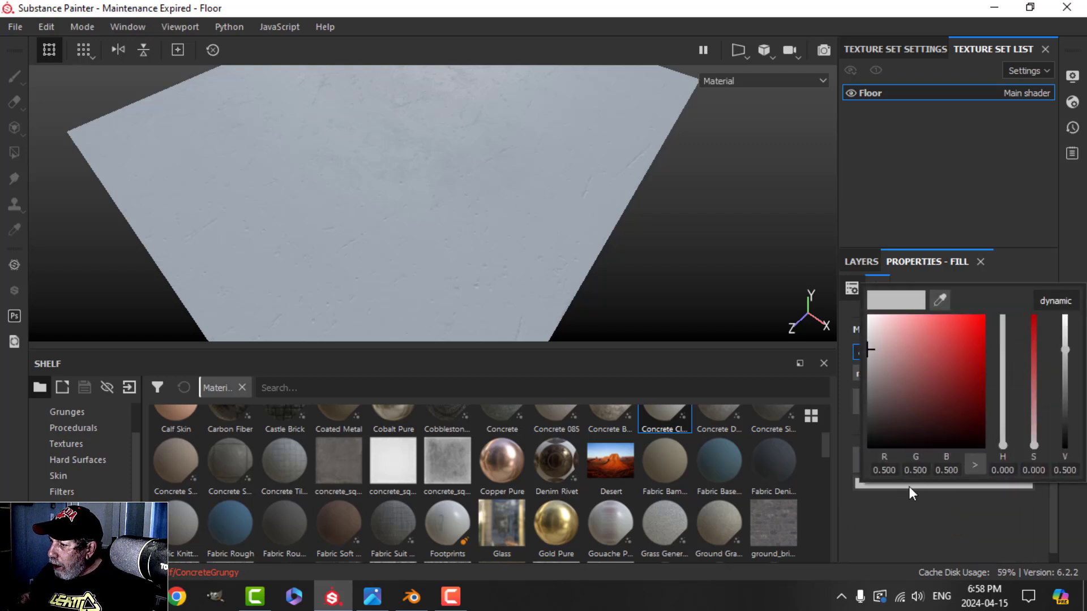
{"action": "left_click", "coordinate": [897, 471]}
{"action": "type", "text": "0.5"}
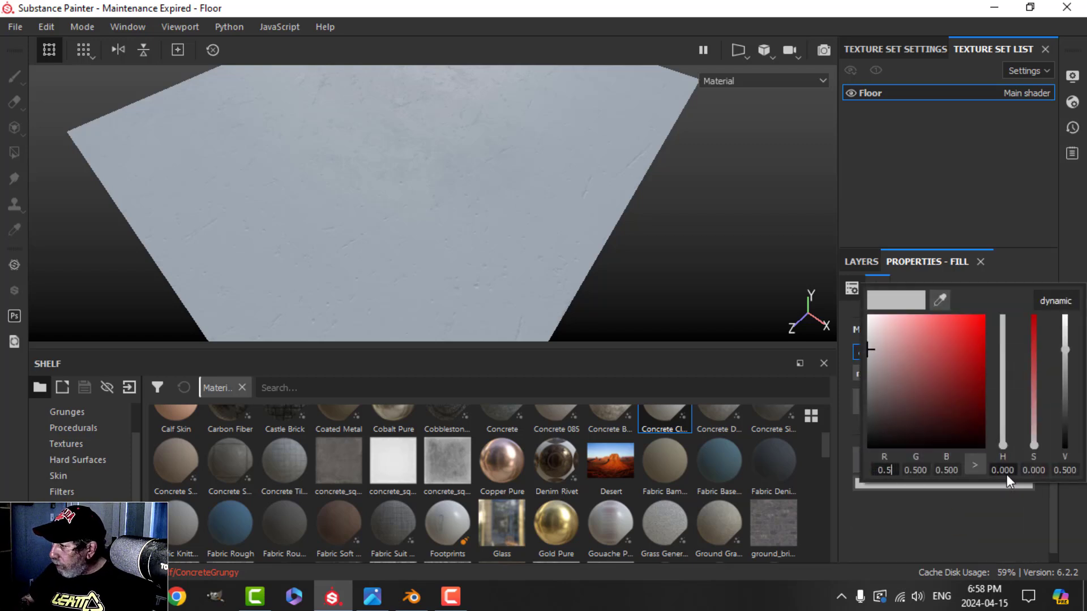
{"action": "key", "text": "BackSpace"}
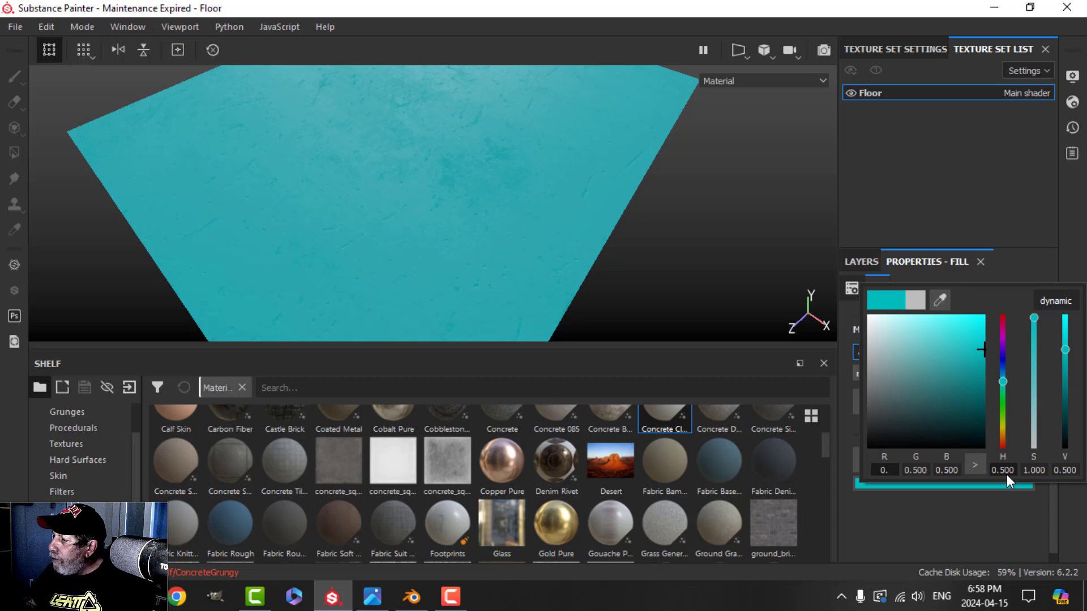
{"action": "type", "text": "016"}
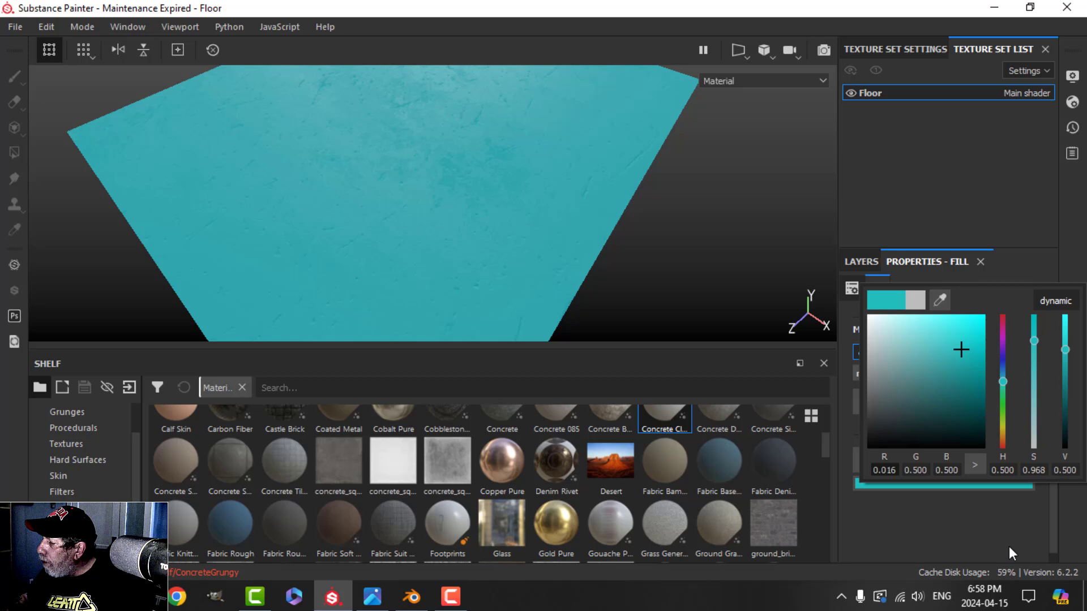
{"action": "key", "text": "Tab"}
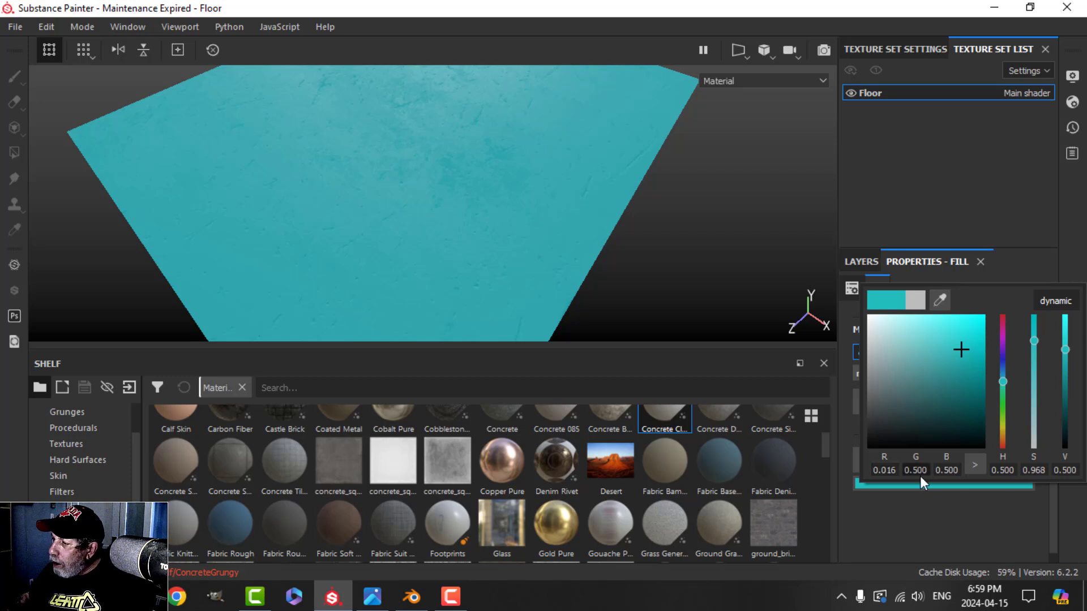
{"action": "type", "text": "0."}
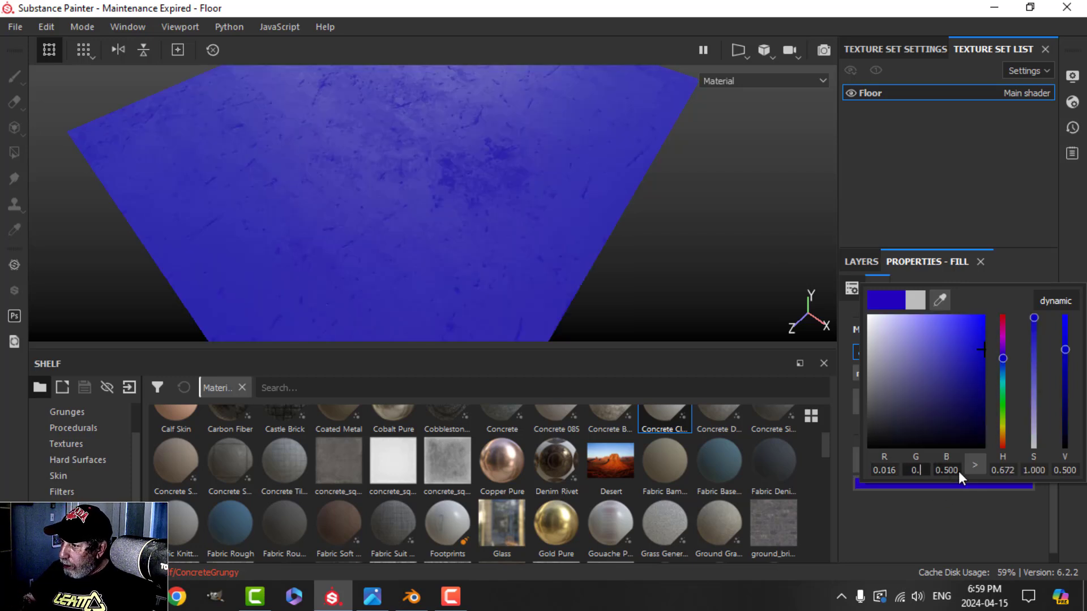
{"action": "type", "text": "016"}
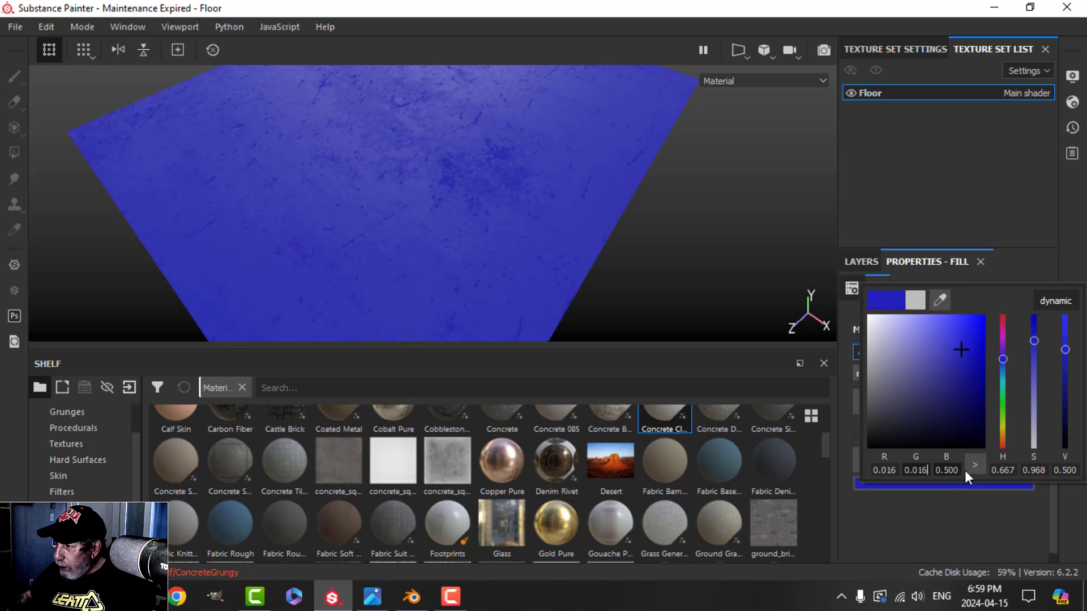
{"action": "key", "text": "Tab"}
{"action": "key", "text": "Right"}
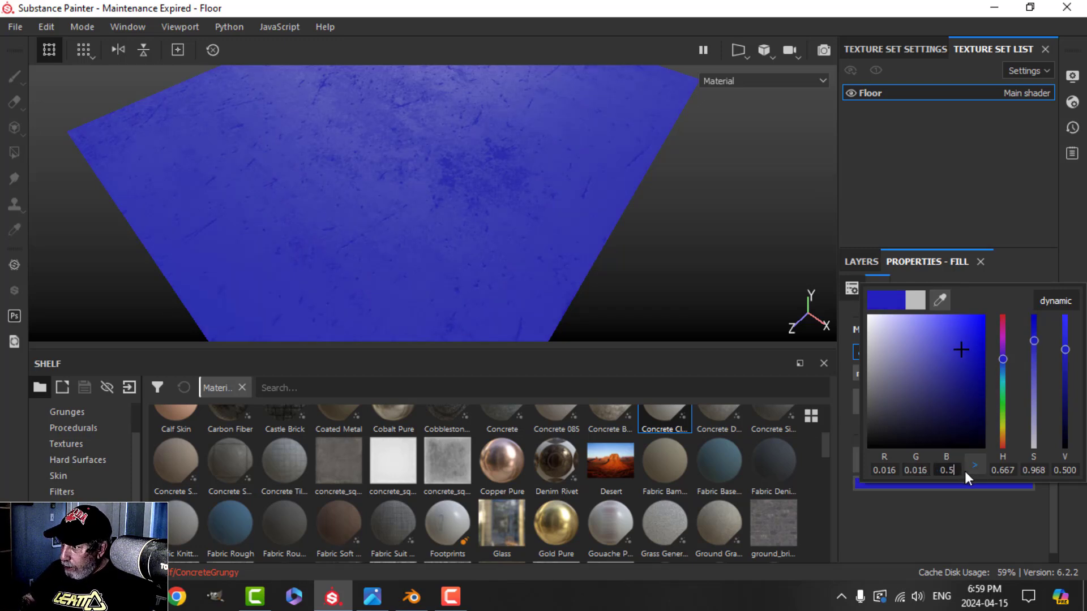
{"action": "key", "text": "BackSpace"}
{"action": "type", "text": "016"}
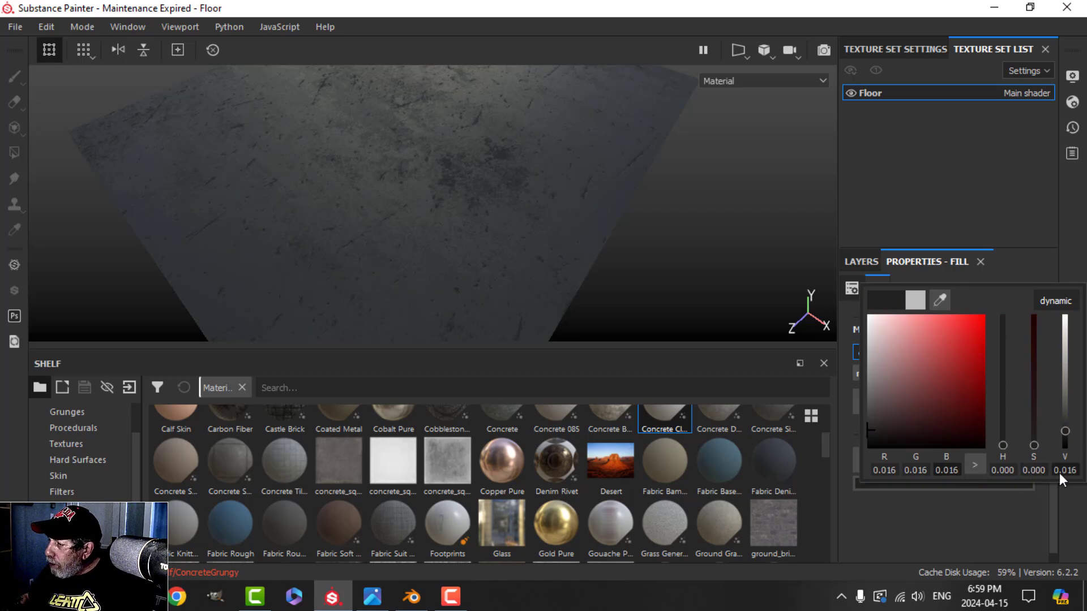
{"action": "left_click", "coordinate": [1075, 257]}
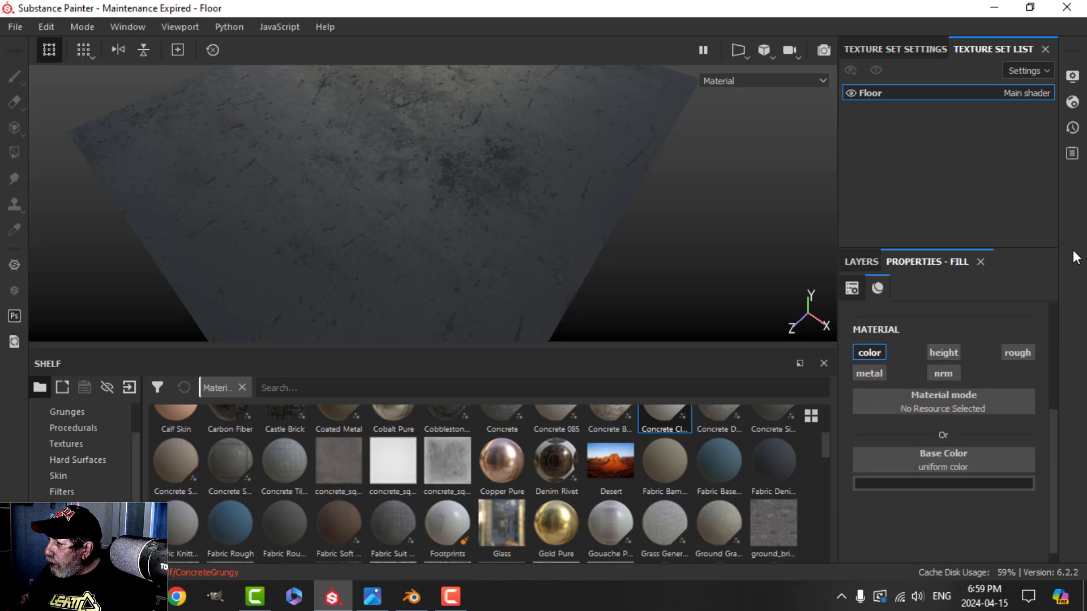
{"action": "left_click_drag", "start_coordinate": [416, 220], "coordinate": [507, 253], "text": "alt"}
Give Fill layer 1 a black mask with a fill effect
{"action": "left_click", "coordinate": [866, 262]}
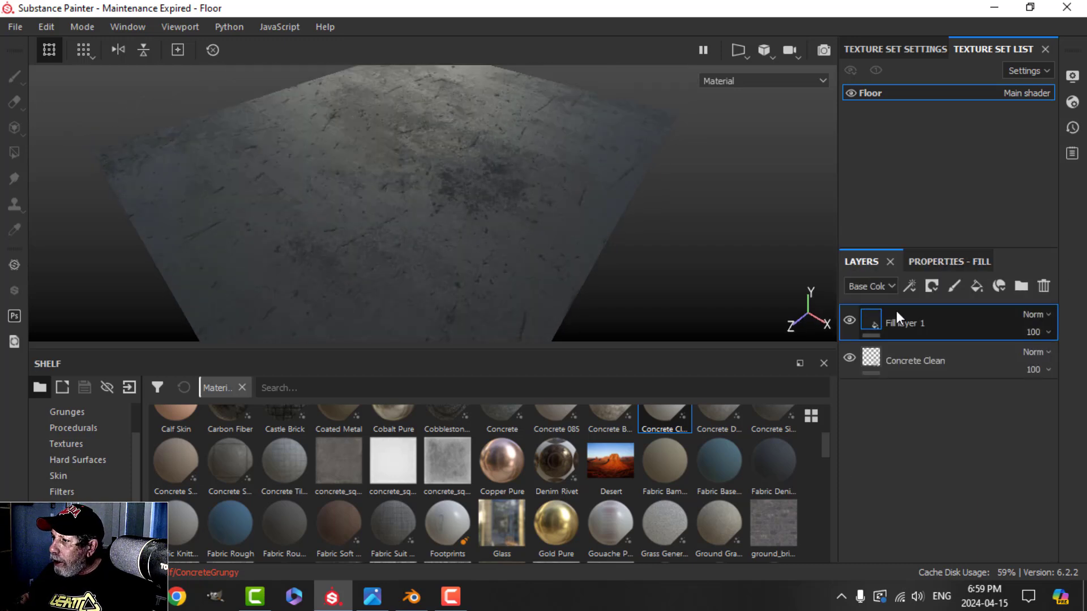
{"action": "left_click", "coordinate": [933, 285]}
{"action": "left_click", "coordinate": [939, 321]}
{"action": "left_click", "coordinate": [908, 284]}
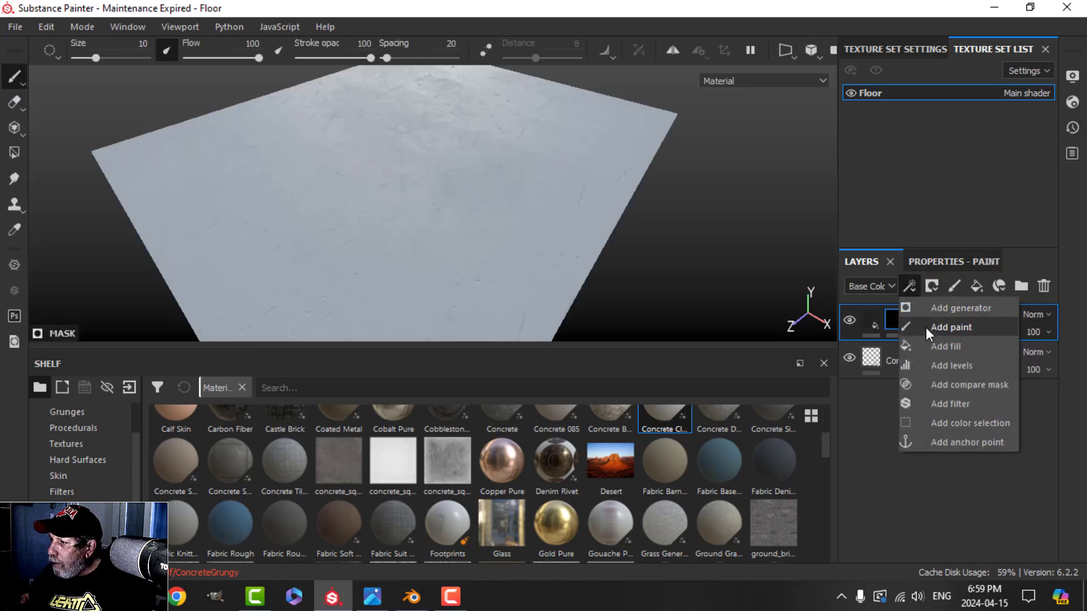
{"action": "left_click", "coordinate": [931, 343]}
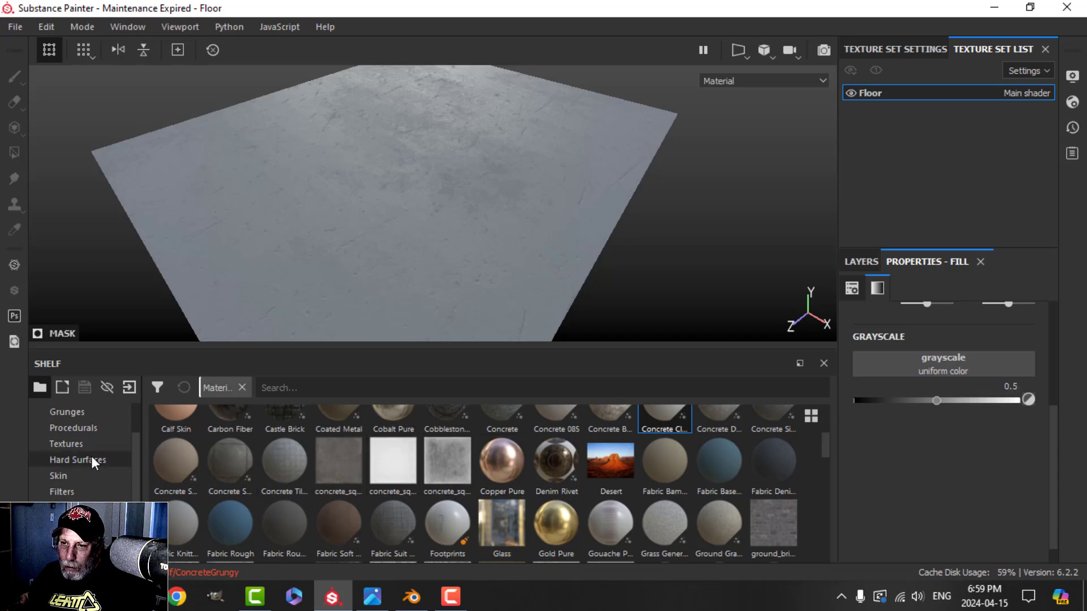
Use the Grunge Spots texture as the mask fill's grayscale source
{"action": "left_click", "coordinate": [90, 429]}
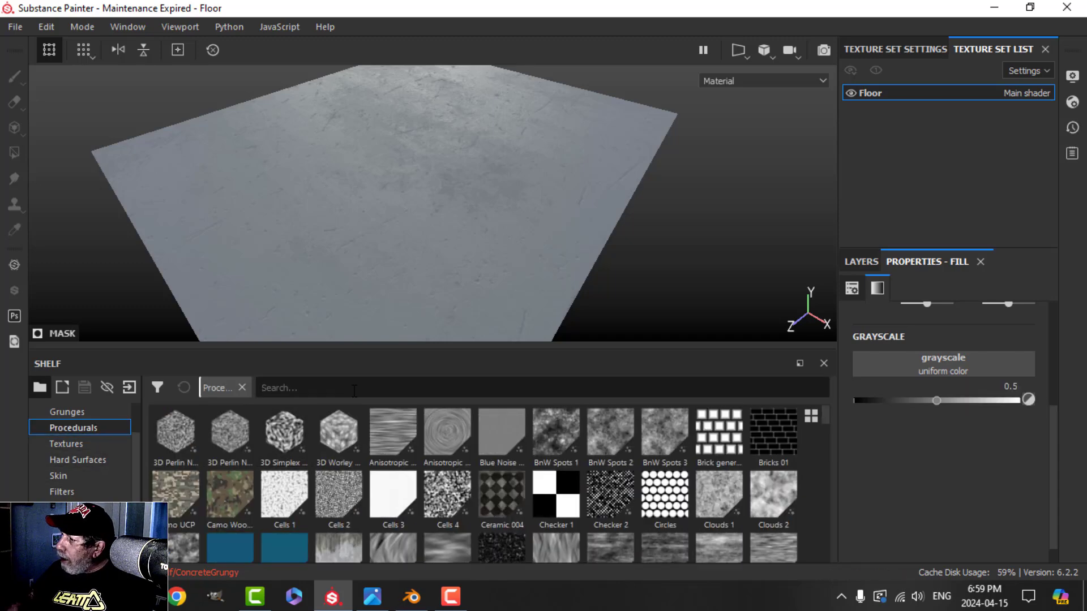
{"action": "type", "text": "grunge spot"}
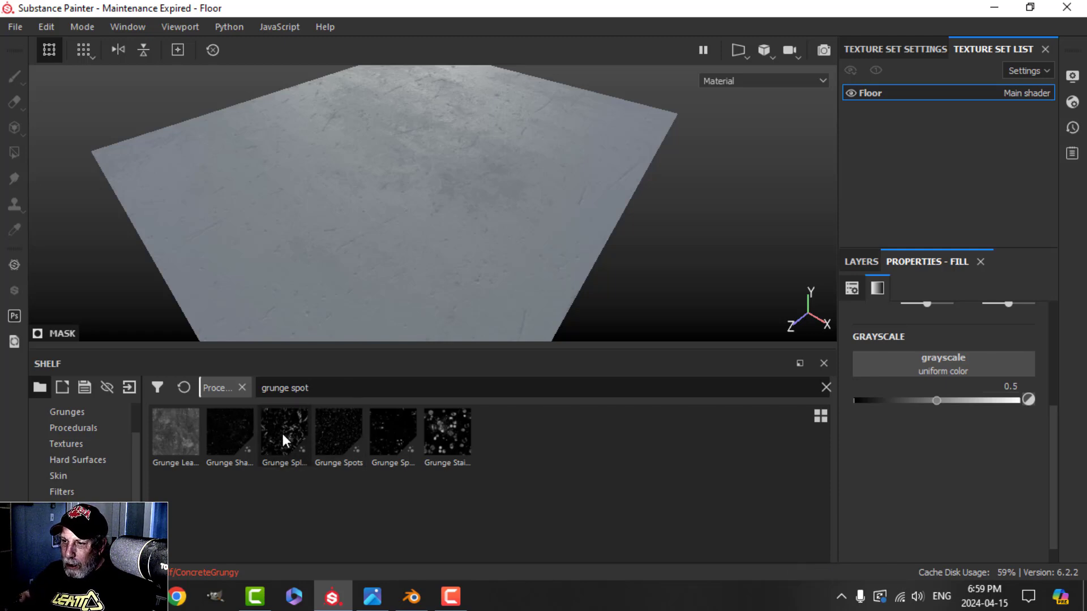
{"action": "mouse_move", "coordinate": [283, 434]}
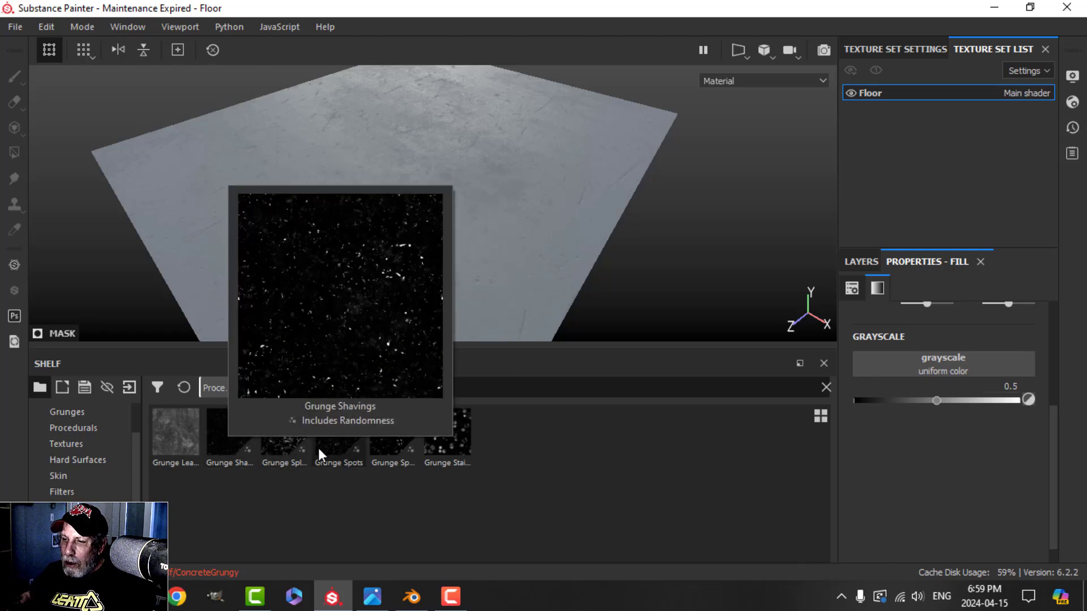
{"action": "mouse_move", "coordinate": [340, 447]}
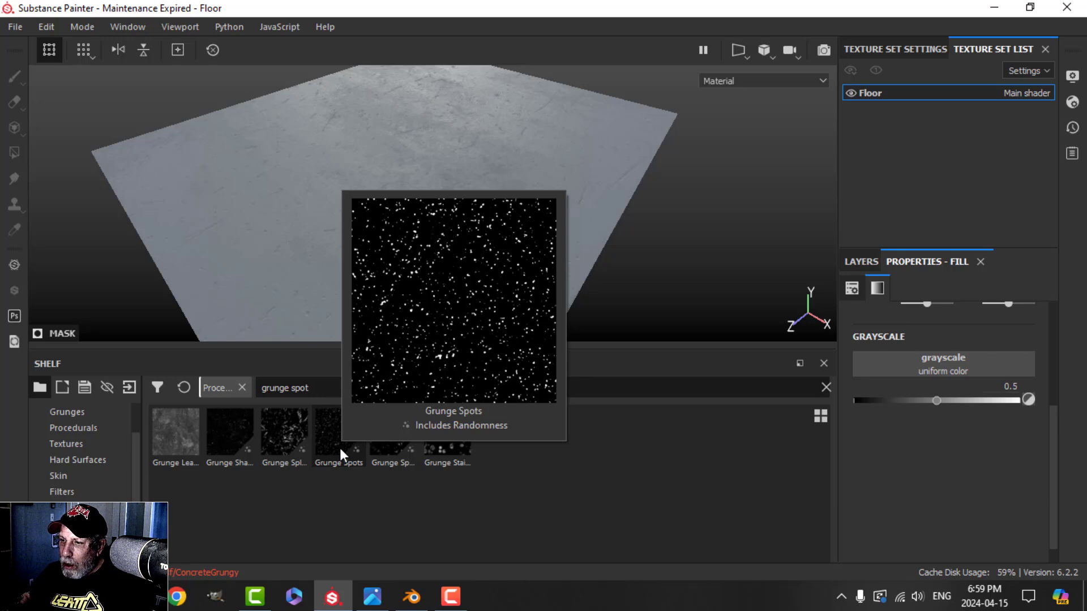
{"action": "left_click_drag", "start_coordinate": [340, 448], "coordinate": [878, 365]}
{"action": "left_click_drag", "start_coordinate": [594, 213], "coordinate": [570, 218], "text": "alt"}
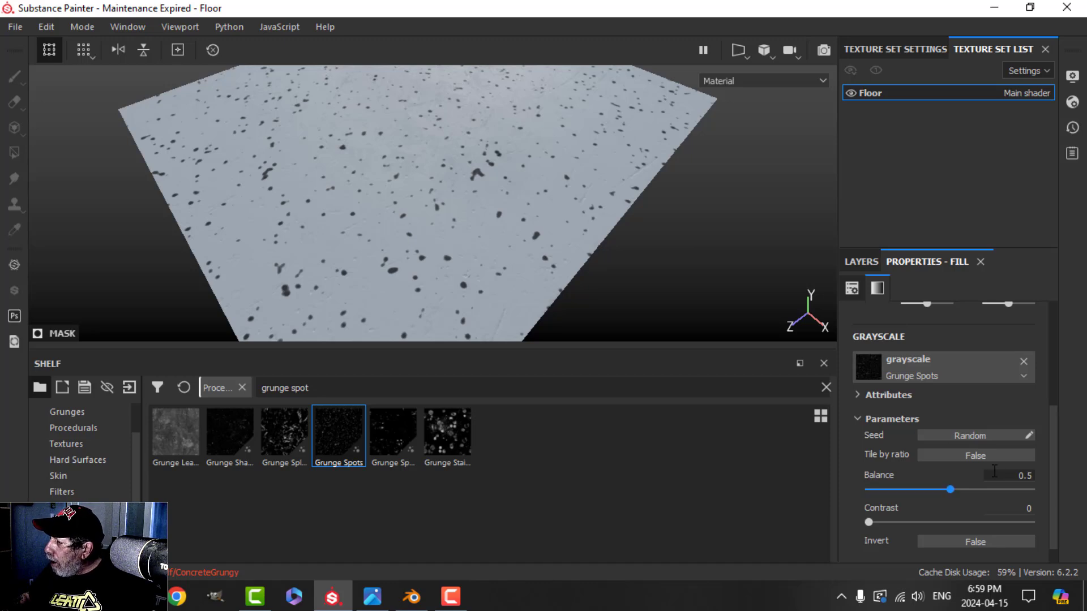
Set the Grunge Spots mask UV scale to 10
{"action": "scroll", "coordinate": [994, 471], "scroll_direction": "up", "scroll_amount": 5}
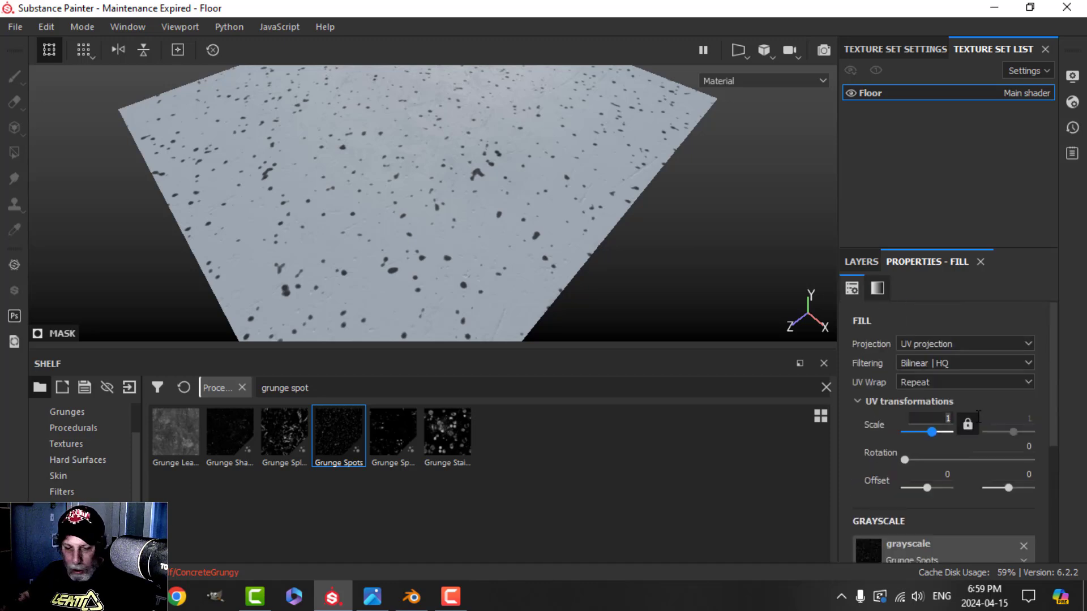
{"action": "type", "text": "0"}
{"action": "key", "text": "Return"}
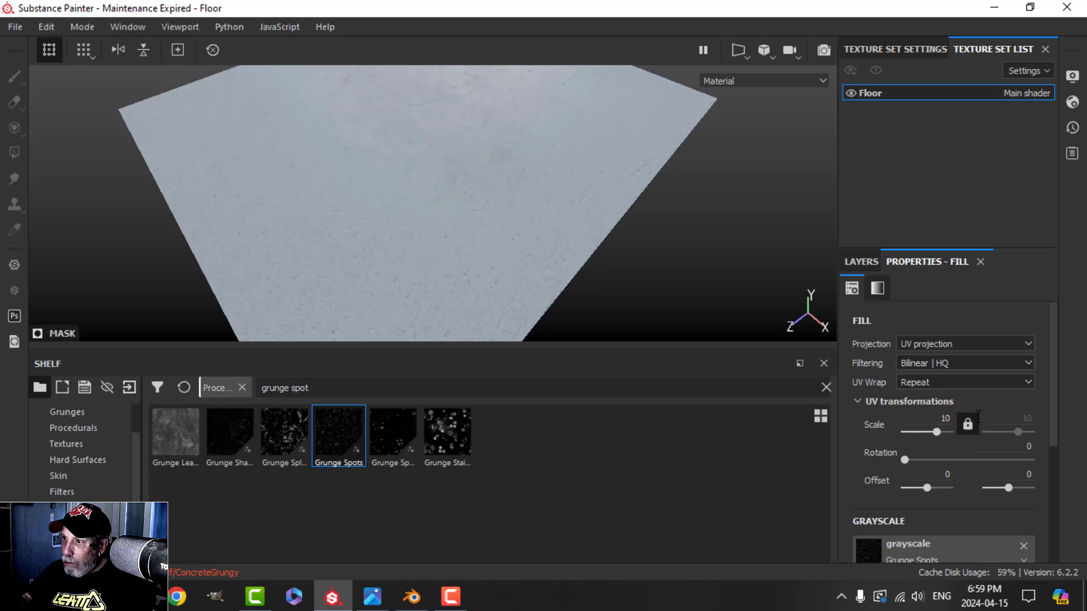
{"action": "scroll", "coordinate": [485, 263], "scroll_direction": "up", "scroll_amount": 3}
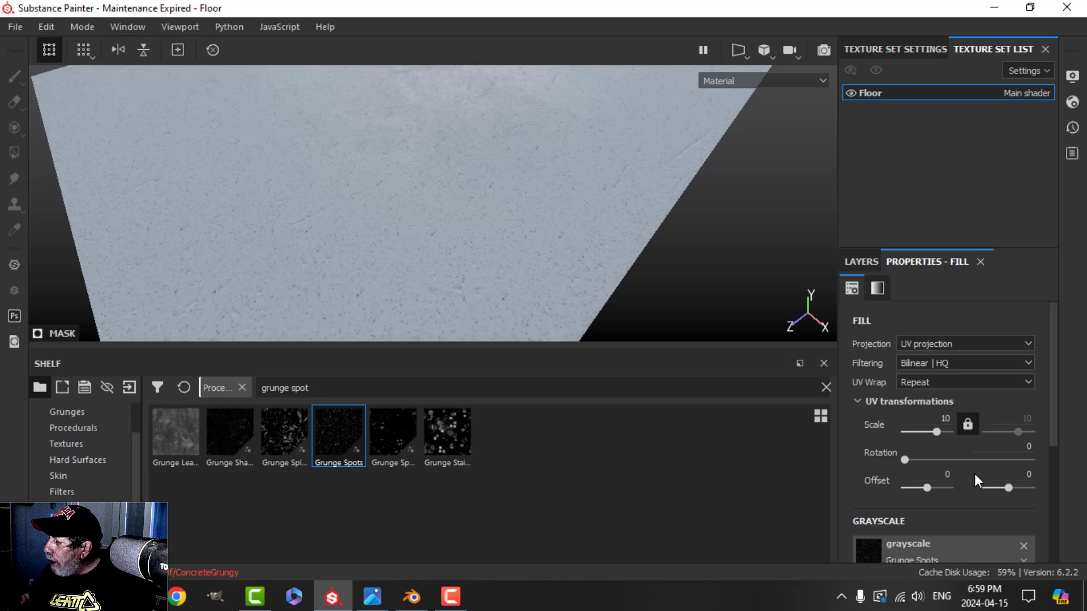
{"action": "scroll", "coordinate": [966, 501], "scroll_direction": "down", "scroll_amount": 5}
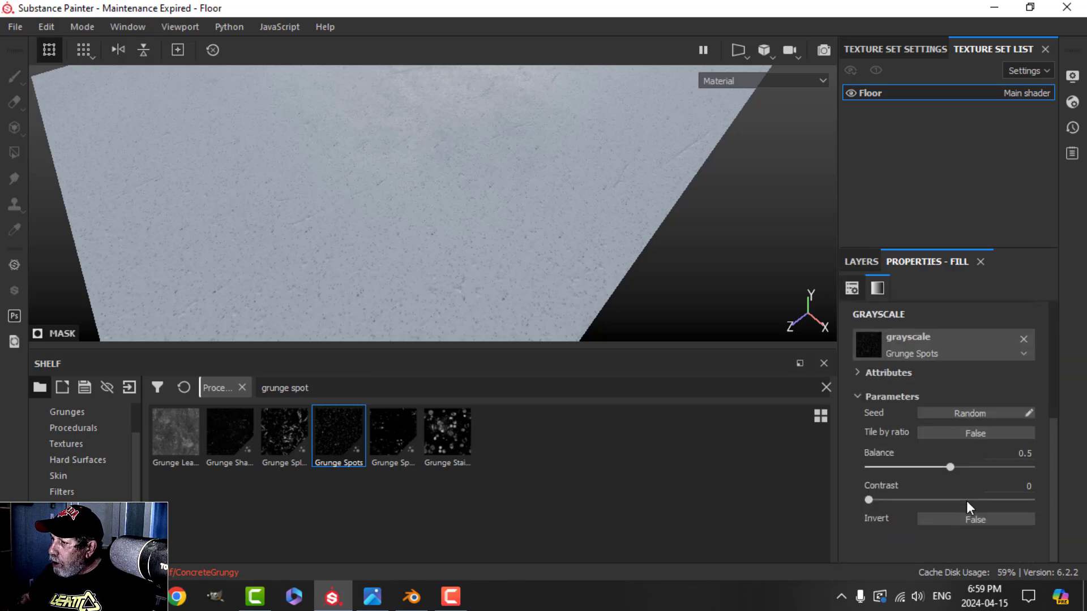
{"action": "scroll", "coordinate": [966, 501], "scroll_direction": "up", "scroll_amount": 5}
{"action": "left_click_drag", "start_coordinate": [520, 273], "coordinate": [501, 254], "text": "alt"}
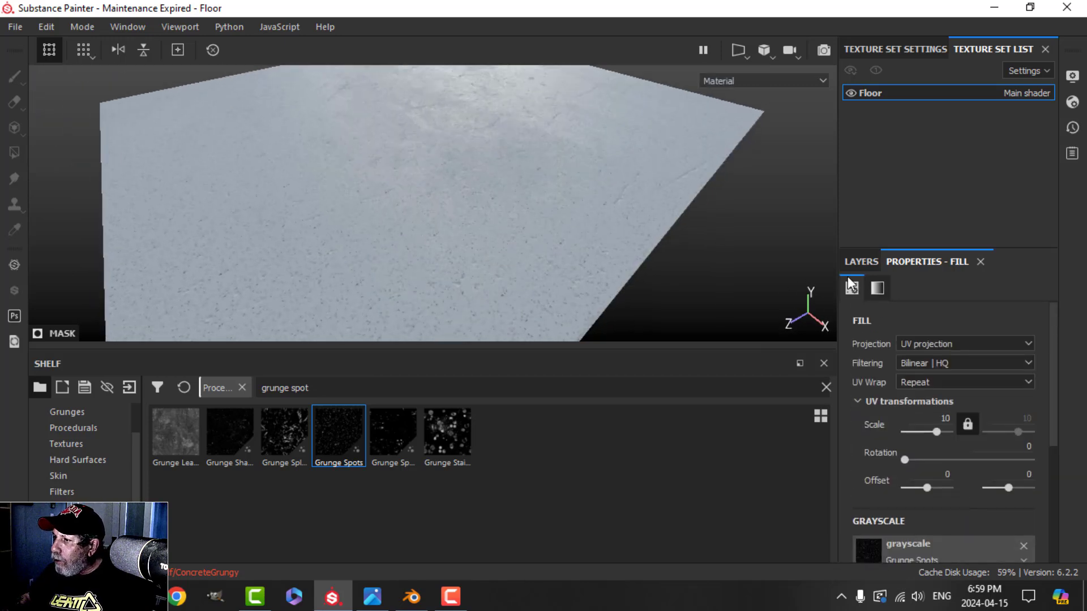
Rename Fill layer 1 to 'Grunge Spots'
{"action": "left_click", "coordinate": [861, 262]}
{"action": "double_click", "coordinate": [932, 323]}
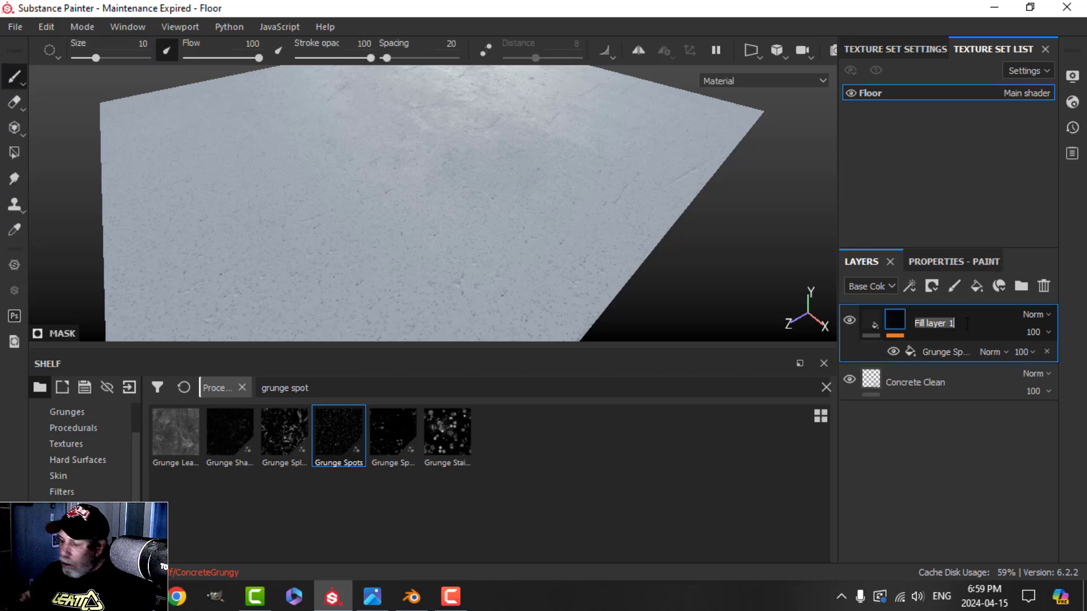
{"action": "type", "text": "Grunge Spots"}
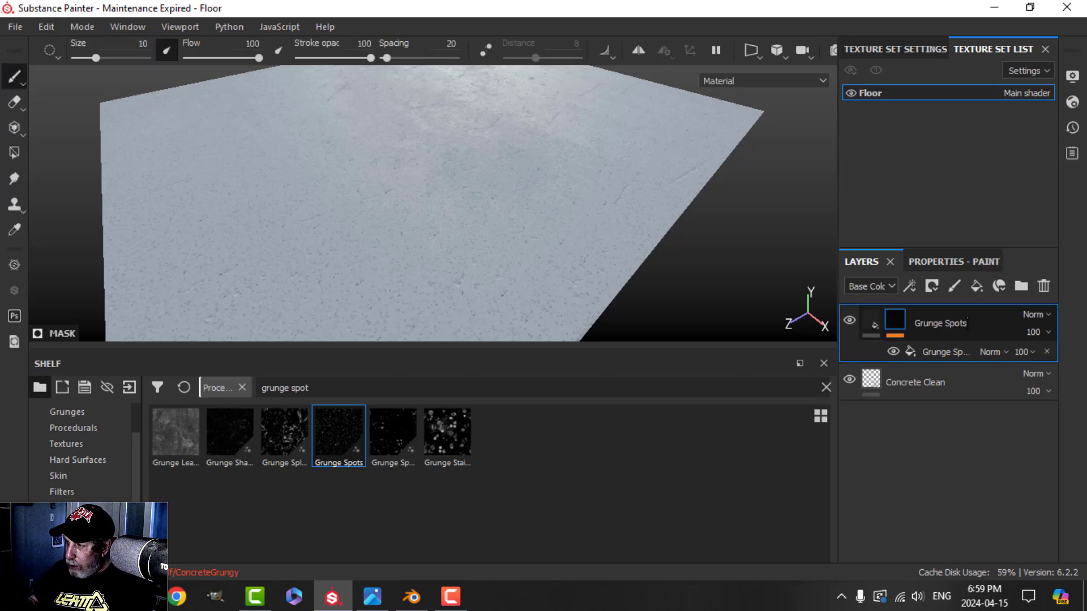
{"action": "key", "text": "Return"}
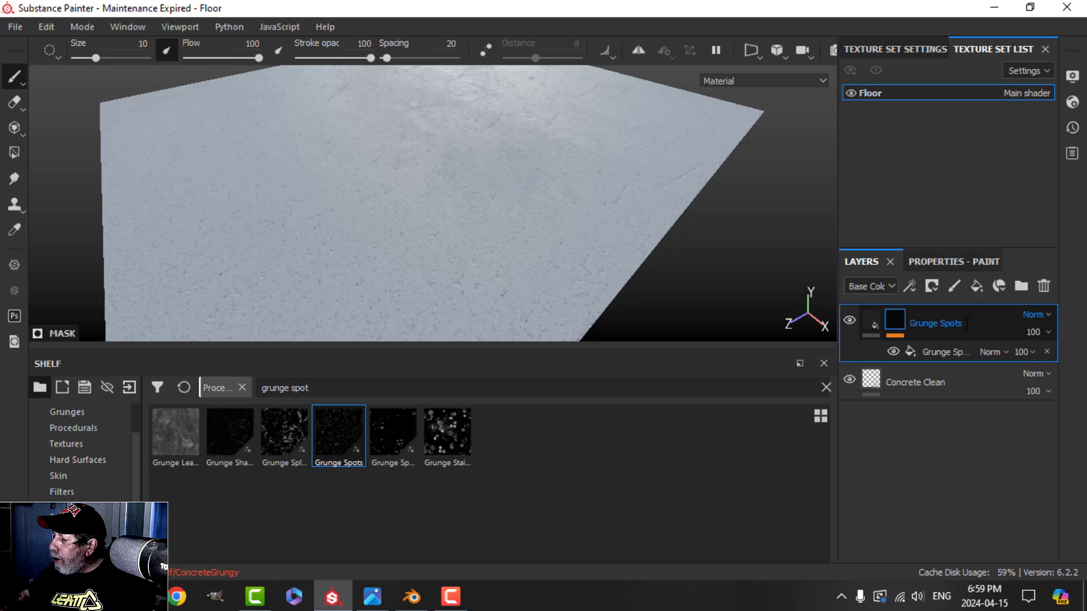
Add a new fill layer above Grunge Spots and show its fill properties
{"action": "left_click", "coordinate": [871, 316]}
{"action": "left_click", "coordinate": [976, 287]}
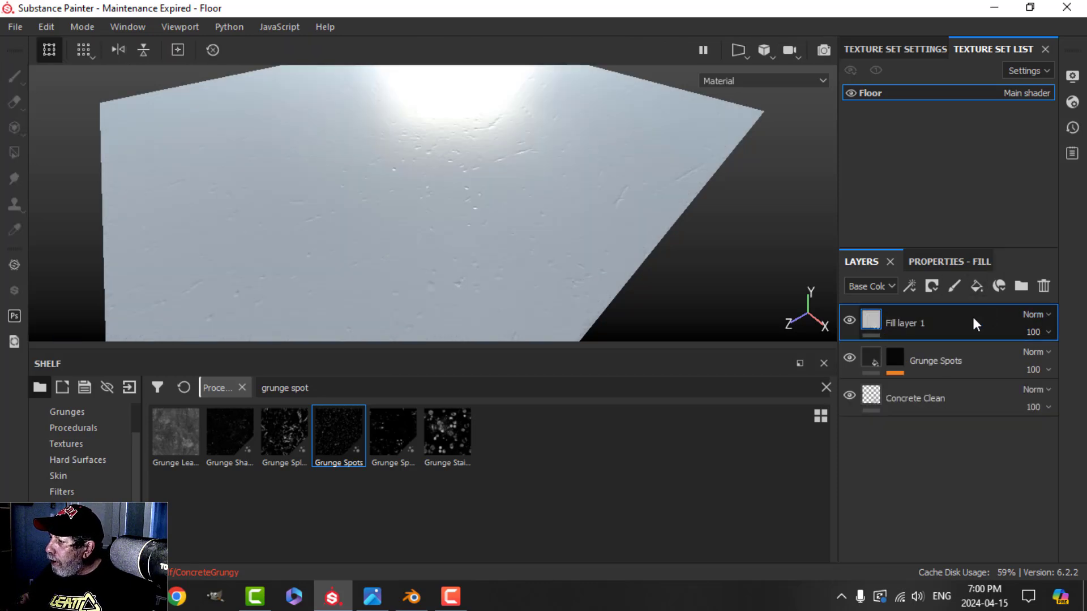
{"action": "left_click", "coordinate": [954, 263]}
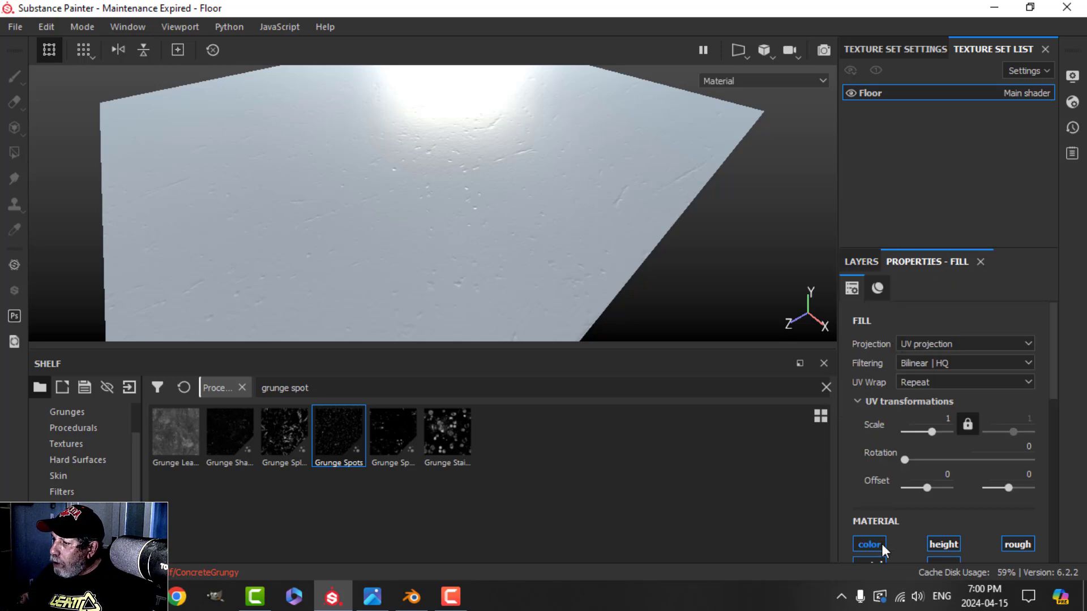
{"action": "scroll", "coordinate": [944, 515], "scroll_direction": "down", "scroll_amount": 3}
Set the fill's base colour to R 0.040, G 0.020, B 0.002, with hue 84
{"action": "left_click", "coordinate": [940, 534]}
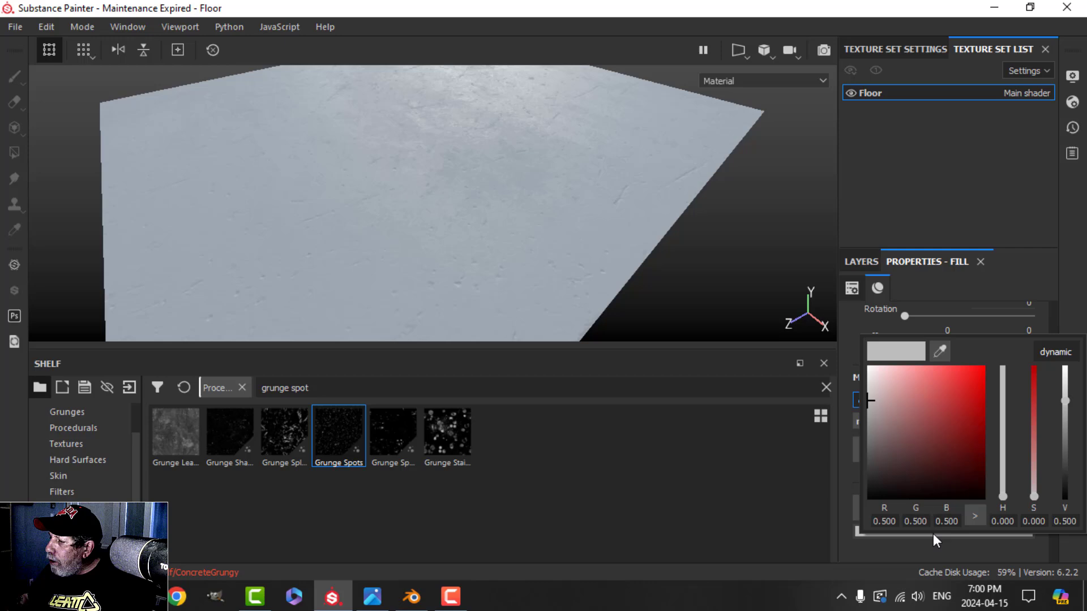
{"action": "left_click", "coordinate": [889, 521]}
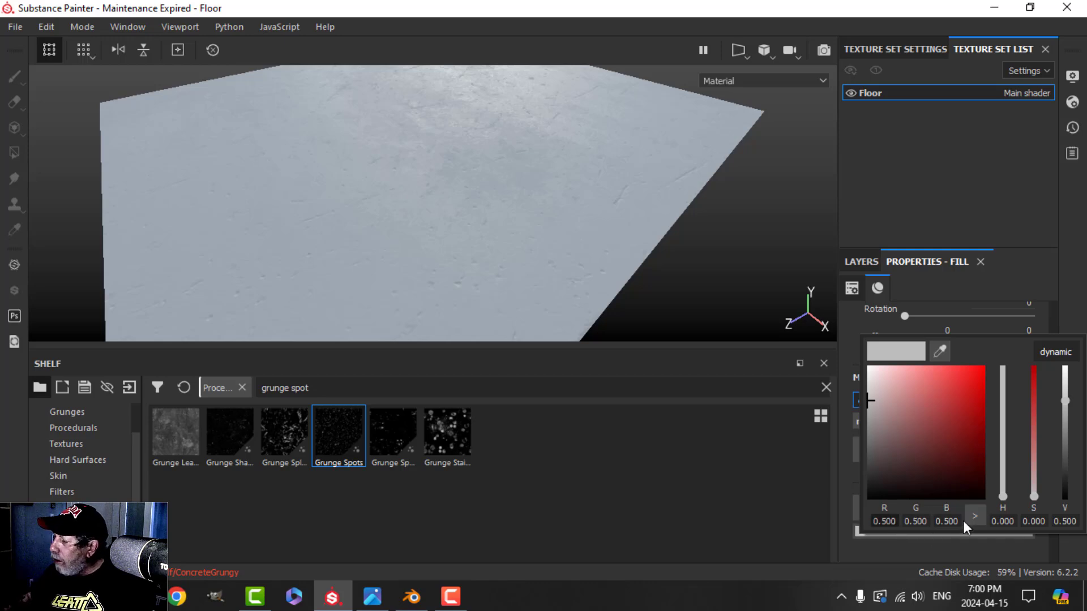
{"action": "key", "text": "BackSpace"}
{"action": "key", "text": "BackSpace"}
{"action": "key", "text": "BackSpace"}
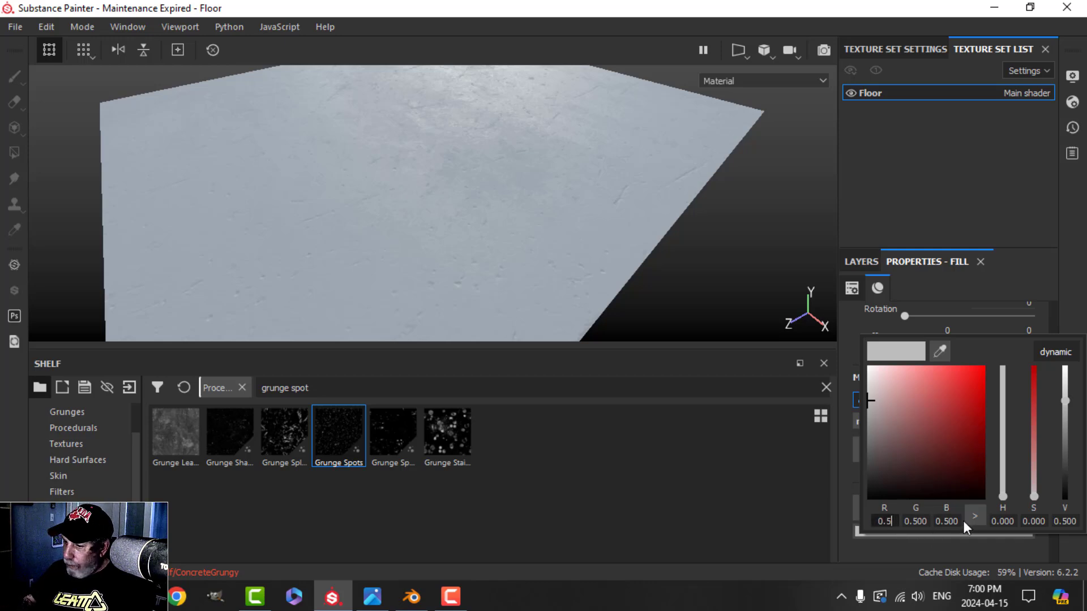
{"action": "type", "text": "040"}
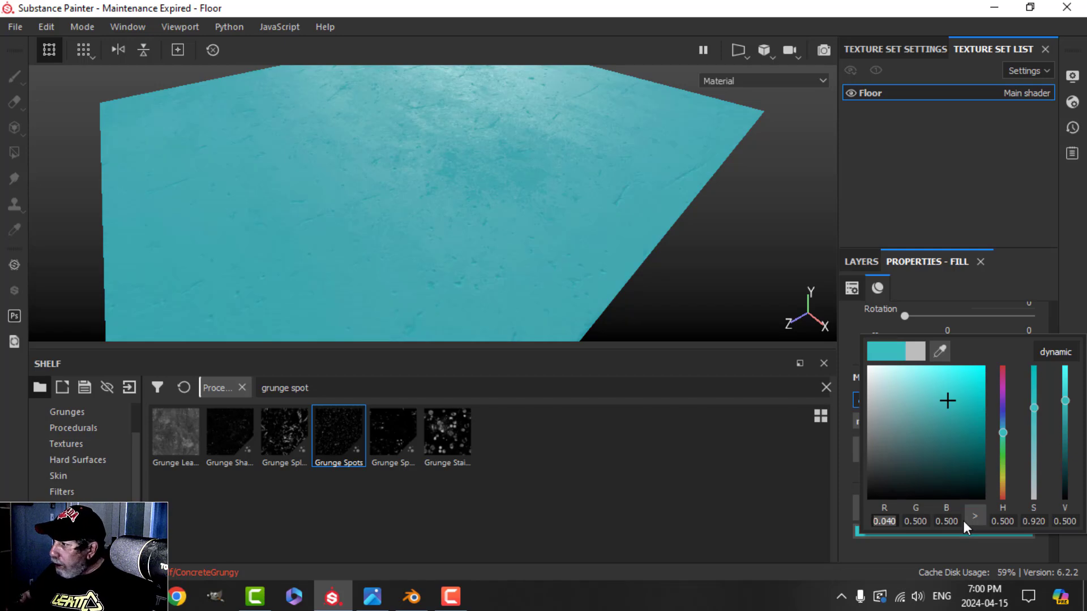
{"action": "left_click", "coordinate": [924, 526]}
{"action": "key", "text": "BackSpace"}
{"action": "key", "text": "BackSpace"}
{"action": "key", "text": "BackSpace"}
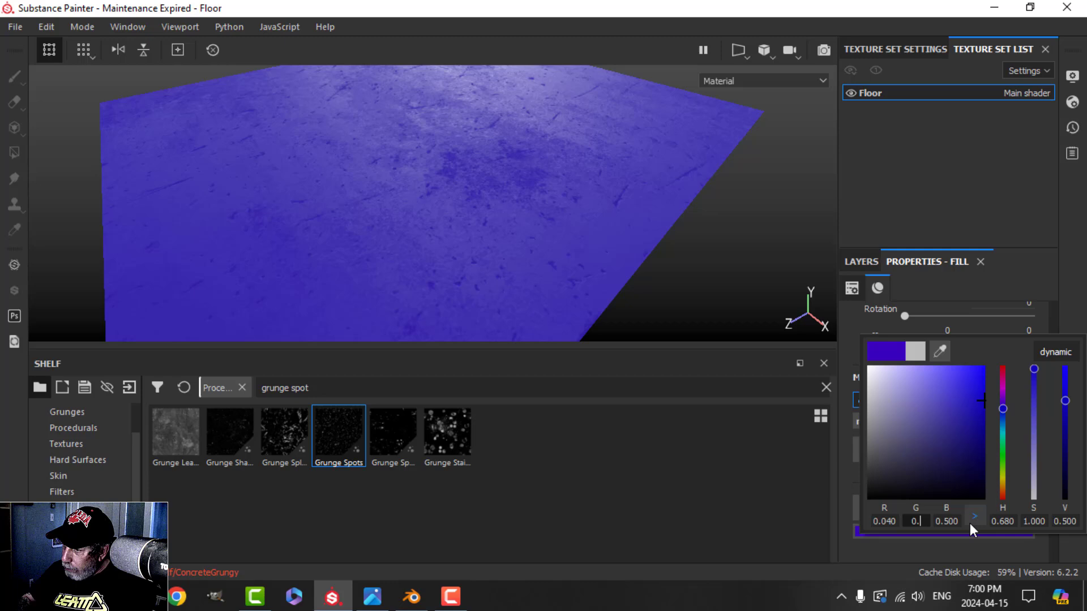
{"action": "type", "text": "02"}
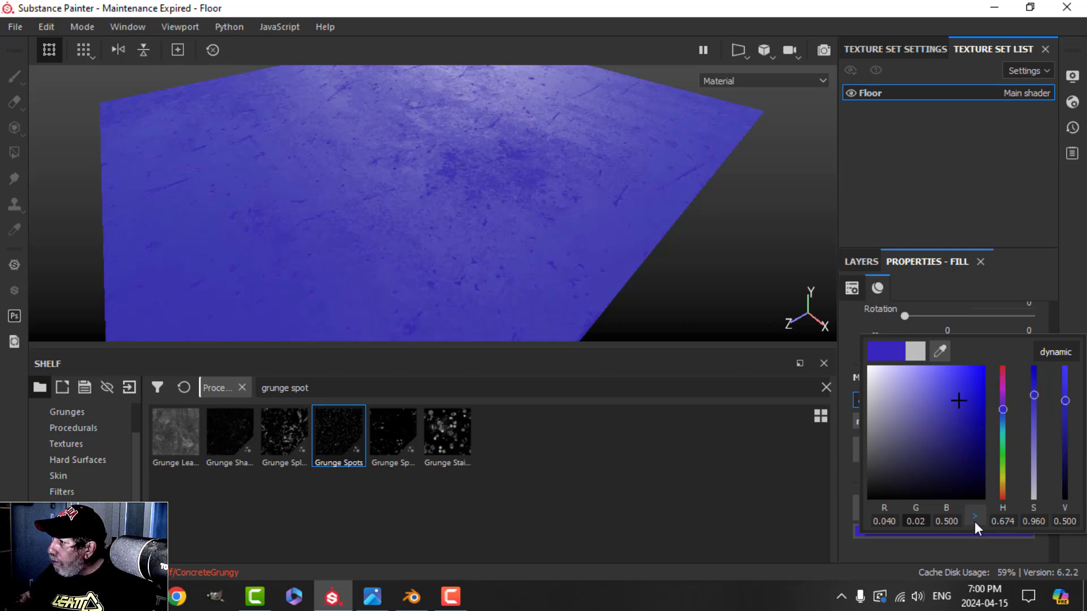
{"action": "left_click", "coordinate": [955, 525]}
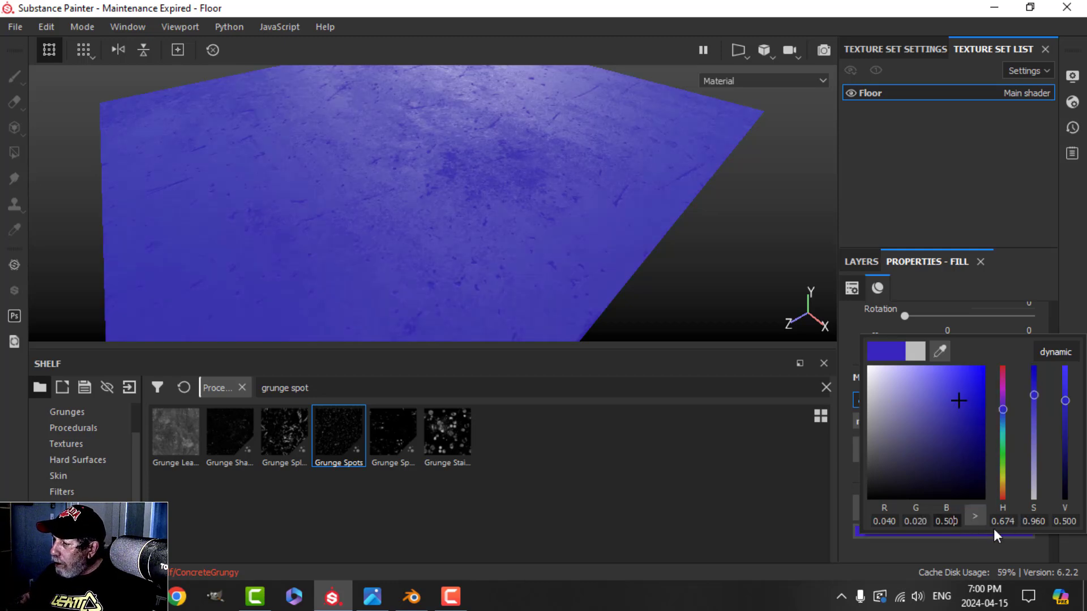
{"action": "key", "text": "BackSpace"}
{"action": "key", "text": "BackSpace"}
{"action": "key", "text": "BackSpace"}
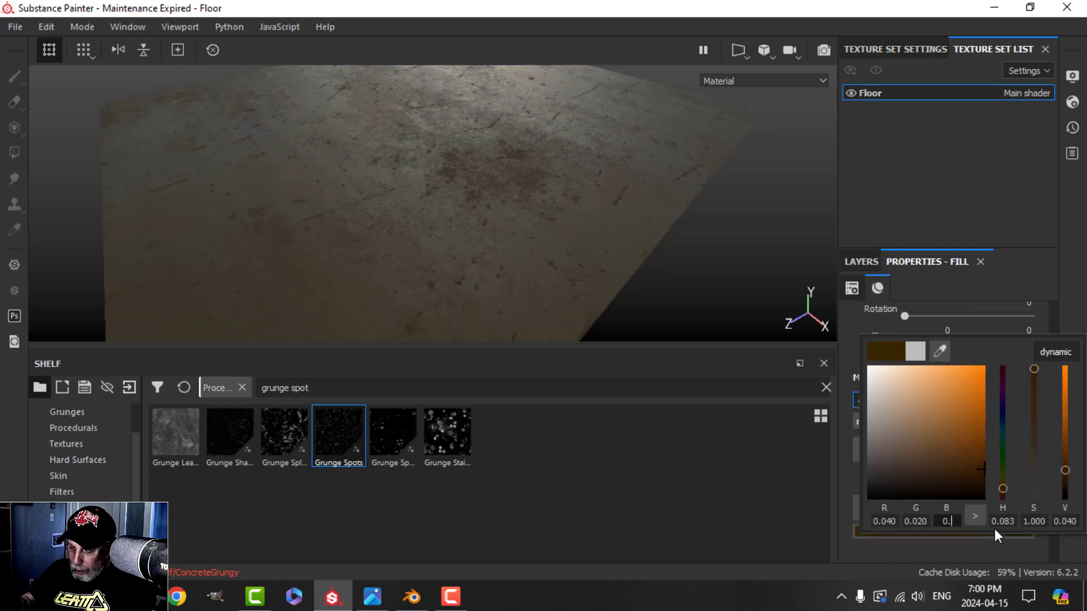
{"action": "type", "text": "002"}
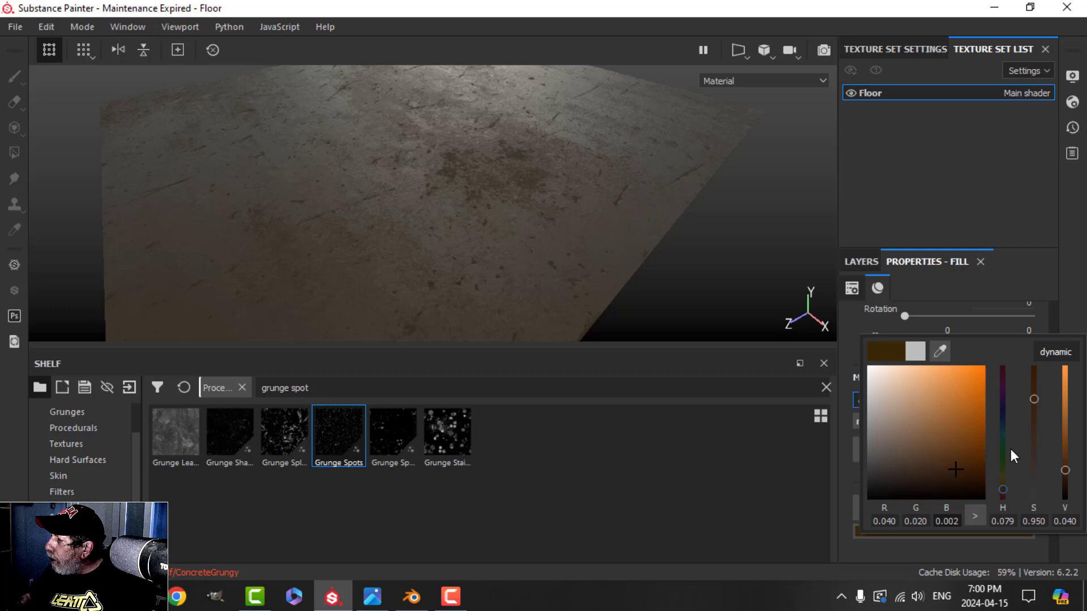
{"action": "left_click", "coordinate": [1015, 523]}
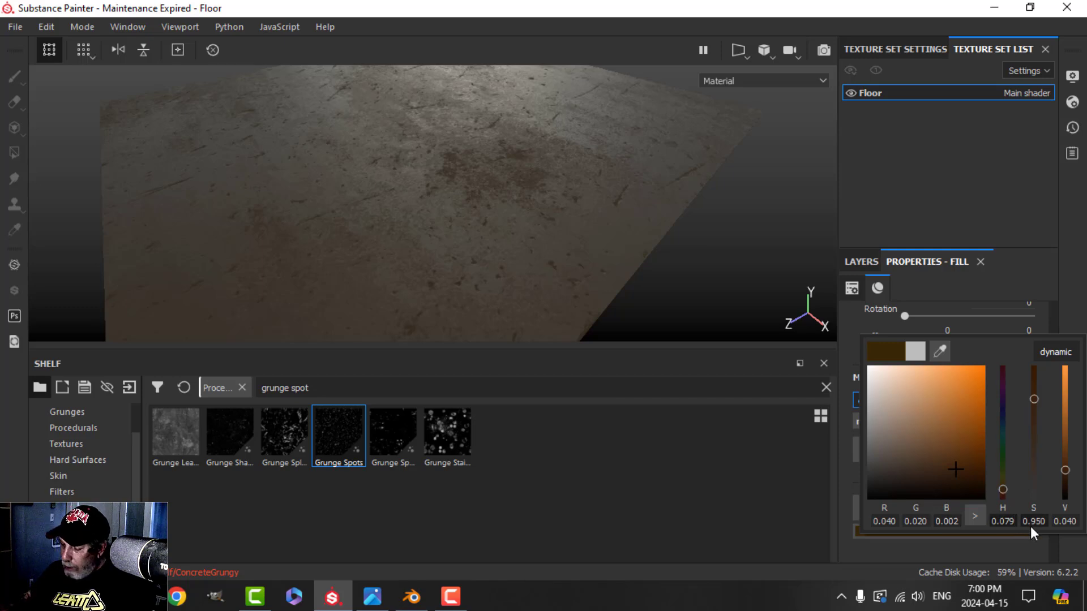
{"action": "key", "text": "BackSpace"}
{"action": "key", "text": "BackSpace"}
{"action": "type", "text": "84"}
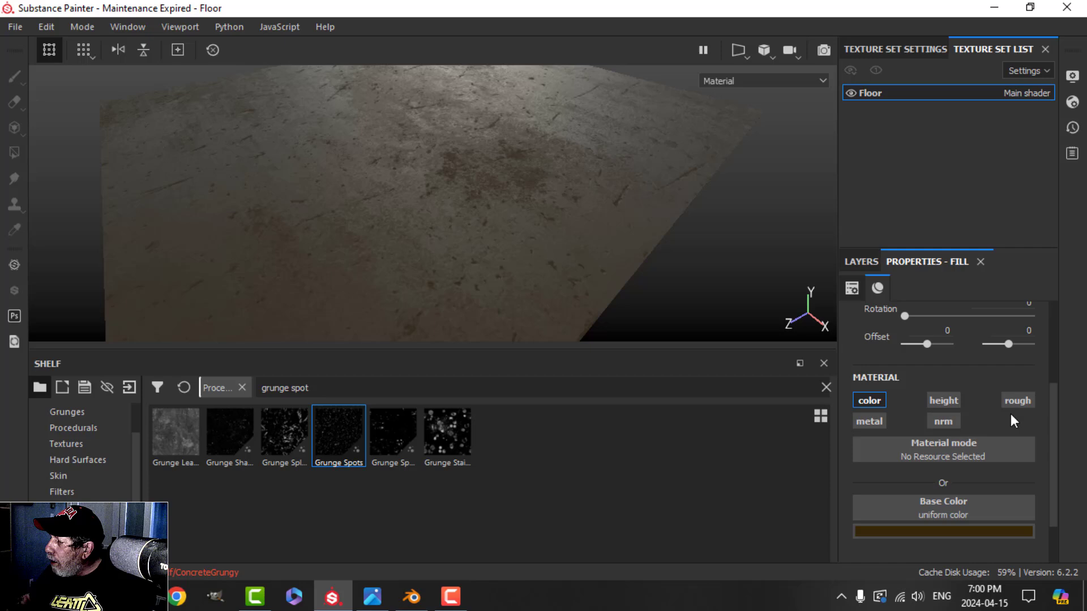
Give the new brown fill layer a black mask with a fill effect
{"action": "left_click", "coordinate": [861, 261]}
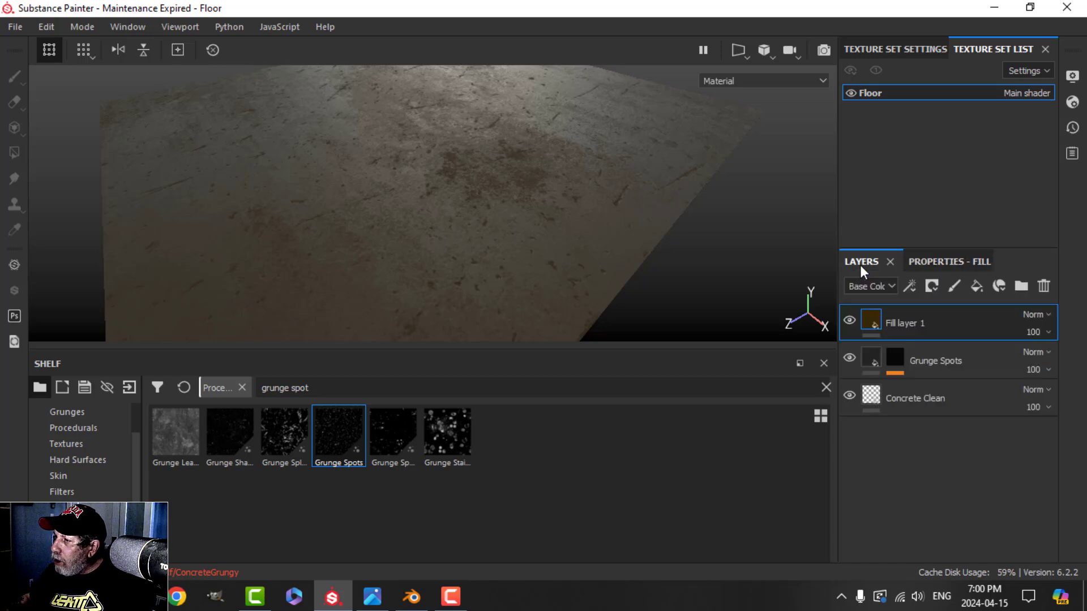
{"action": "left_click", "coordinate": [931, 286]}
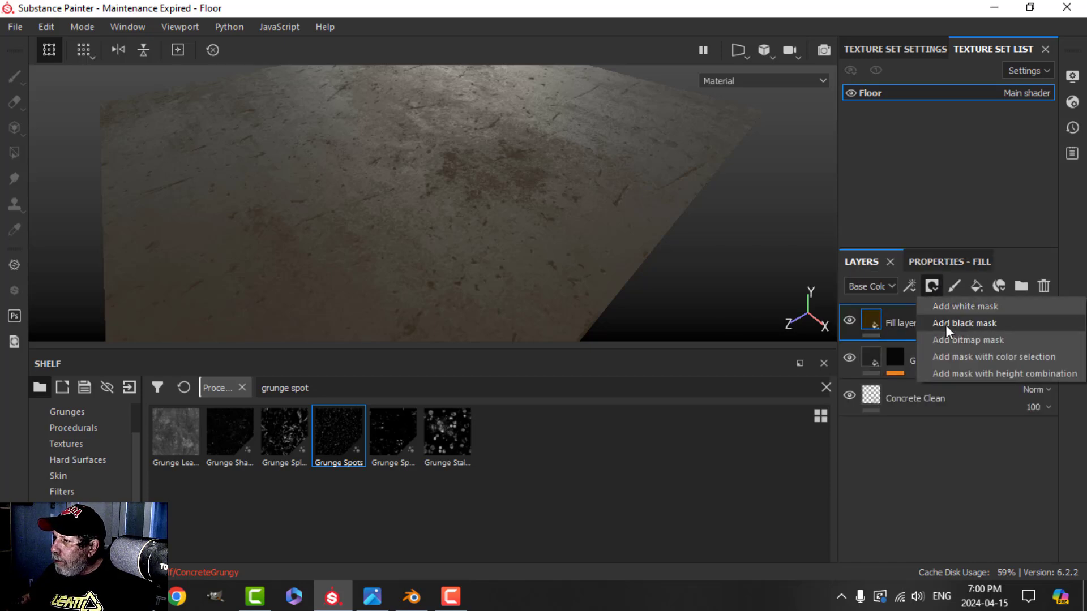
{"action": "left_click", "coordinate": [945, 324]}
{"action": "left_click", "coordinate": [911, 290]}
{"action": "left_click", "coordinate": [944, 346]}
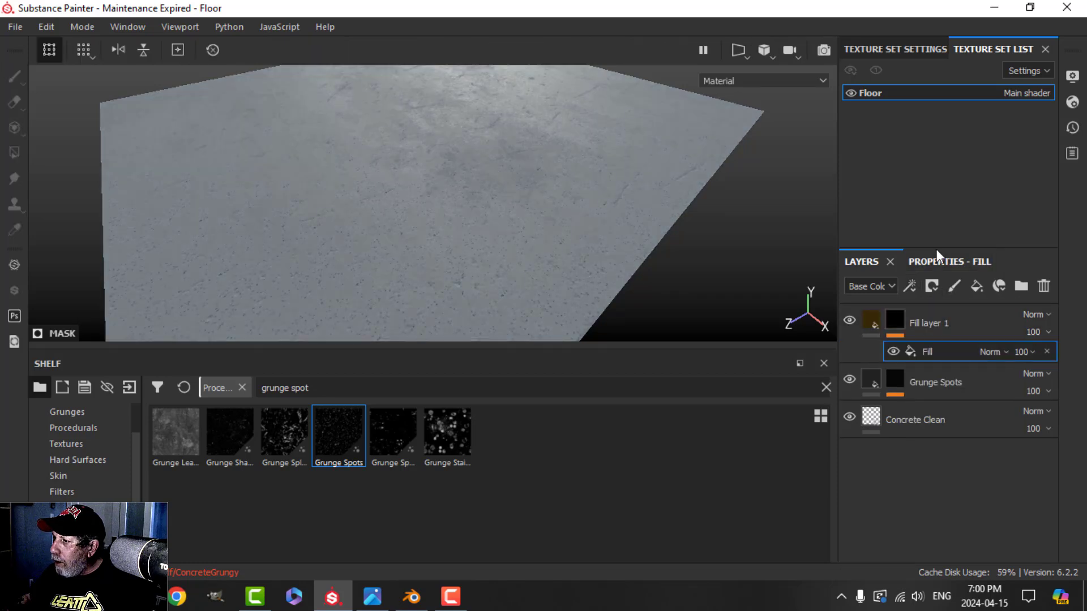
{"action": "left_click", "coordinate": [937, 254]}
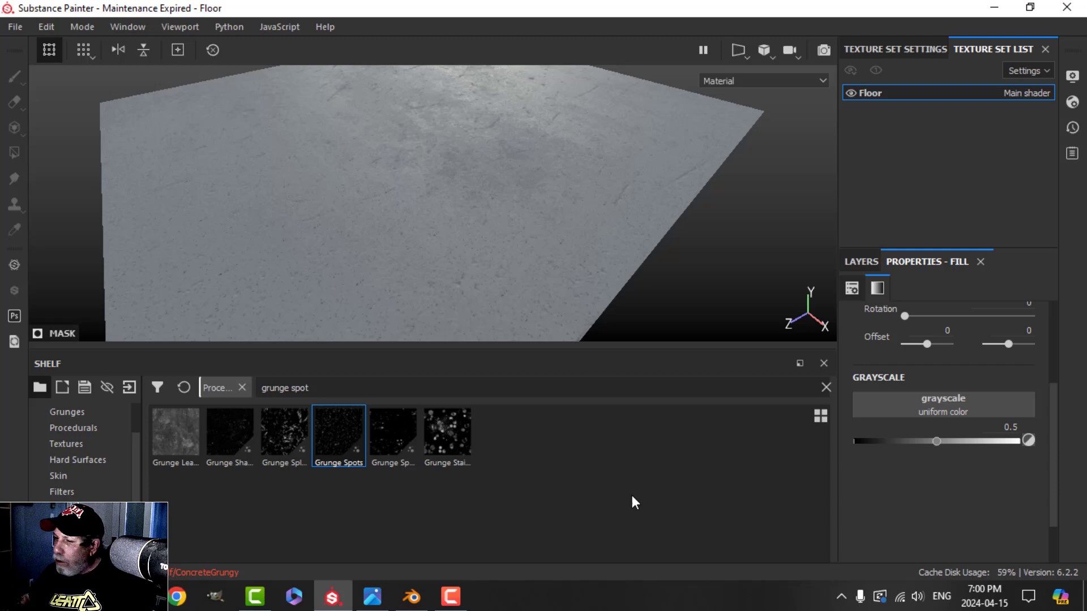
Use Grunge Rust Fine as the mask fill's grayscale source
{"action": "left_click", "coordinate": [400, 390]}
{"action": "key", "text": "BackSpace"}
{"action": "key", "text": "BackSpace"}
{"action": "key", "text": "BackSpace"}
{"action": "key", "text": "BackSpace"}
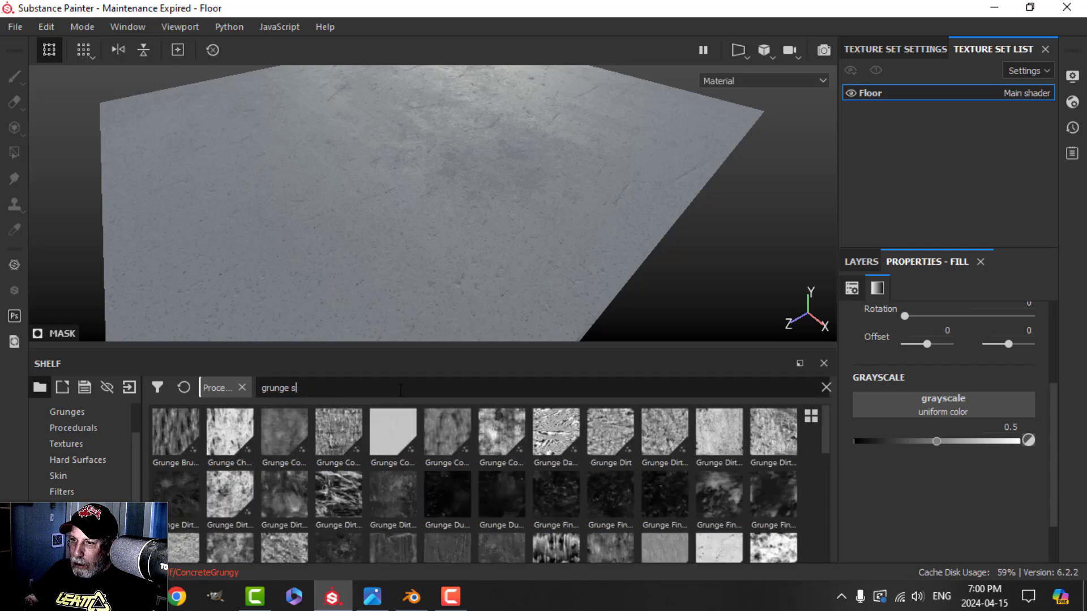
{"action": "type", "text": "rust"}
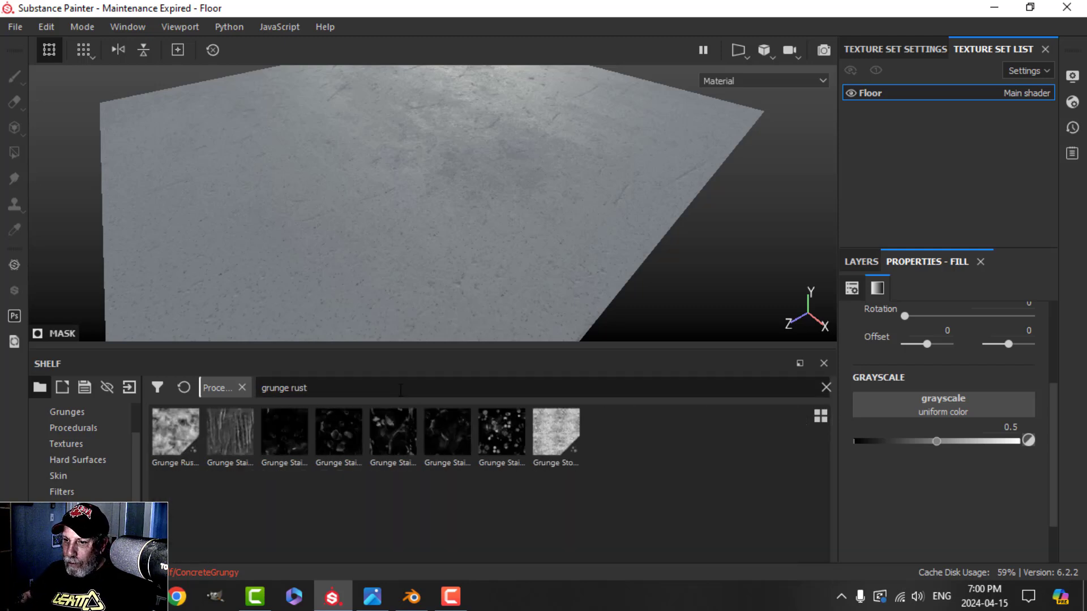
{"action": "left_click_drag", "start_coordinate": [175, 433], "coordinate": [911, 405]}
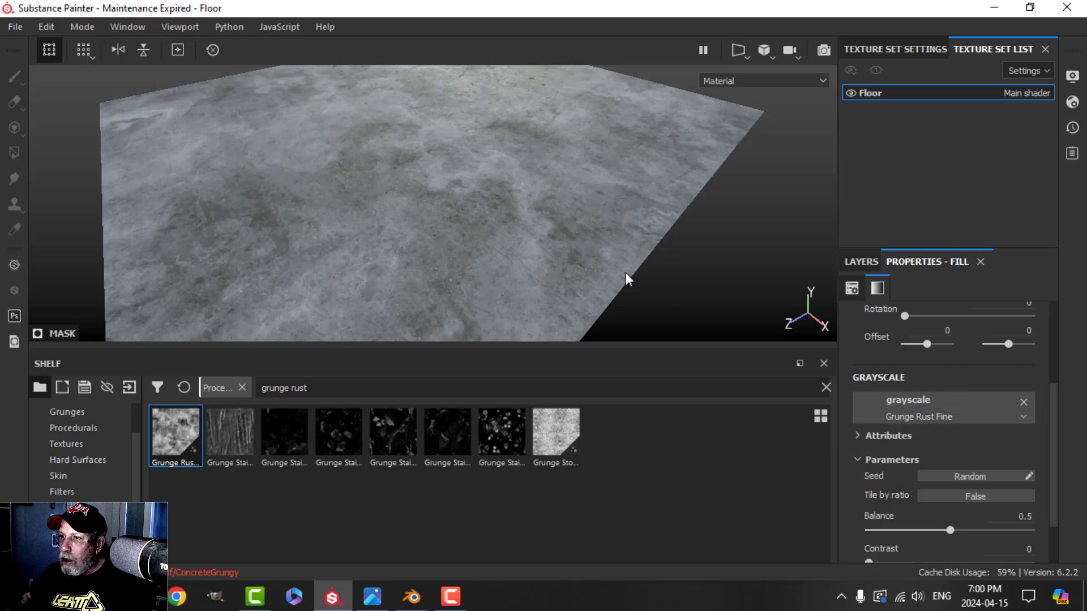
{"action": "left_click_drag", "start_coordinate": [599, 263], "coordinate": [616, 237], "text": "alt"}
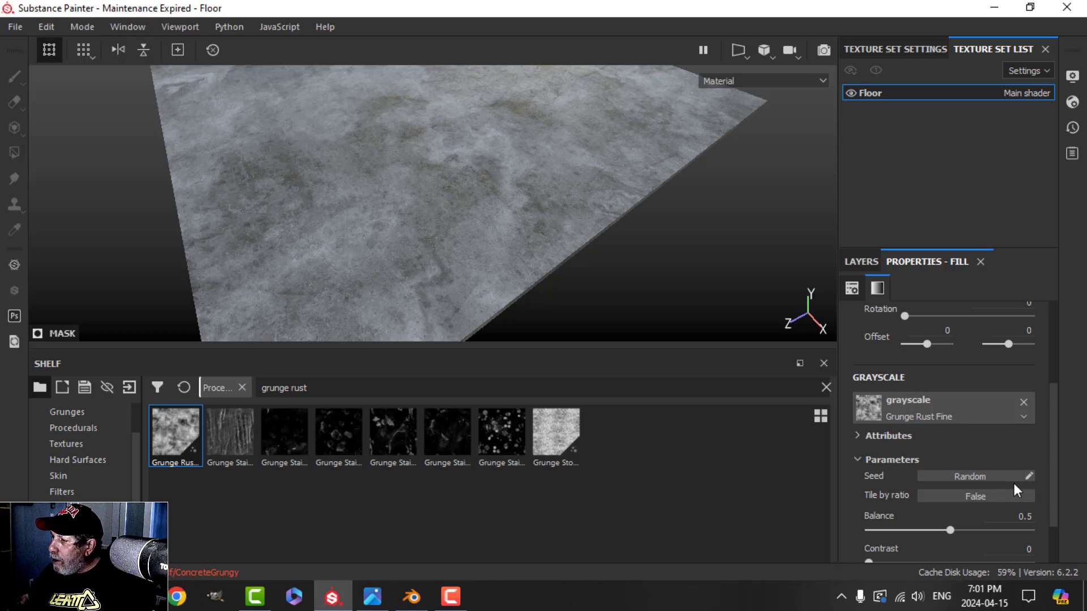
Set the grunge pattern's UV scale to 2 and rotation to 62.31
{"action": "scroll", "coordinate": [969, 444], "scroll_direction": "up", "scroll_amount": 3}
{"action": "left_click", "coordinate": [947, 419]}
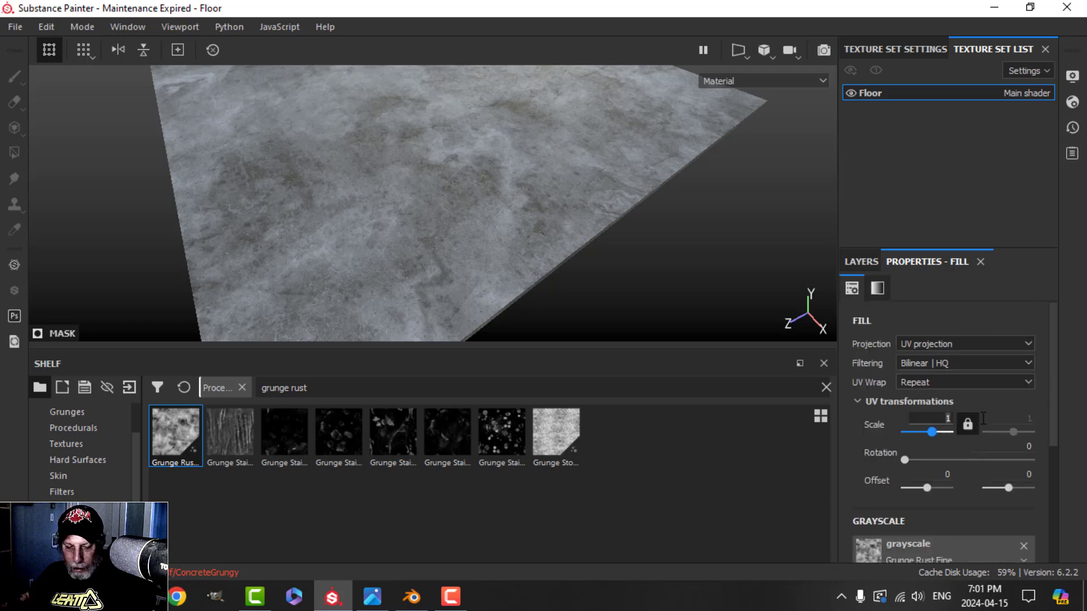
{"action": "type", "text": "2"}
{"action": "key", "text": "Return"}
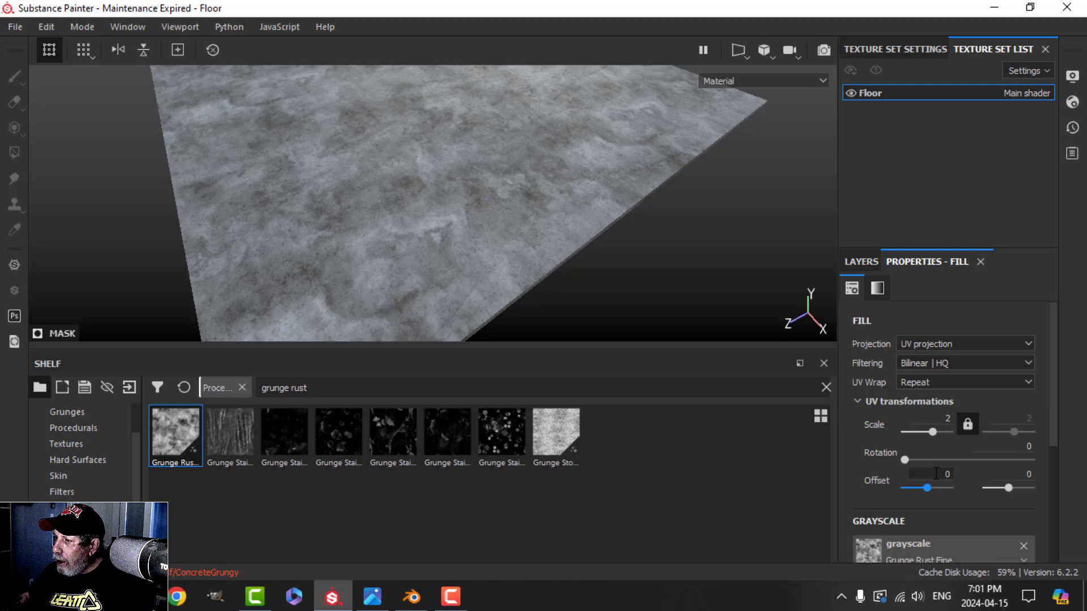
{"action": "left_click_drag", "start_coordinate": [906, 460], "coordinate": [926, 459]}
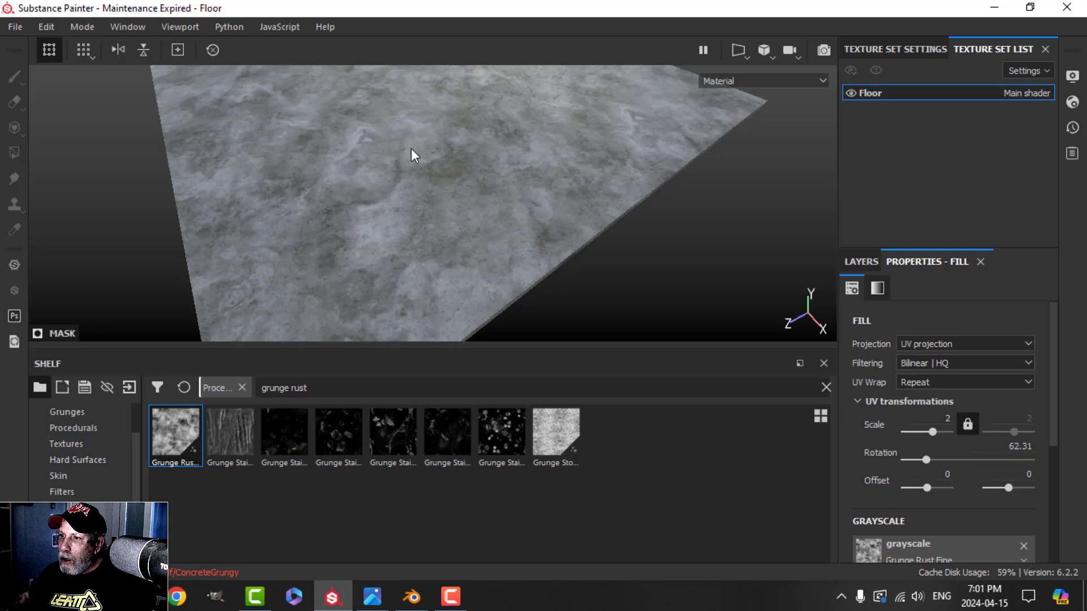
{"action": "left_click_drag", "start_coordinate": [417, 159], "coordinate": [561, 229], "text": "alt"}
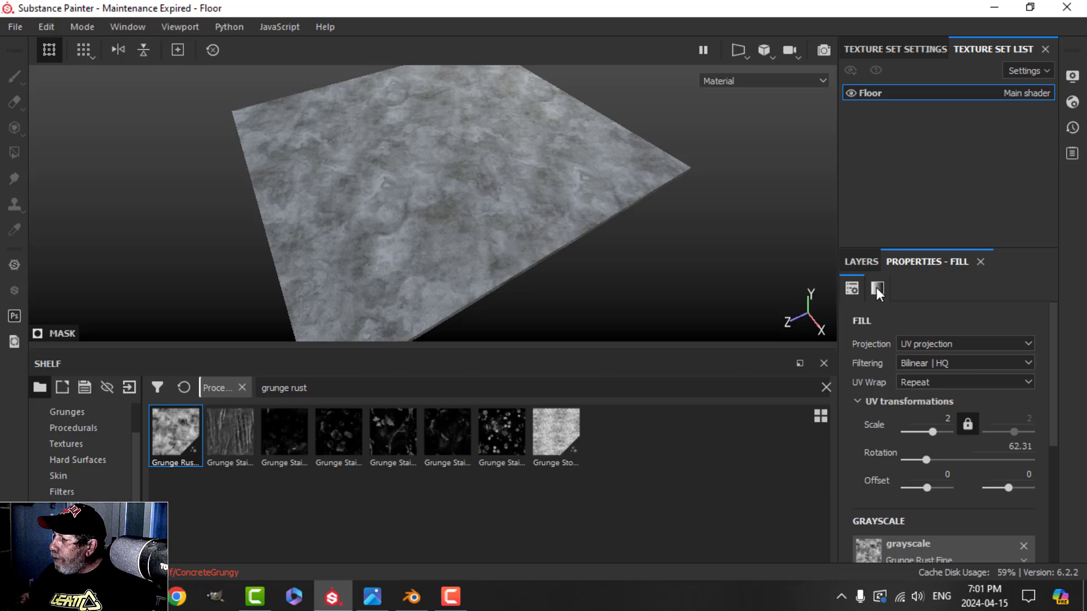
Add a paint effect to Fill layer 1's mask
{"action": "left_click", "coordinate": [860, 261]}
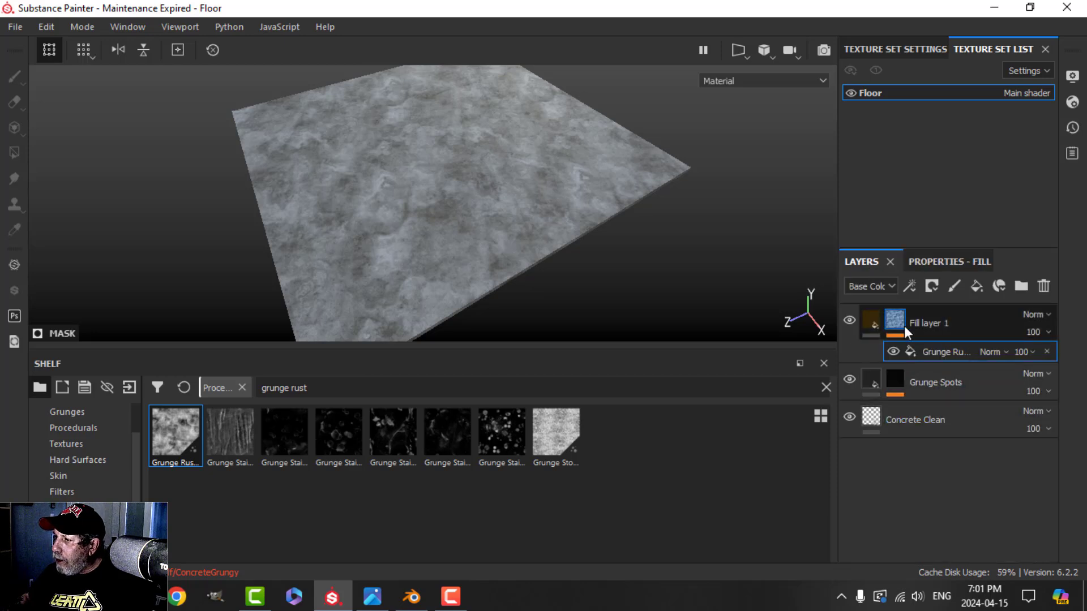
{"action": "left_click", "coordinate": [910, 287]}
{"action": "left_click", "coordinate": [934, 325]}
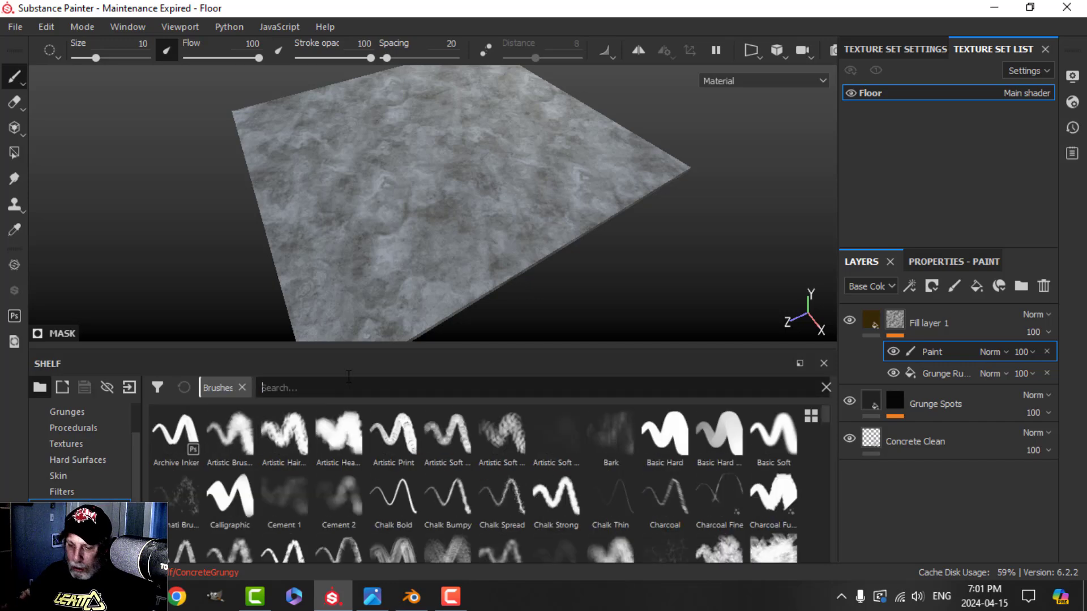
Pick the Dirt 1 brush and set size to 59.14 and flow to 45
{"action": "left_click", "coordinate": [348, 388]}
{"action": "type", "text": "dirt"}
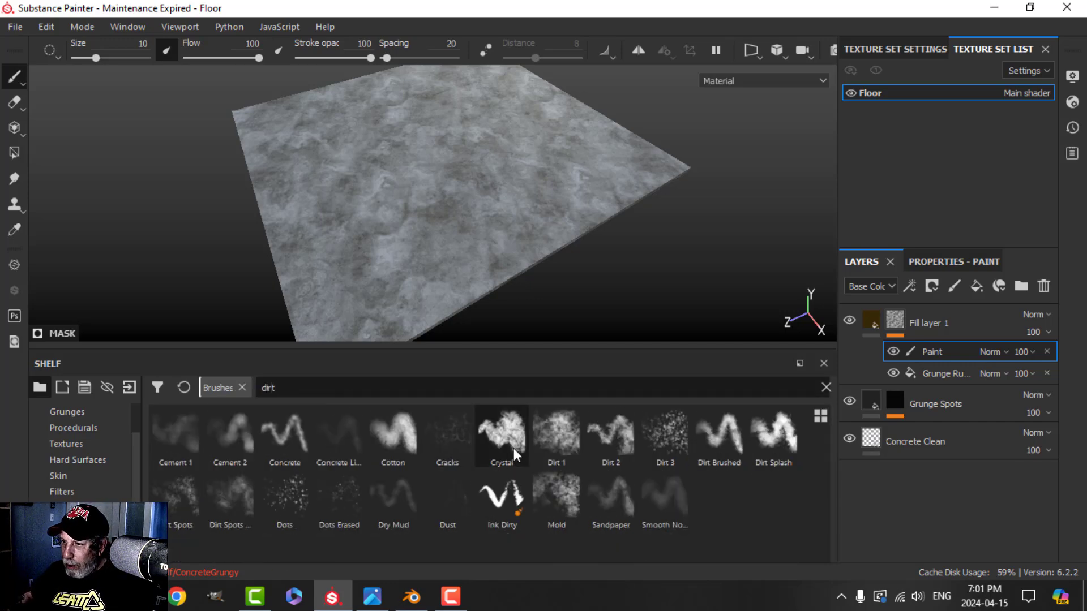
{"action": "left_click", "coordinate": [557, 442]}
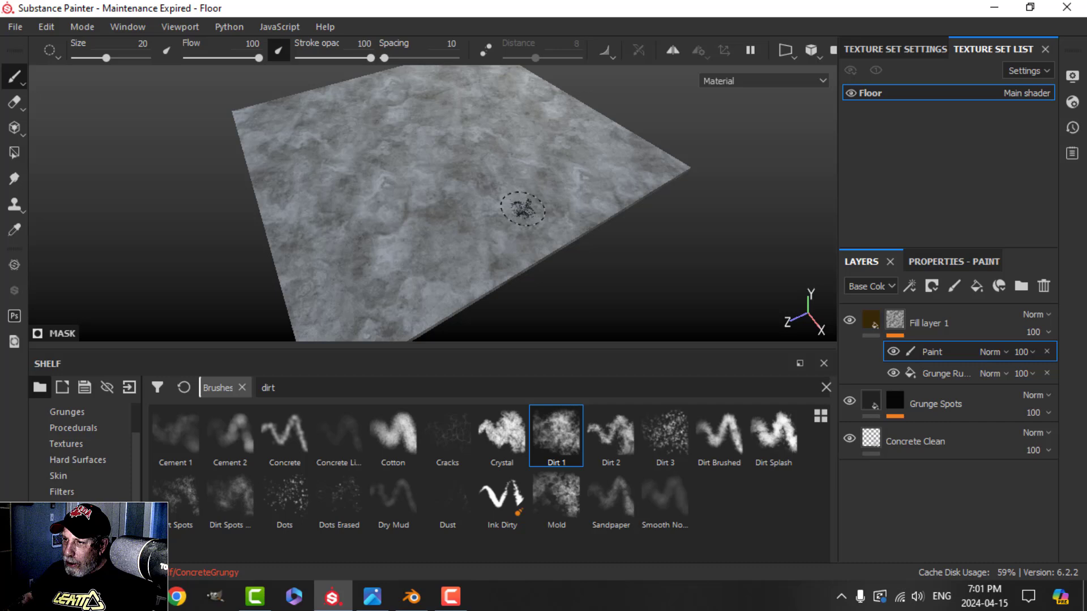
{"action": "mouse_move", "coordinate": [519, 202]}
{"action": "left_mouse_down", "text": "alt"}
{"action": "mouse_move", "coordinate": [517, 235]}
{"action": "mouse_move", "coordinate": [558, 207]}
{"action": "mouse_move", "coordinate": [487, 297]}
{"action": "mouse_move", "coordinate": [495, 278]}
{"action": "left_mouse_up", "text": "alt"}
{"action": "right_click_drag", "start_coordinate": [478, 233], "coordinate": [538, 233], "text": "ctrl"}
{"action": "left_click_drag", "start_coordinate": [259, 58], "coordinate": [231, 57]}
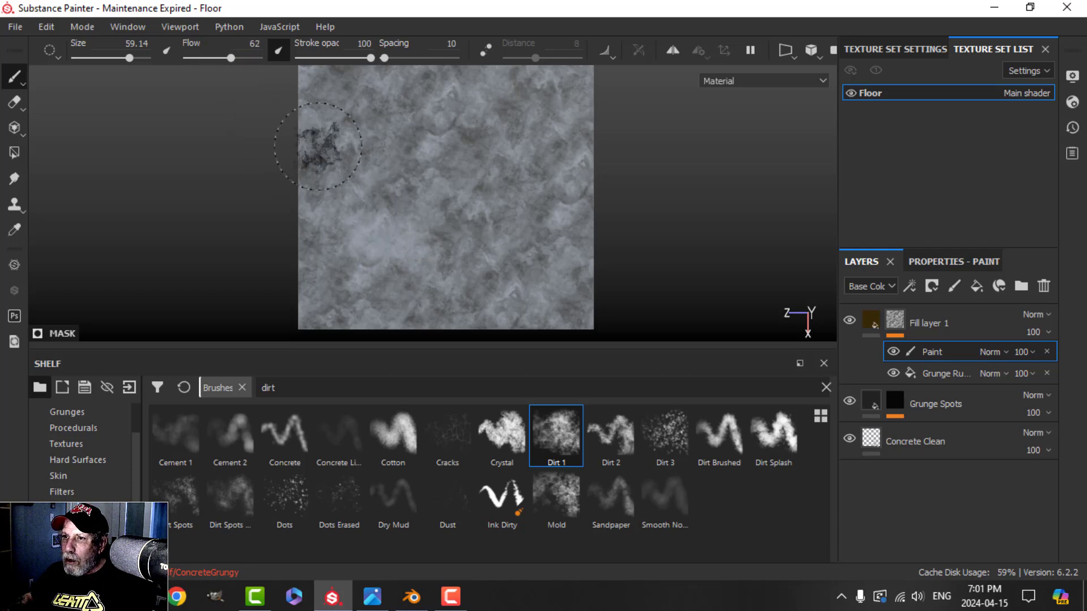
{"action": "left_click_drag", "start_coordinate": [231, 58], "coordinate": [219, 58]}
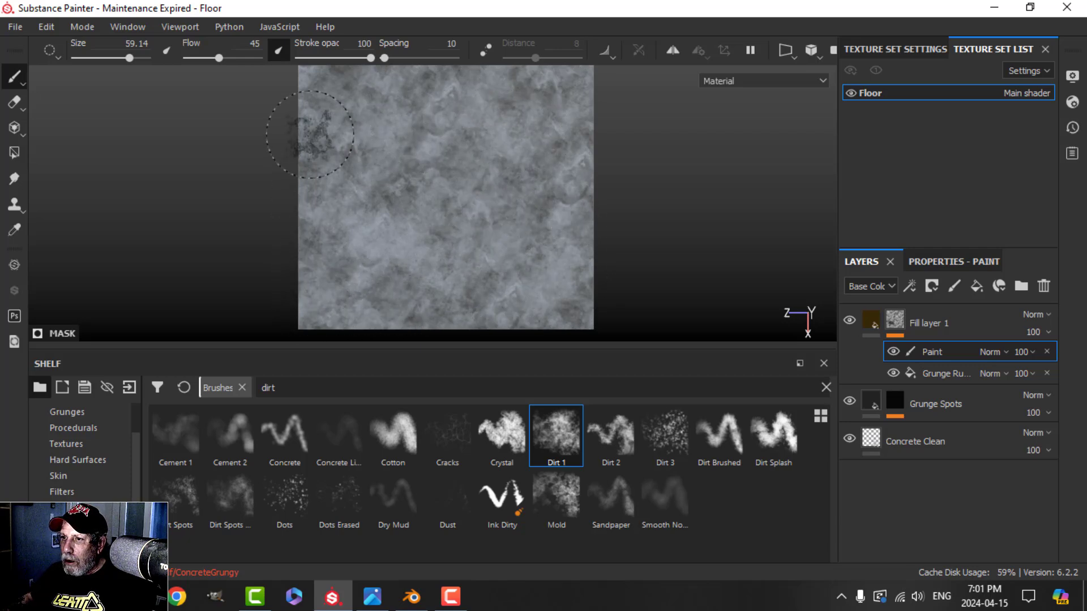
Dab dirt patches onto the floor in the 2D texture view
{"action": "scroll", "coordinate": [508, 197], "scroll_direction": "down", "scroll_amount": 2}
{"action": "middle_click_drag", "start_coordinate": [508, 197], "coordinate": [480, 223]}
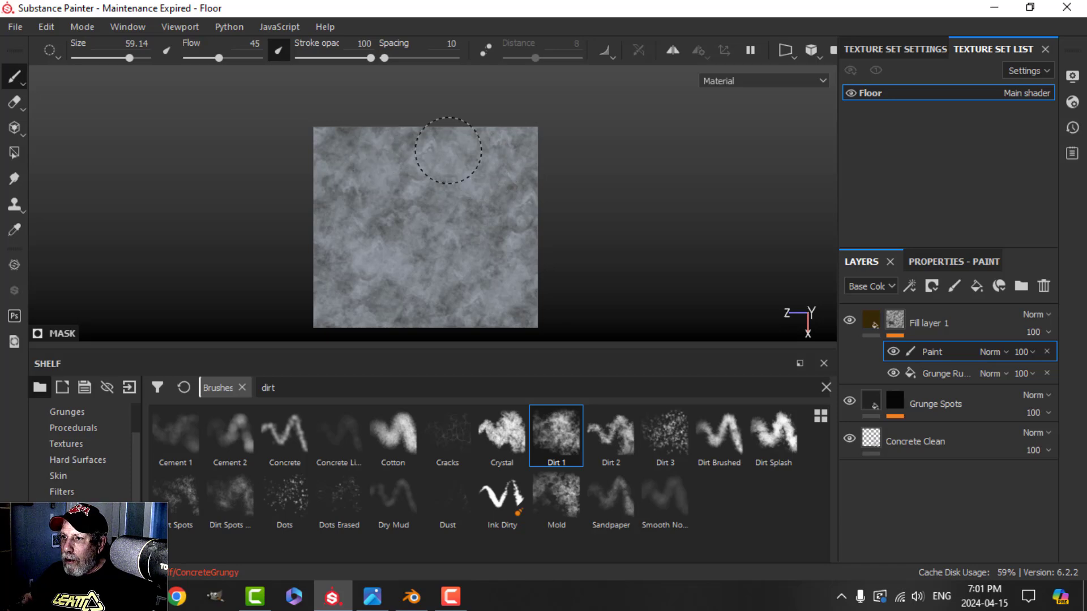
{"action": "scroll", "coordinate": [461, 233], "scroll_direction": "down", "scroll_amount": 1}
{"action": "scroll", "coordinate": [462, 233], "scroll_direction": "up", "scroll_amount": 3}
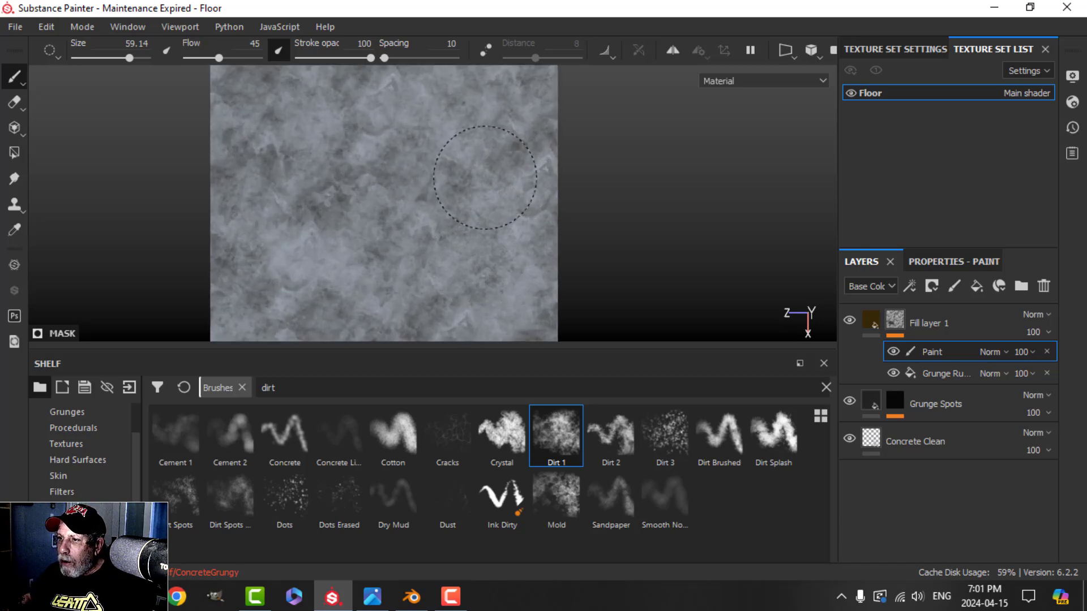
{"action": "scroll", "coordinate": [332, 248], "scroll_direction": "down", "scroll_amount": 2}
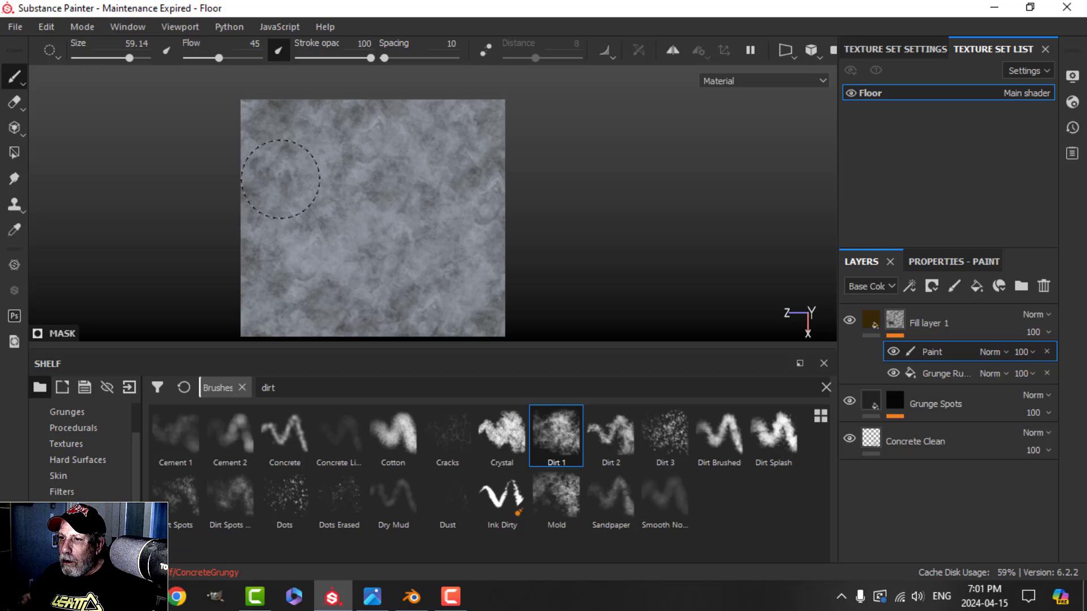
{"action": "left_click", "coordinate": [319, 257]}
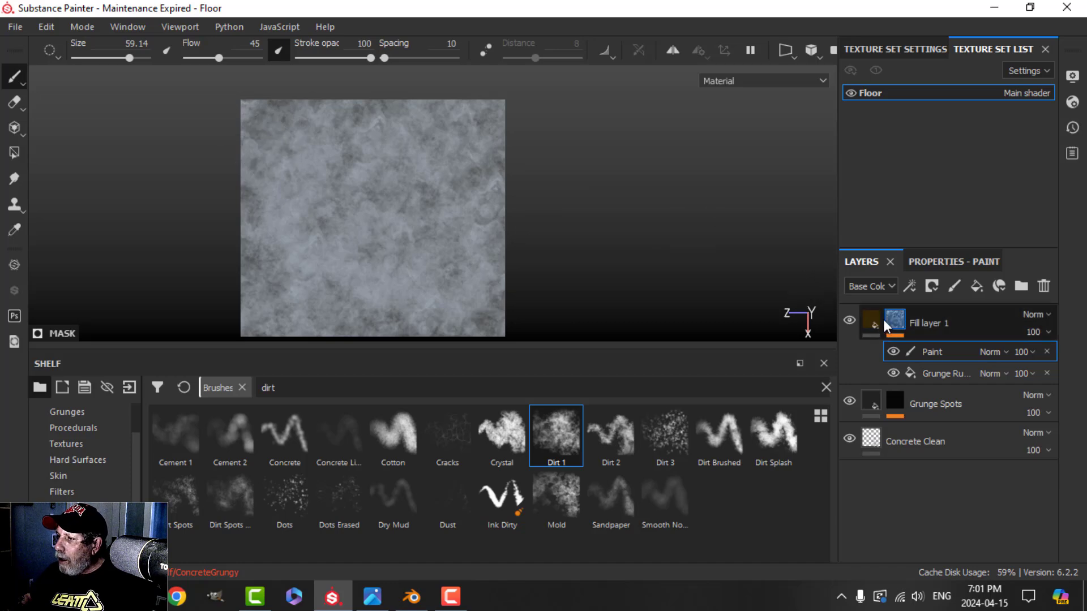
Rename Fill layer 1 to 'Grunge Rust'
{"action": "left_click", "coordinate": [927, 325]}
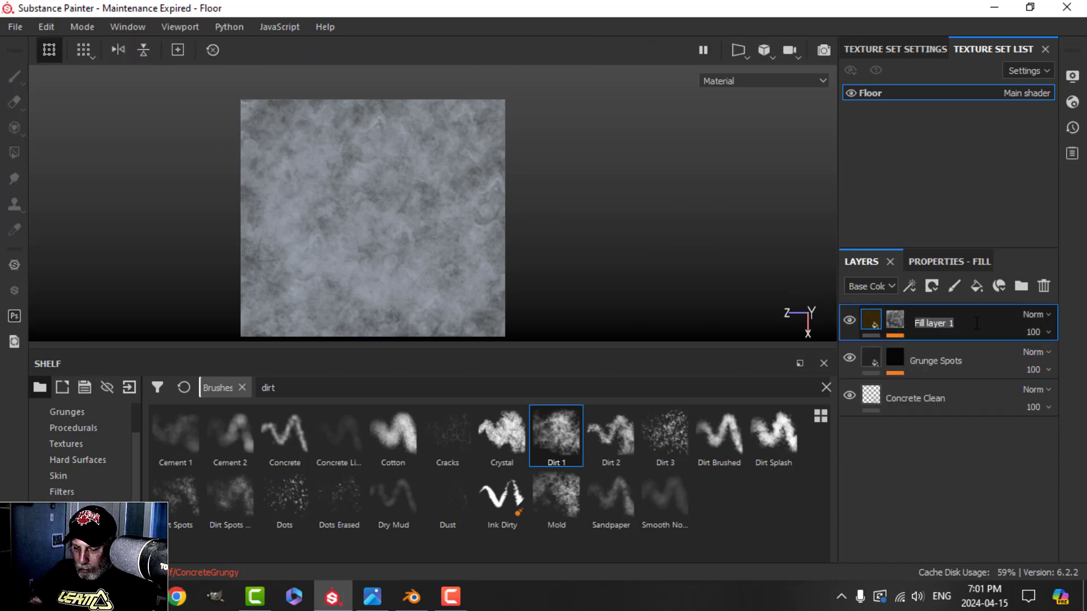
{"action": "type", "text": "Grunge Rust"}
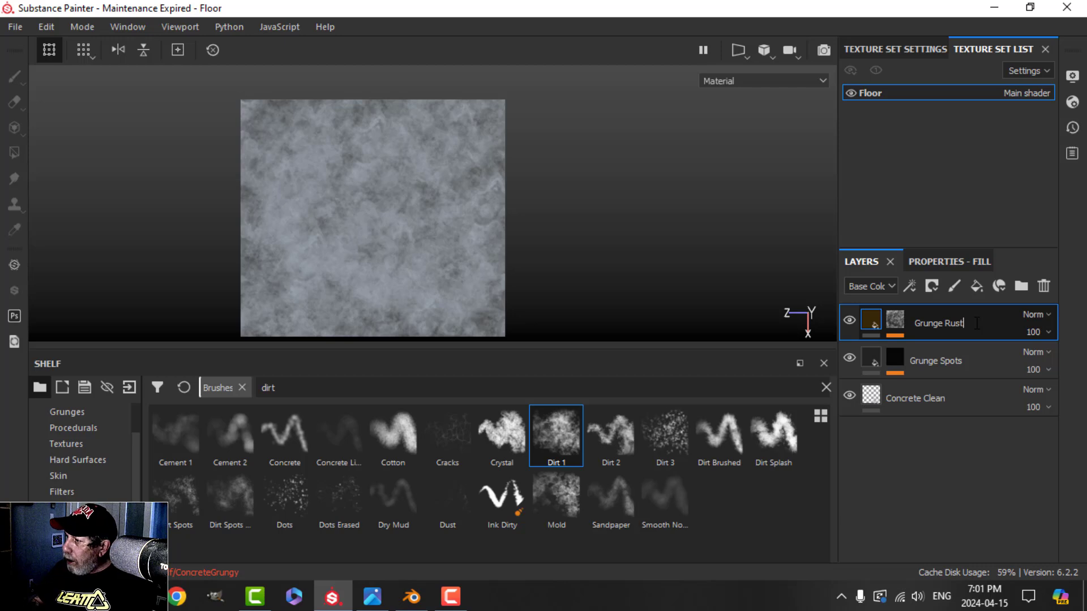
{"action": "key", "text": "Return"}
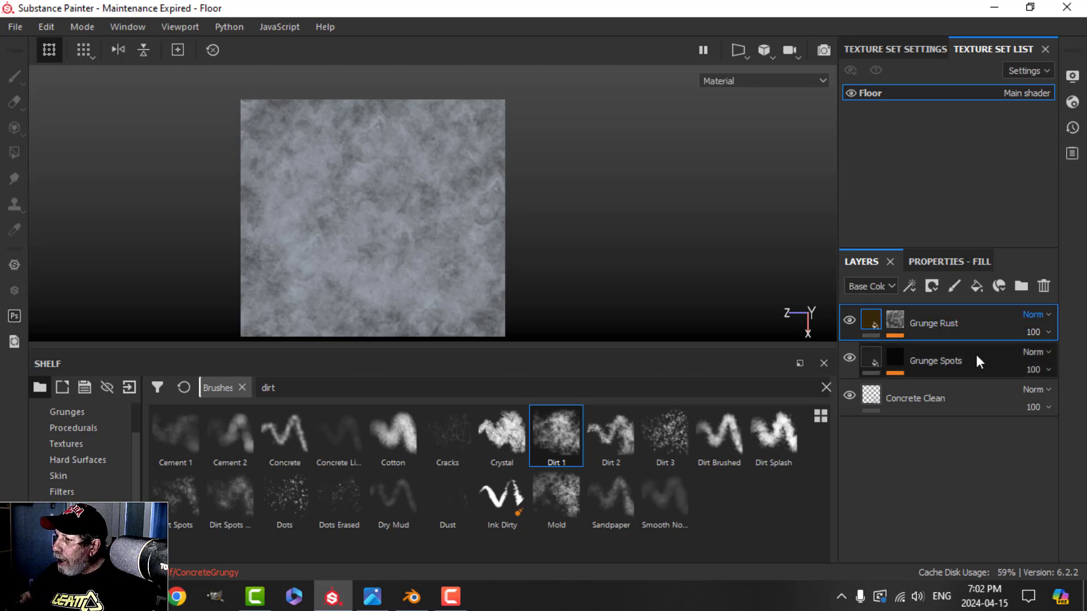
Add a top fill layer with height off, roughness on at 0.7198
{"action": "left_click", "coordinate": [977, 286]}
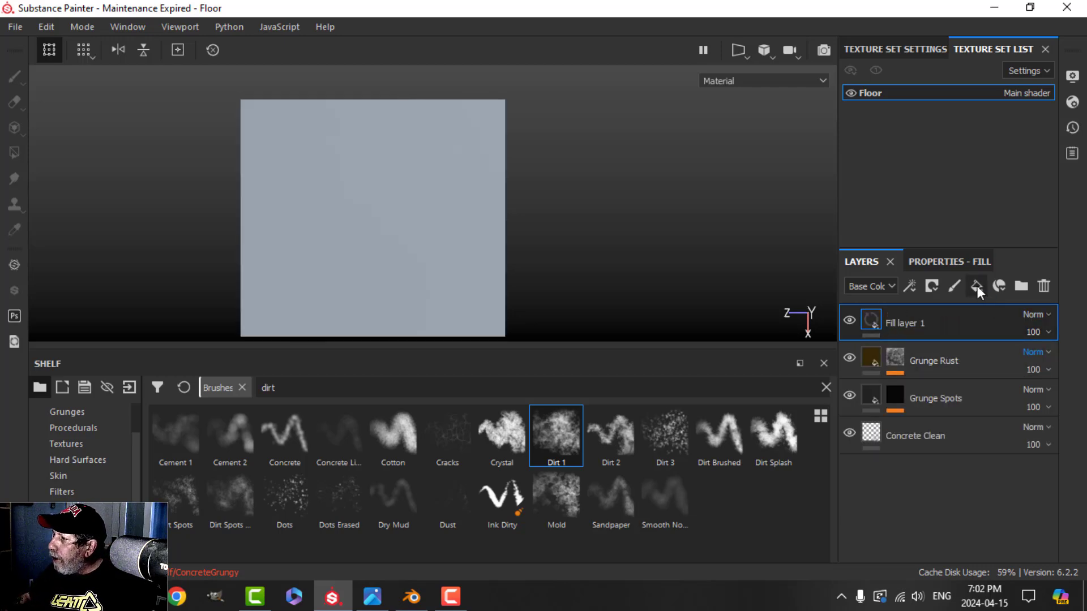
{"action": "left_click", "coordinate": [933, 262]}
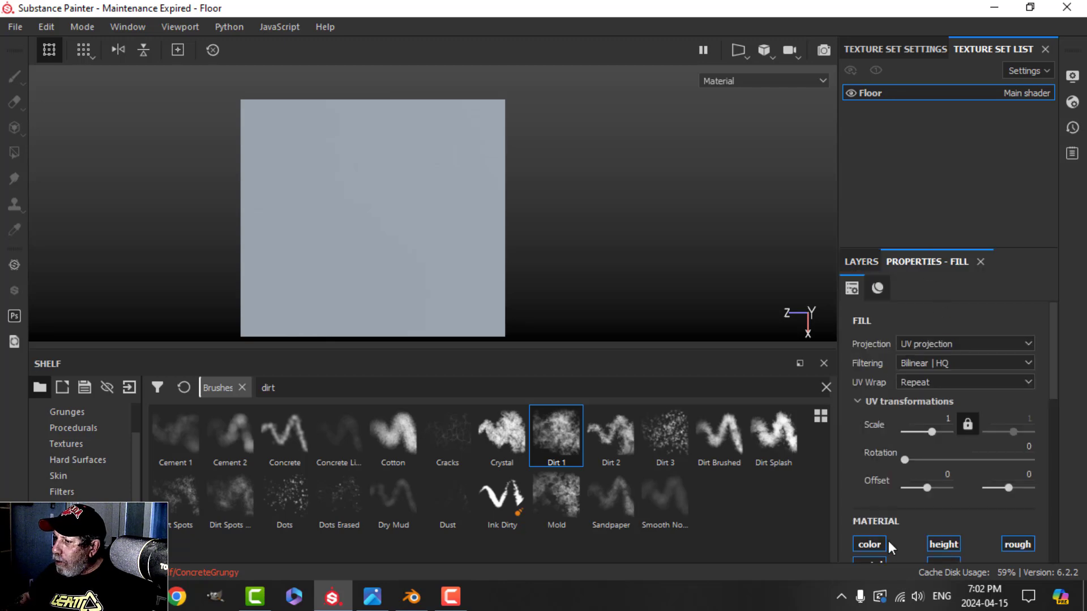
{"action": "left_click", "coordinate": [867, 541]}
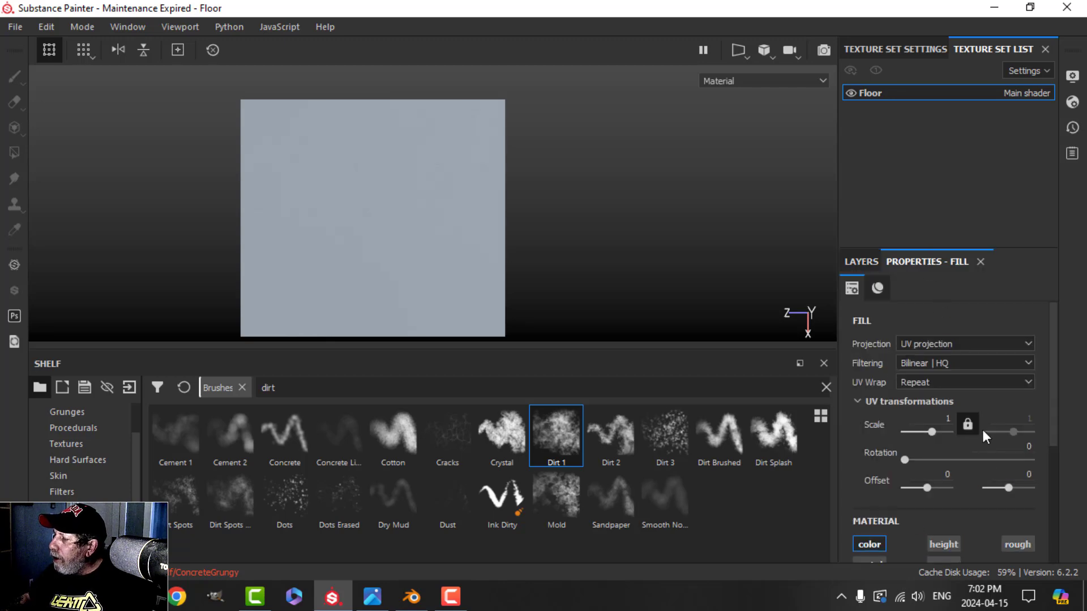
{"action": "left_click", "coordinate": [1018, 541]}
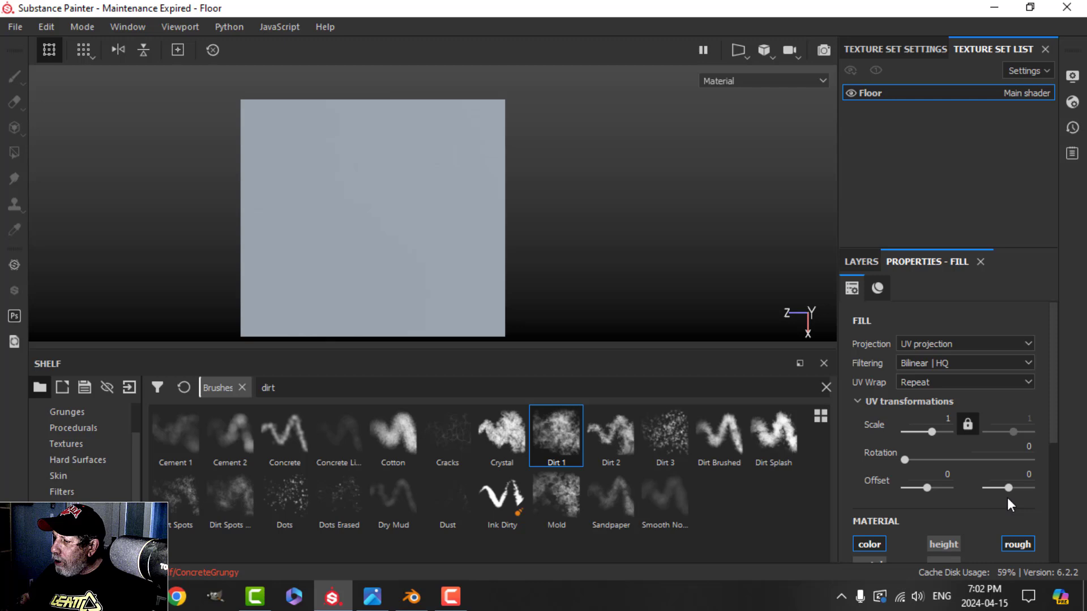
{"action": "scroll", "coordinate": [966, 519], "scroll_direction": "down", "scroll_amount": 3}
{"action": "scroll", "coordinate": [952, 543], "scroll_direction": "down", "scroll_amount": 1}
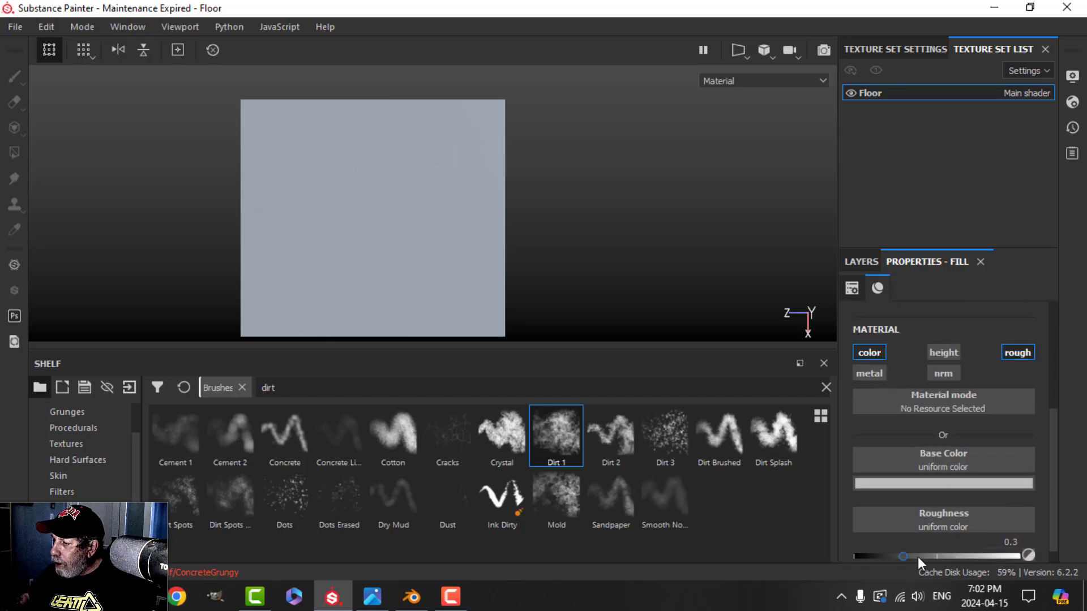
{"action": "left_click_drag", "start_coordinate": [918, 556], "coordinate": [970, 550]}
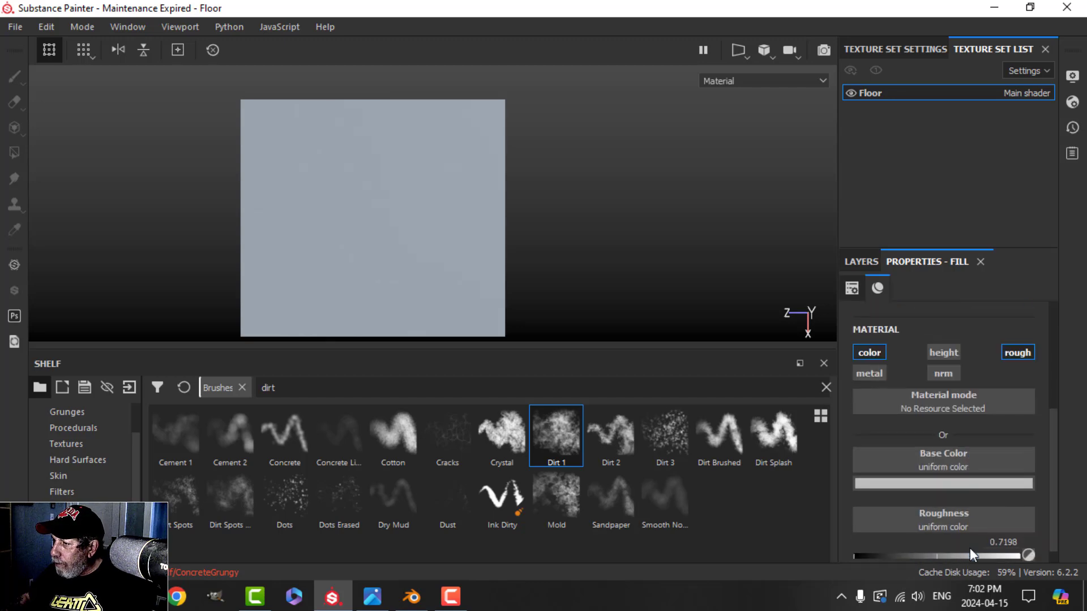
{"action": "left_click", "coordinate": [860, 262]}
Set the top fill layer's base colour to tan: R 0.100, G 0.076, B 0.044
{"action": "left_click", "coordinate": [934, 262]}
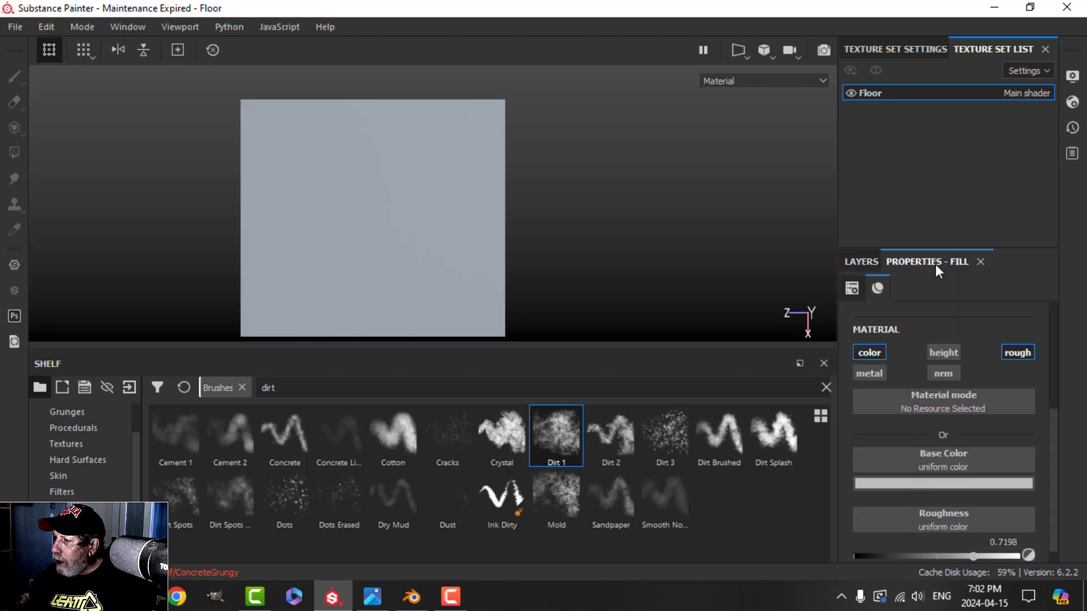
{"action": "left_click", "coordinate": [932, 483]}
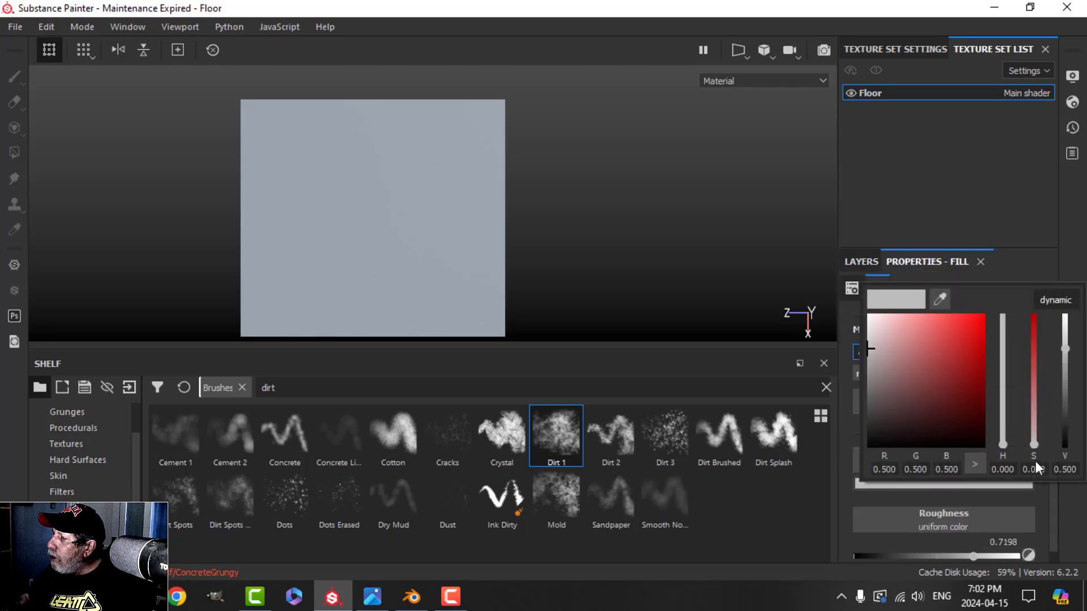
{"action": "left_click", "coordinate": [897, 471]}
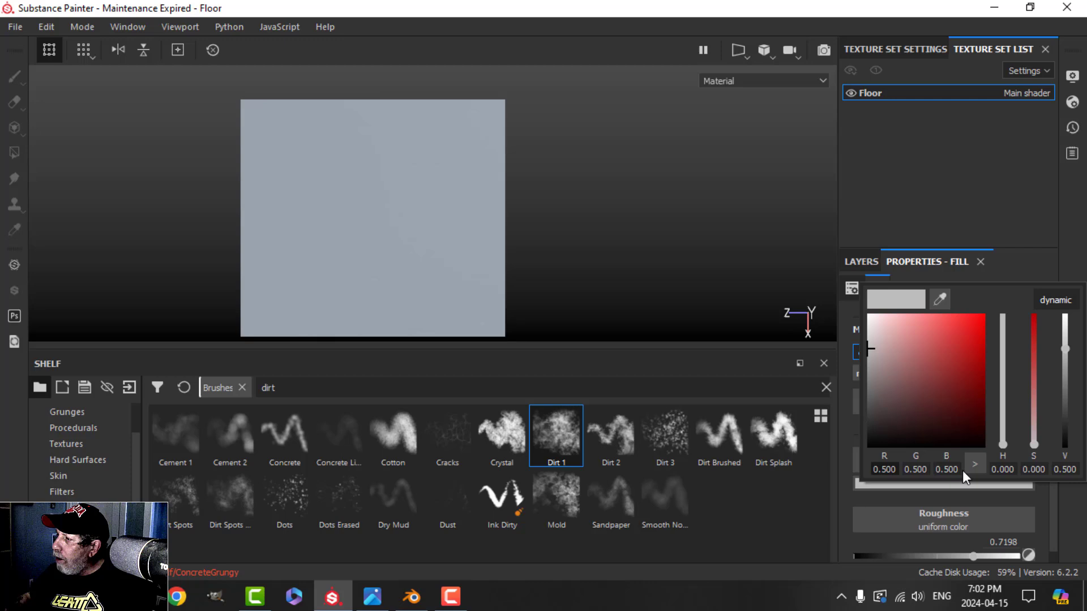
{"action": "key", "text": "BackSpace"}
{"action": "key", "text": "BackSpace"}
{"action": "key", "text": "BackSpace"}
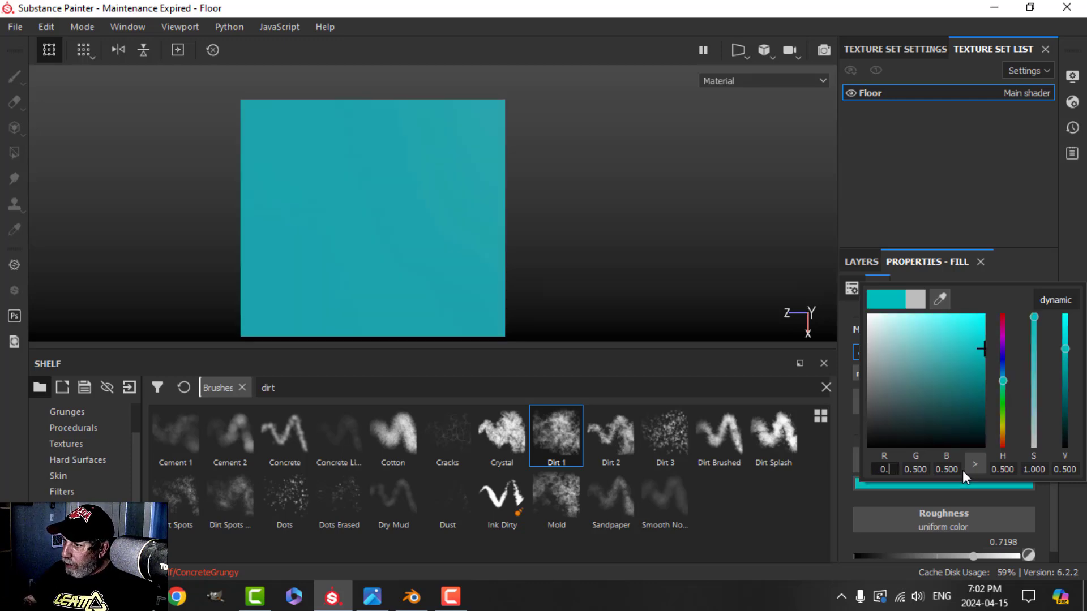
{"action": "type", "text": "1"}
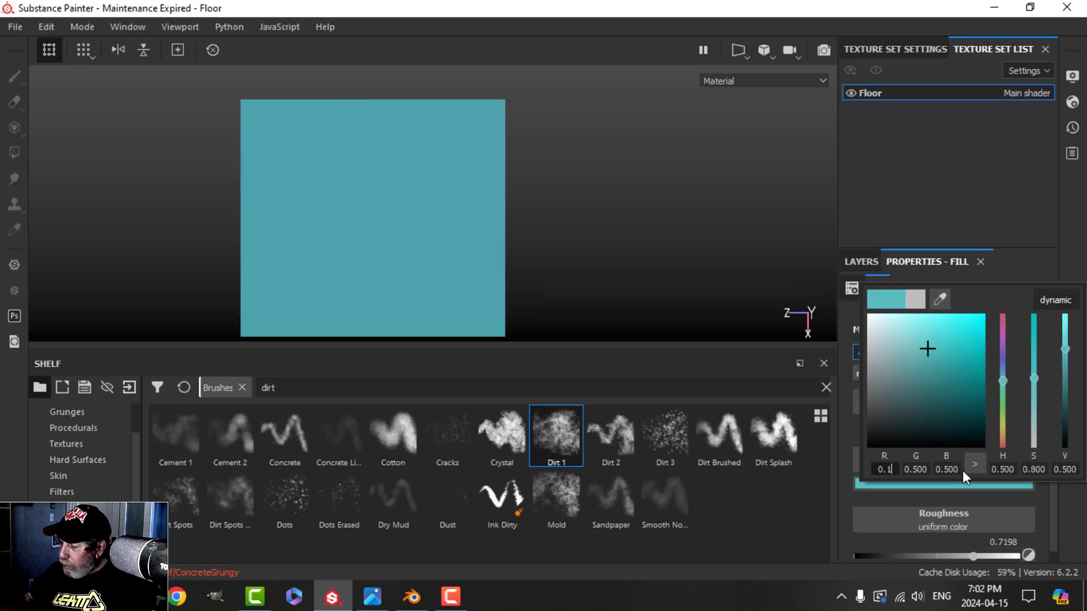
{"action": "left_click", "coordinate": [927, 471]}
{"action": "key", "text": "BackSpace"}
{"action": "key", "text": "BackSpace"}
{"action": "key", "text": "BackSpace"}
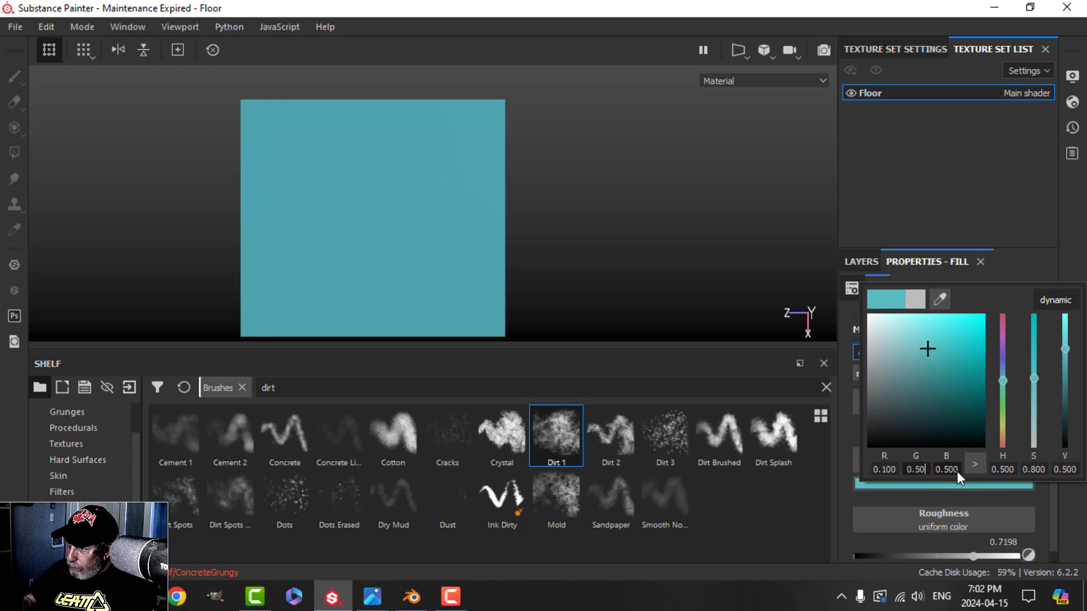
{"action": "type", "text": "076"}
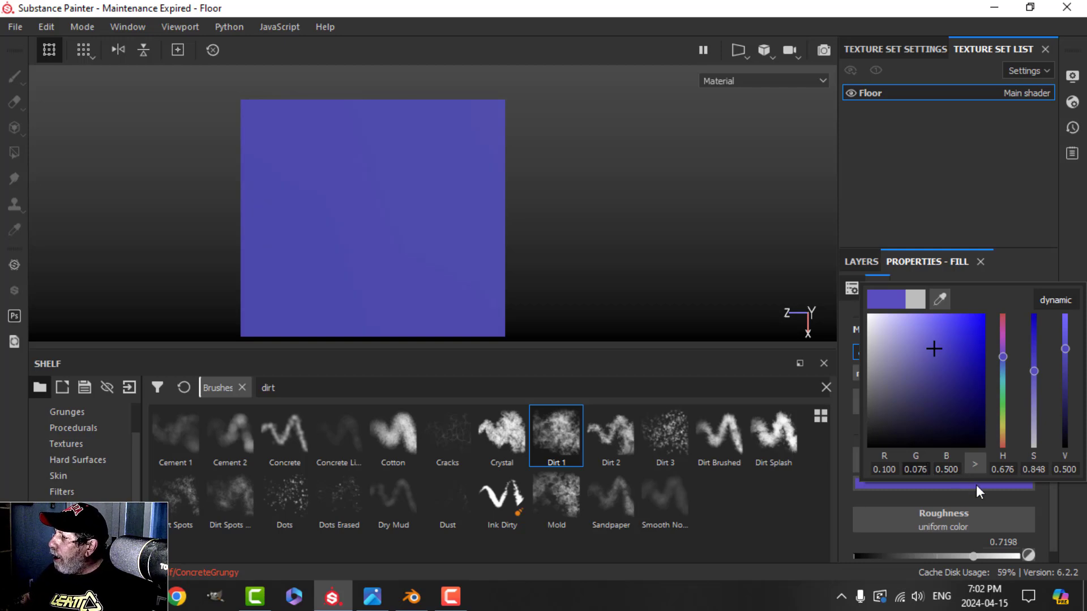
{"action": "left_click", "coordinate": [956, 472]}
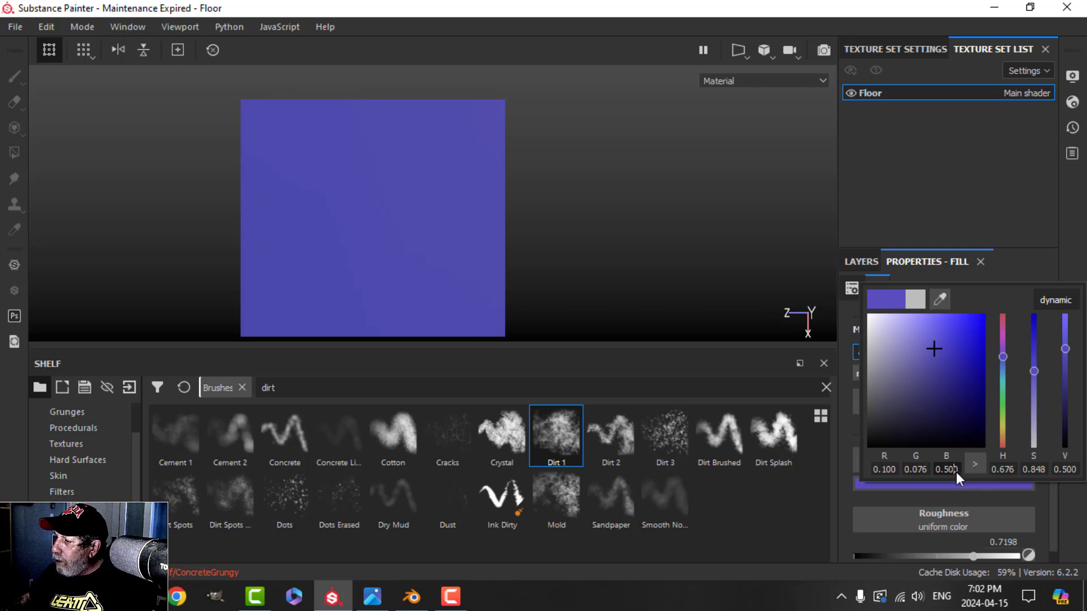
{"action": "key", "text": "BackSpace"}
{"action": "key", "text": "BackSpace"}
{"action": "key", "text": "BackSpace"}
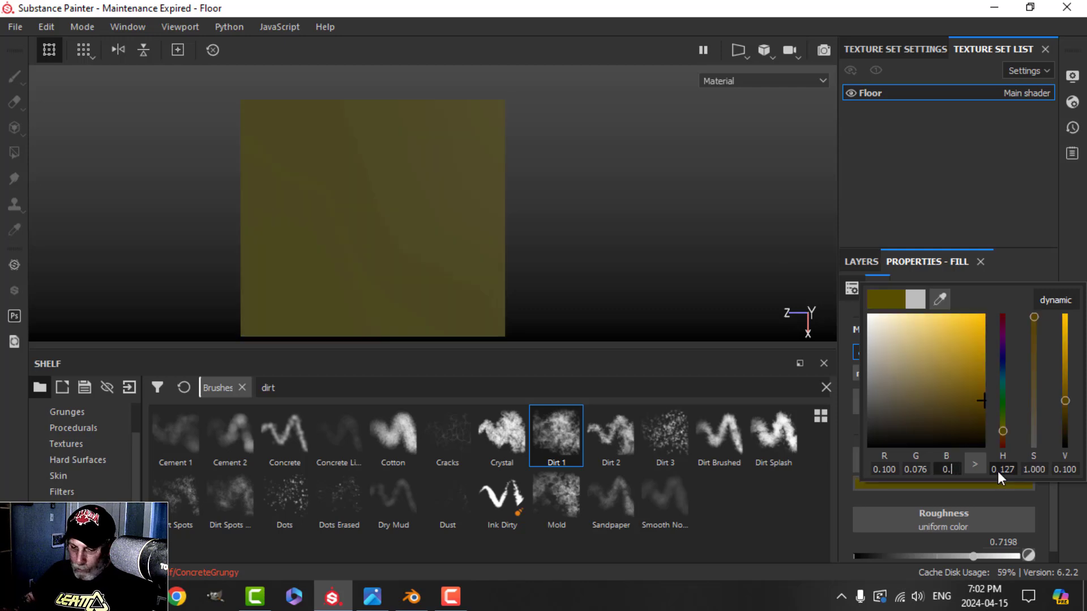
{"action": "type", "text": "044"}
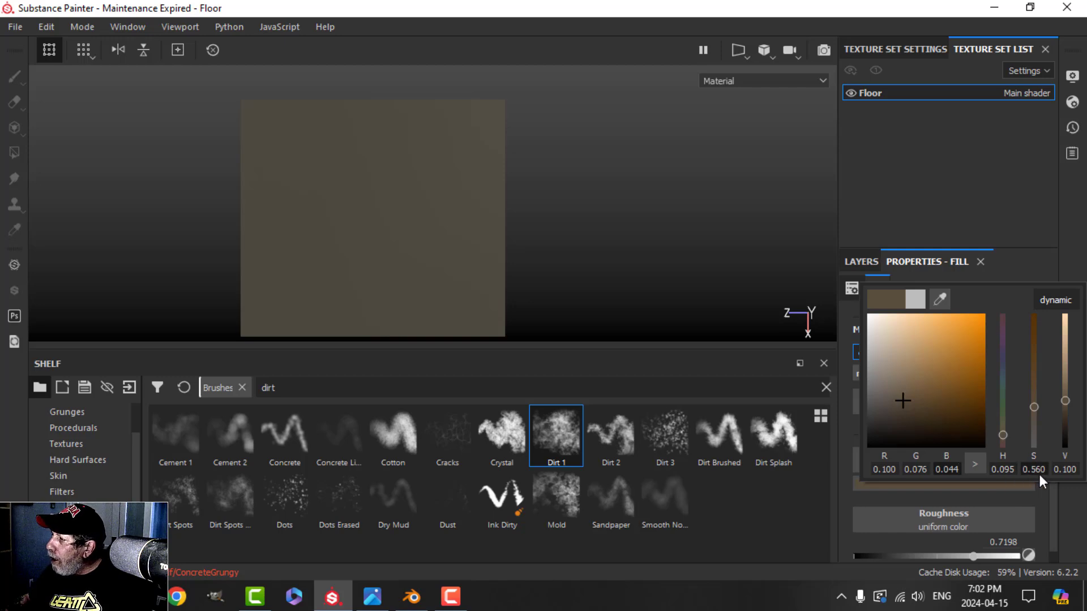
{"action": "left_click", "coordinate": [921, 263]}
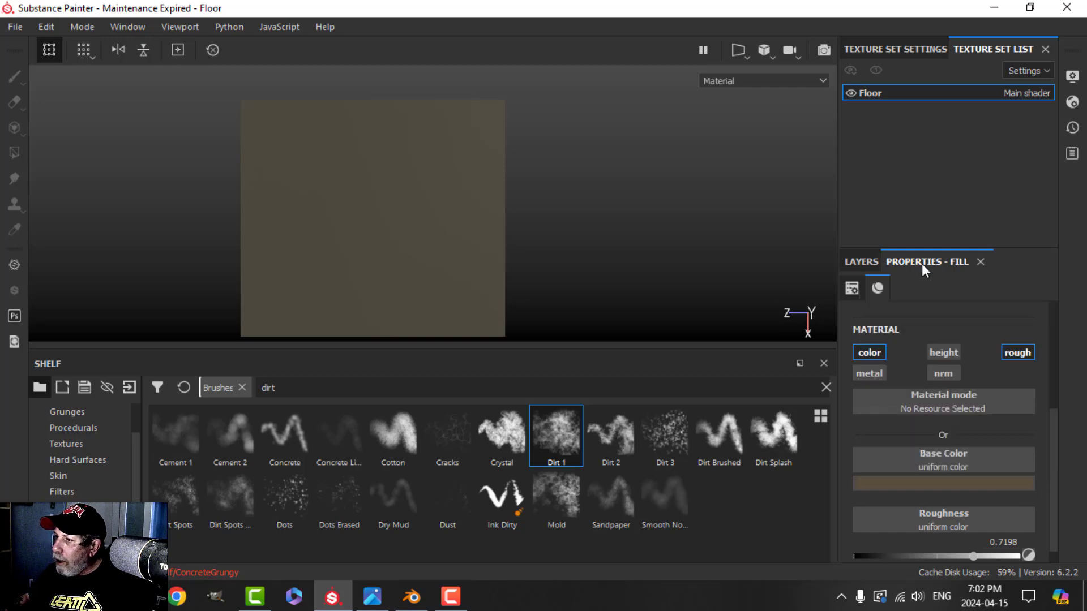
{"action": "left_click_drag", "start_coordinate": [781, 266], "coordinate": [630, 219], "text": "alt"}
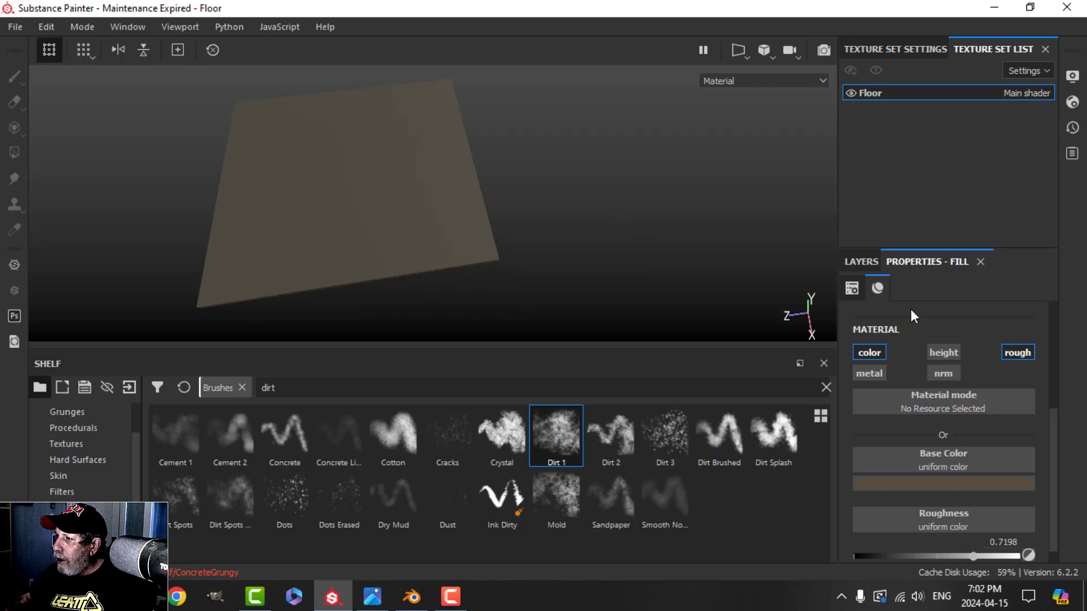
{"action": "left_click", "coordinate": [863, 261]}
Give the tan fill layer a black mask with a Fill effect on it
{"action": "left_click", "coordinate": [933, 286]}
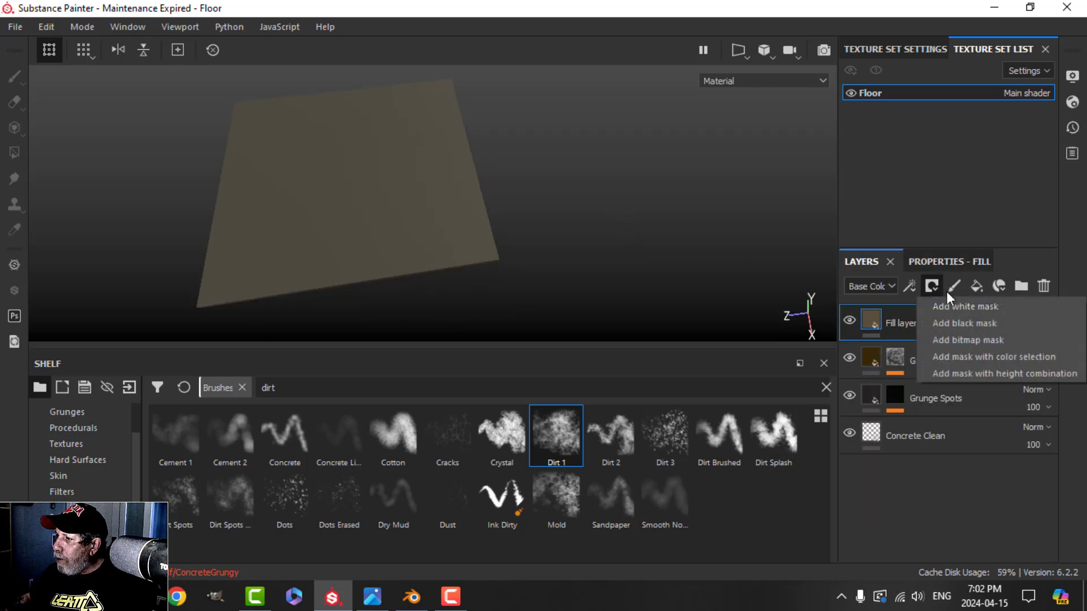
{"action": "left_click", "coordinate": [960, 322]}
{"action": "left_click", "coordinate": [911, 286]}
{"action": "left_click", "coordinate": [940, 344]}
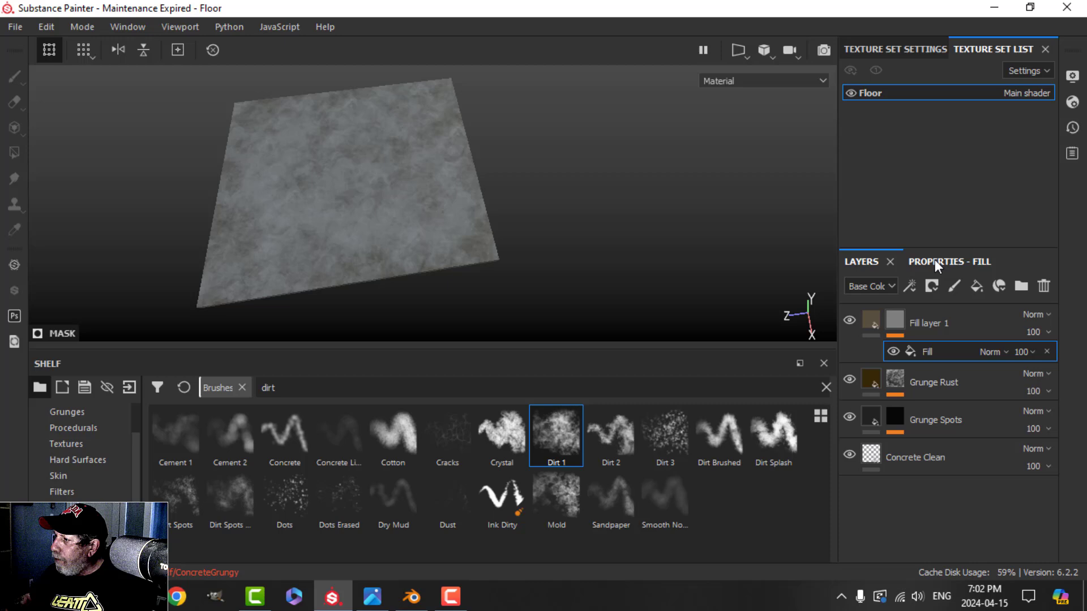
Set the mask fill's grayscale to Clouds 3 and raise its balance to 0.6
{"action": "left_click", "coordinate": [935, 261]}
{"action": "left_click", "coordinate": [970, 362]}
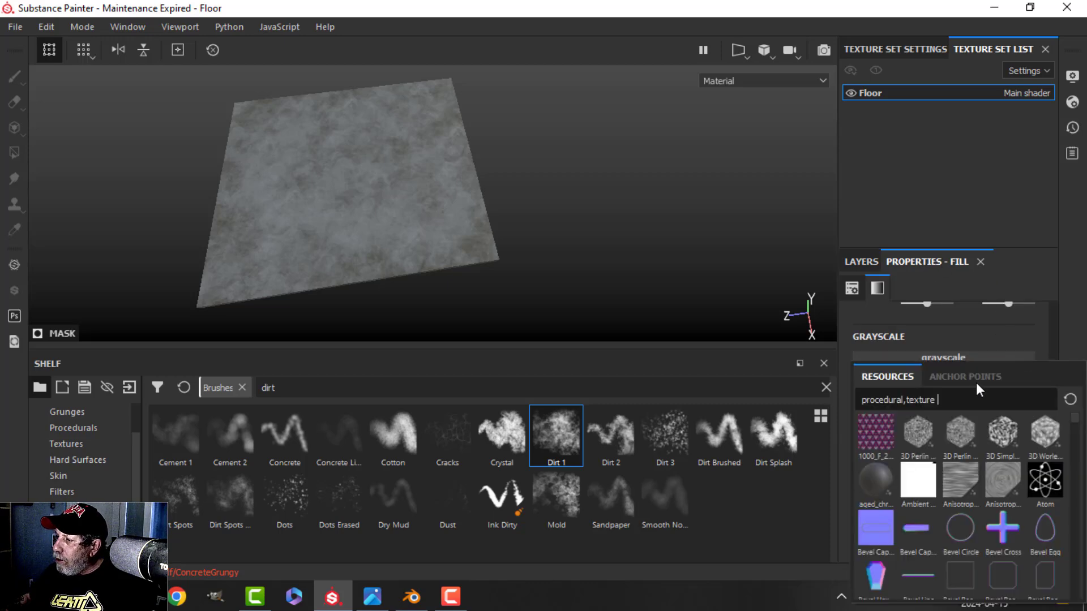
{"action": "type", "text": "clouds"}
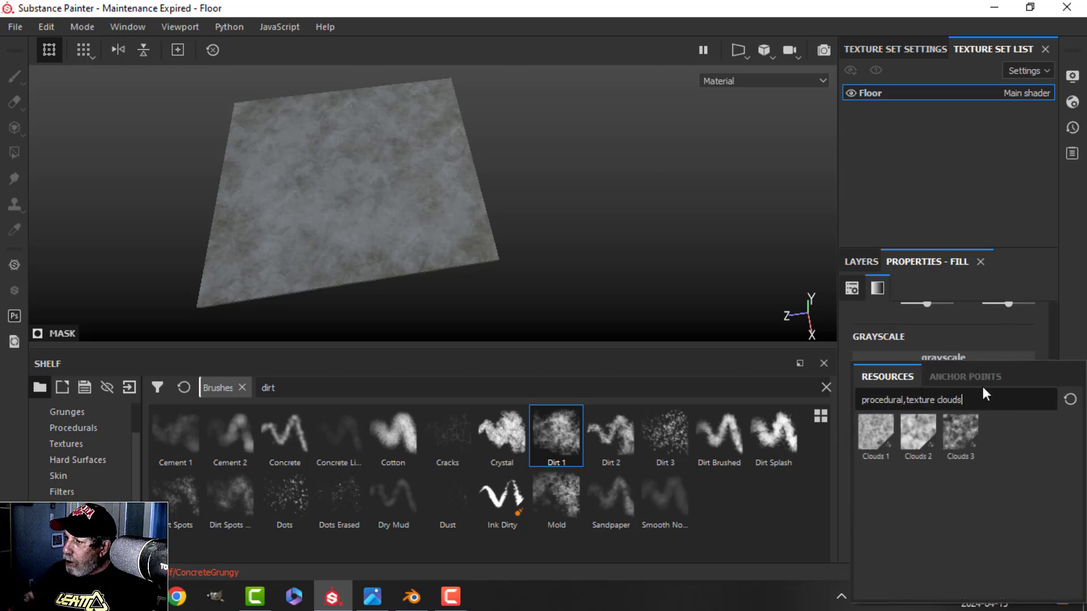
{"action": "left_click", "coordinate": [957, 432]}
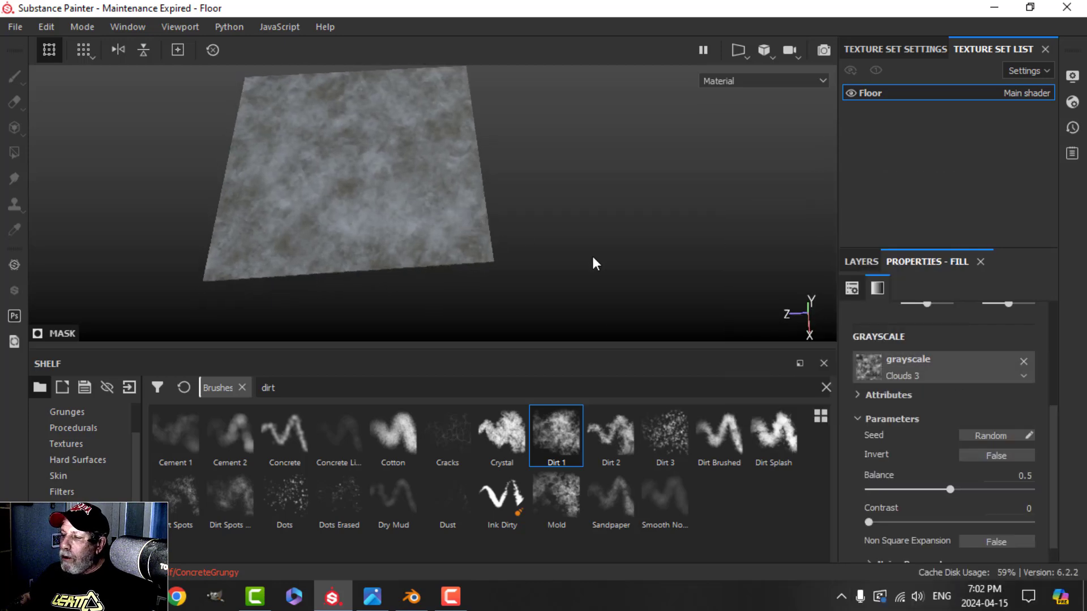
{"action": "left_click", "coordinate": [953, 489]}
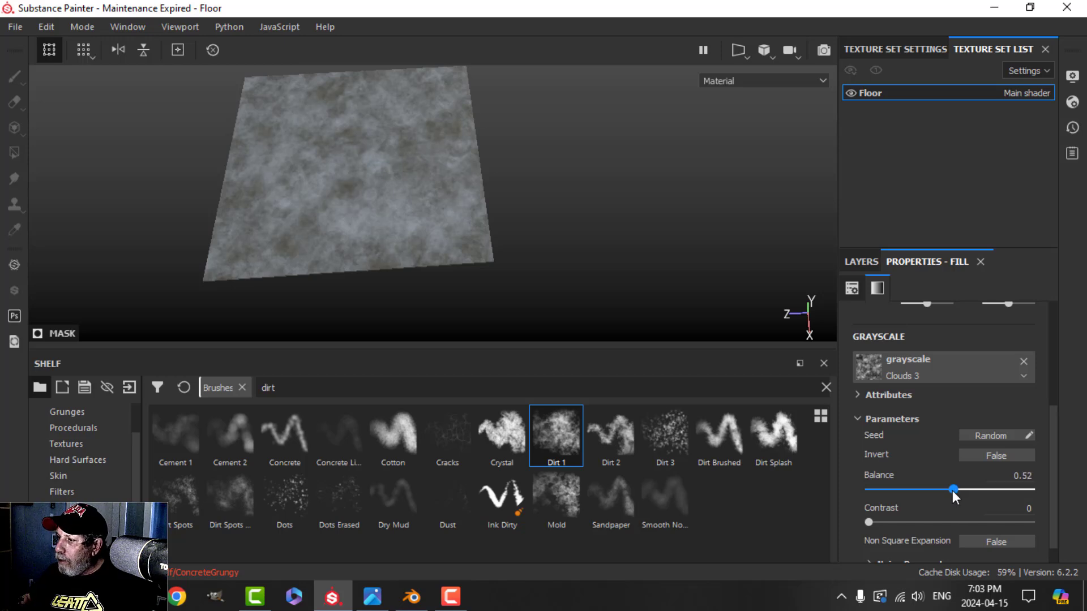
{"action": "left_click_drag", "start_coordinate": [954, 490], "coordinate": [963, 486]}
{"action": "left_click_drag", "start_coordinate": [396, 175], "coordinate": [547, 236], "text": "alt"}
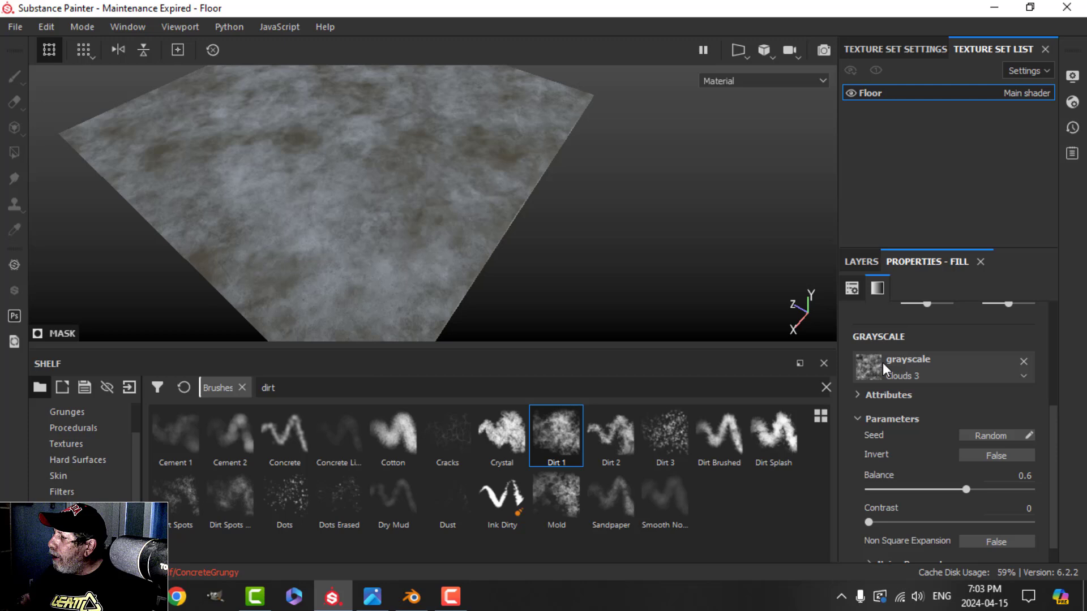
{"action": "left_click_drag", "start_coordinate": [454, 230], "coordinate": [475, 248], "text": "alt"}
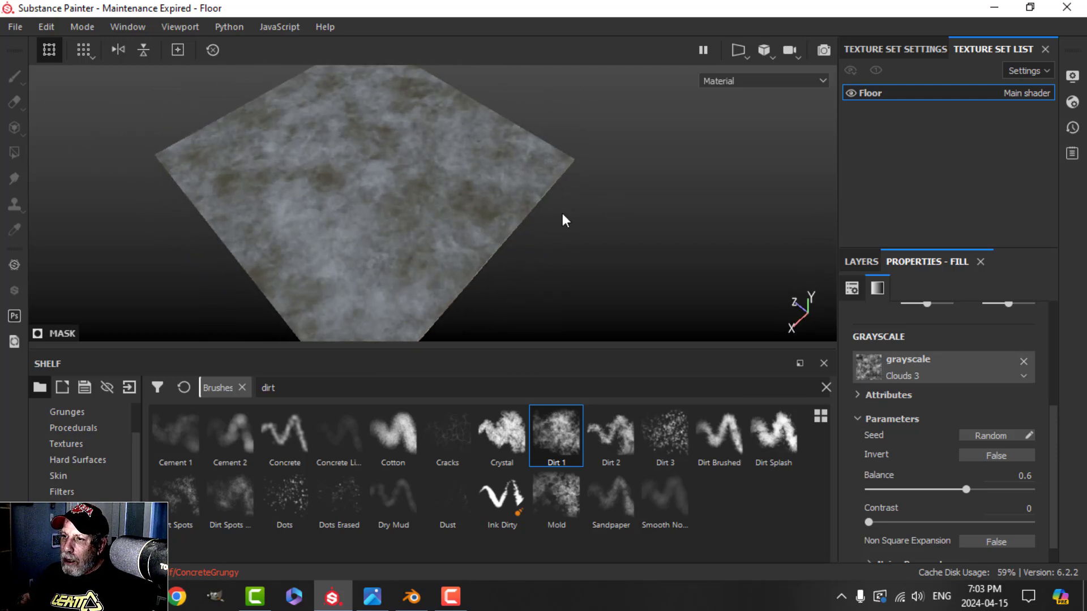
{"action": "left_click_drag", "start_coordinate": [532, 221], "coordinate": [531, 194], "text": "alt"}
{"action": "mouse_move", "coordinate": [531, 195]}
{"action": "right_mouse_down", "text": "shift"}
{"action": "mouse_move", "coordinate": [614, 198]}
{"action": "mouse_move", "coordinate": [565, 198]}
{"action": "mouse_move", "coordinate": [634, 170]}
{"action": "right_mouse_up", "text": "shift"}
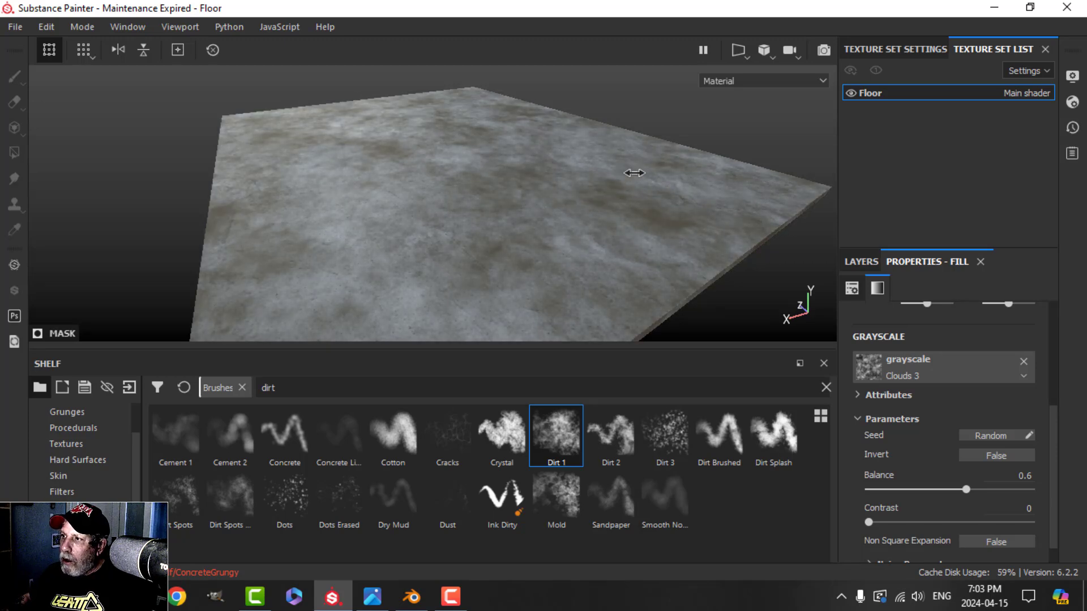
{"action": "left_click_drag", "start_coordinate": [633, 169], "coordinate": [486, 209], "text": "alt"}
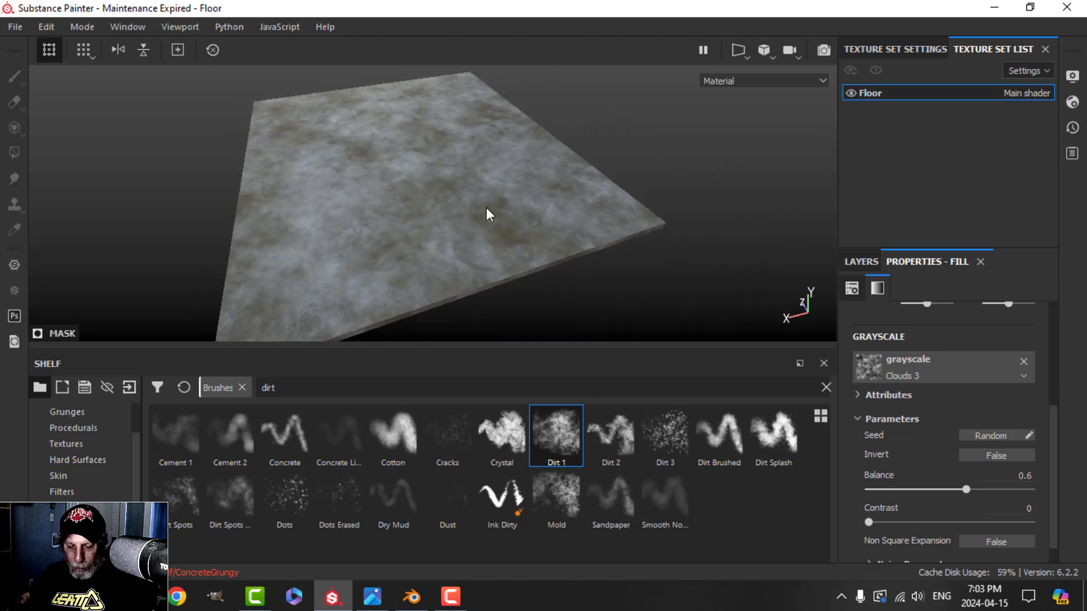
{"action": "key", "text": "ctrl"}
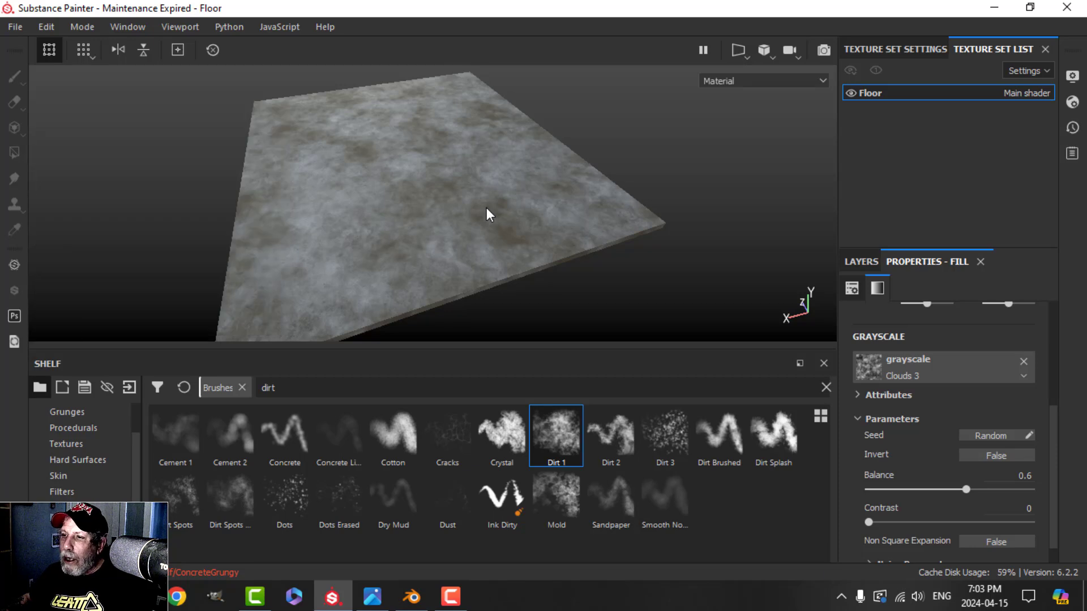
{"action": "key", "text": "ctrl"}
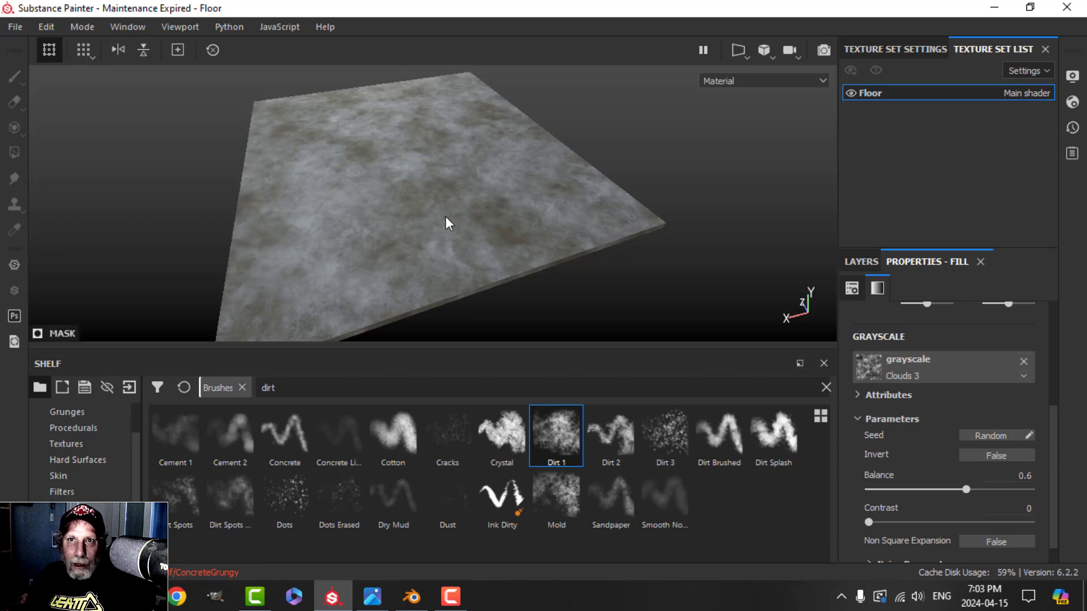
Open Chalkboard.spp from Recent Files and orbit to face the board
{"action": "left_click", "coordinate": [15, 26]}
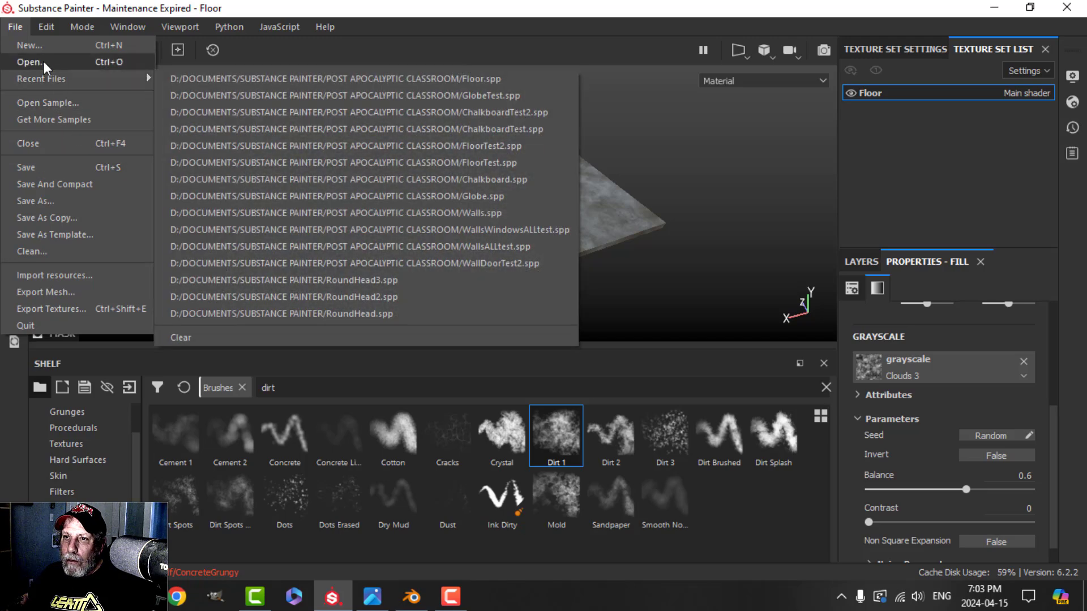
{"action": "mouse_move", "coordinate": [56, 81]}
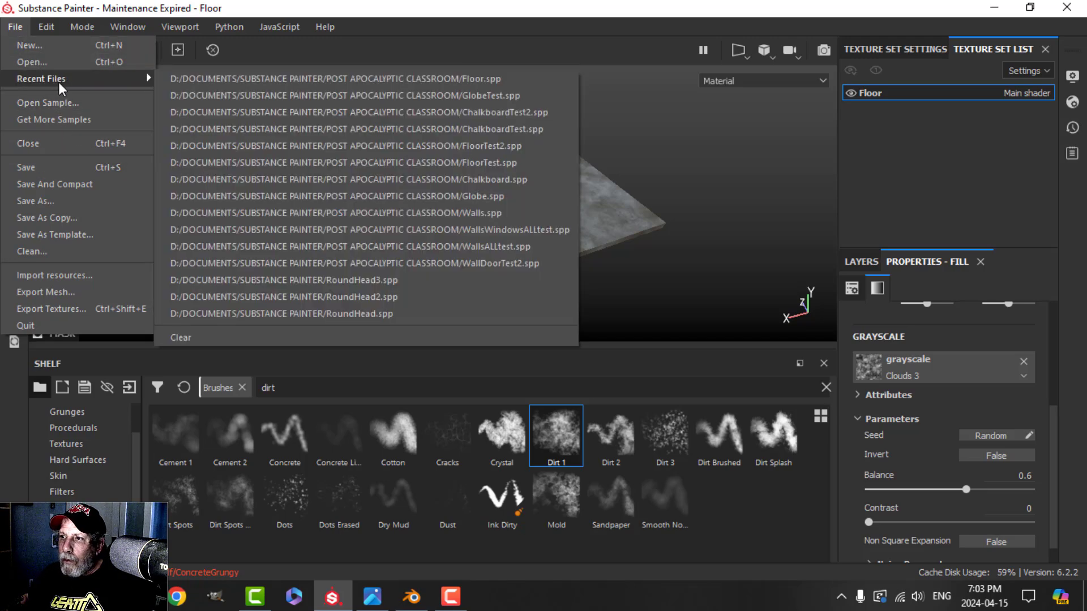
{"action": "left_click", "coordinate": [434, 179]}
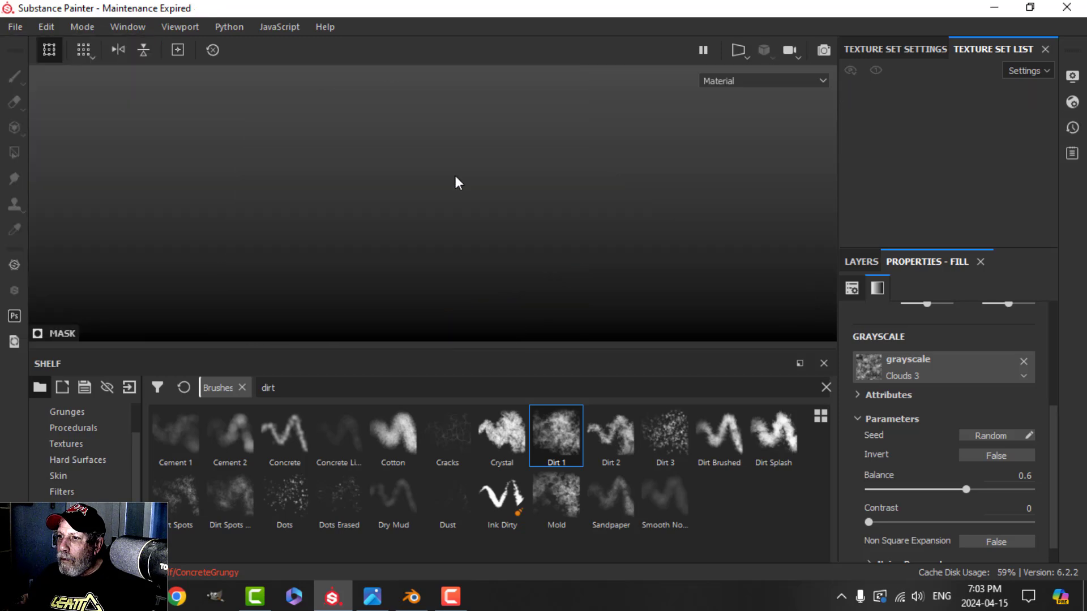
{"action": "left_click_drag", "start_coordinate": [541, 253], "coordinate": [580, 294], "text": "alt"}
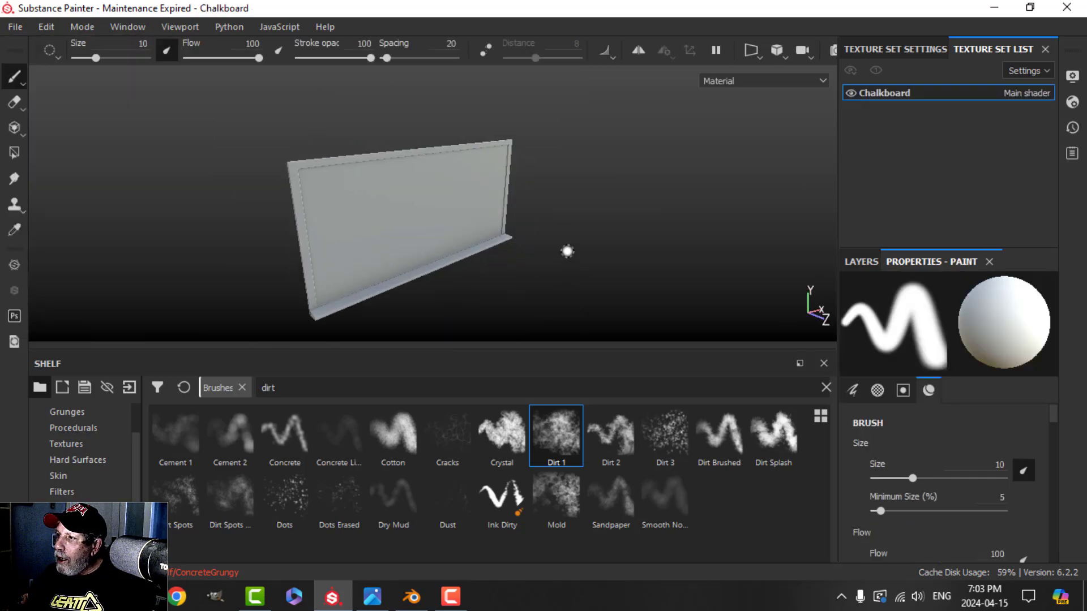
{"action": "left_click_drag", "start_coordinate": [566, 250], "coordinate": [504, 231], "text": "alt"}
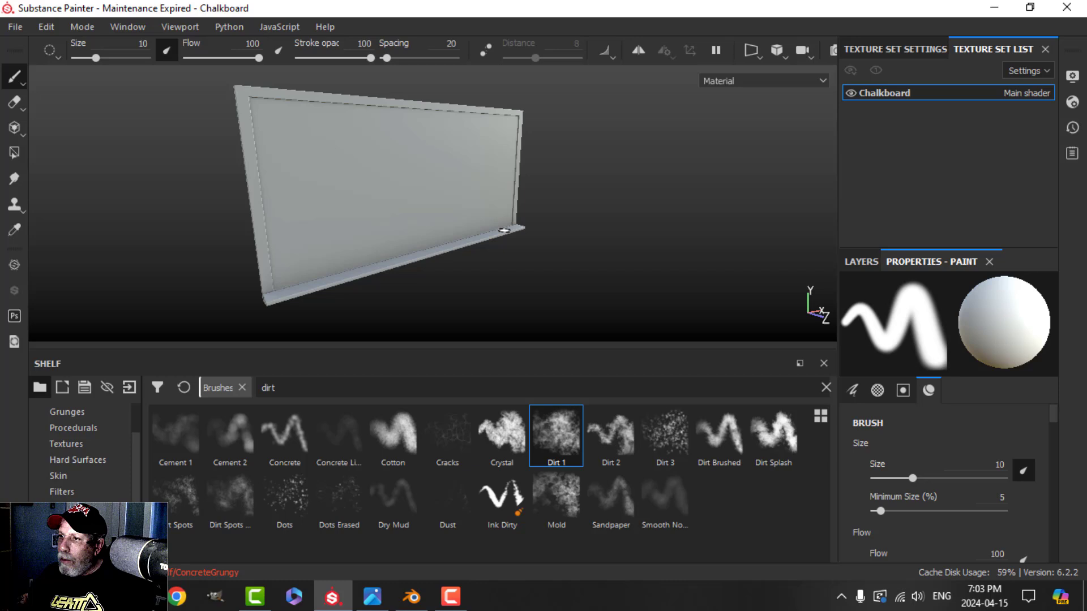
Enable temporal anti-aliasing in the viewport Display Settings and shift the lighting
{"action": "left_click", "coordinate": [1077, 78]}
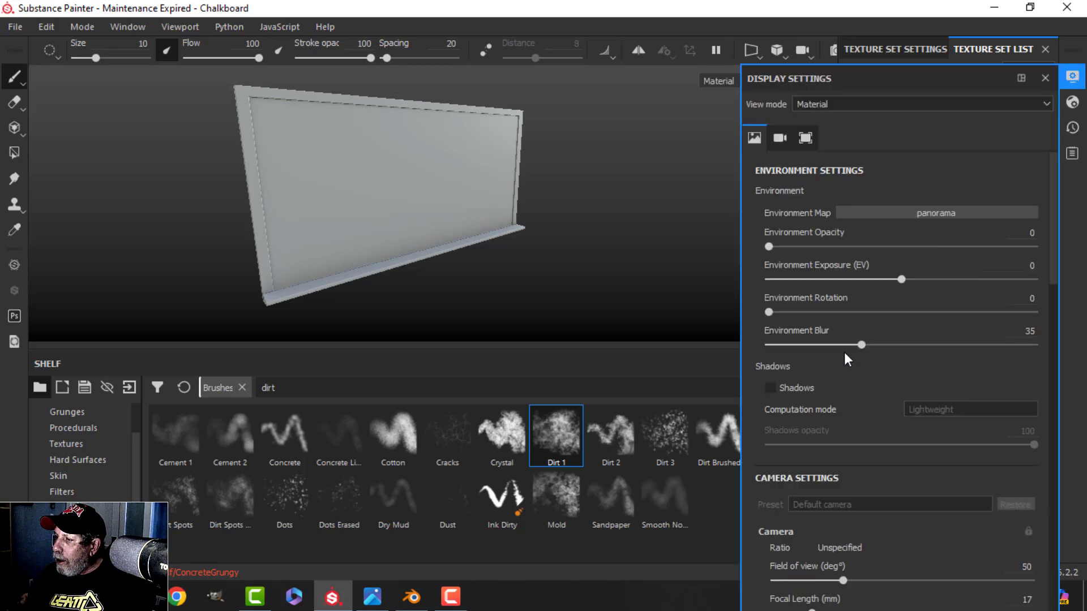
{"action": "scroll", "coordinate": [844, 355], "scroll_direction": "down", "scroll_amount": 4}
{"action": "scroll", "coordinate": [841, 375], "scroll_direction": "down", "scroll_amount": 5}
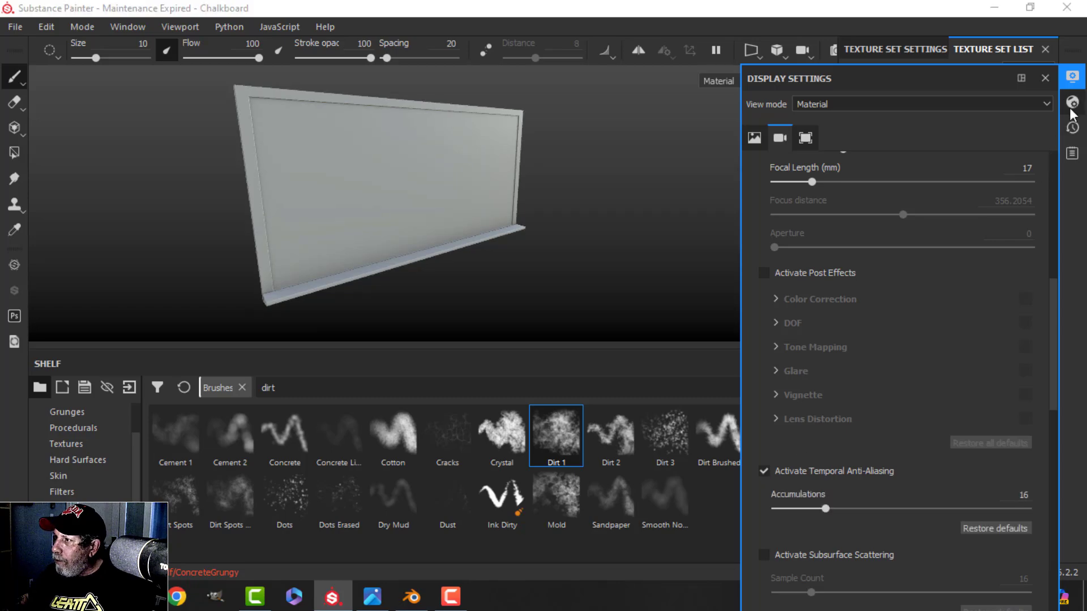
{"action": "left_click", "coordinate": [1072, 76]}
{"action": "mouse_move", "coordinate": [606, 218]}
{"action": "right_mouse_down", "text": "shift"}
{"action": "mouse_move", "coordinate": [597, 226]}
{"action": "mouse_move", "coordinate": [601, 216]}
{"action": "right_mouse_up", "text": "shift"}
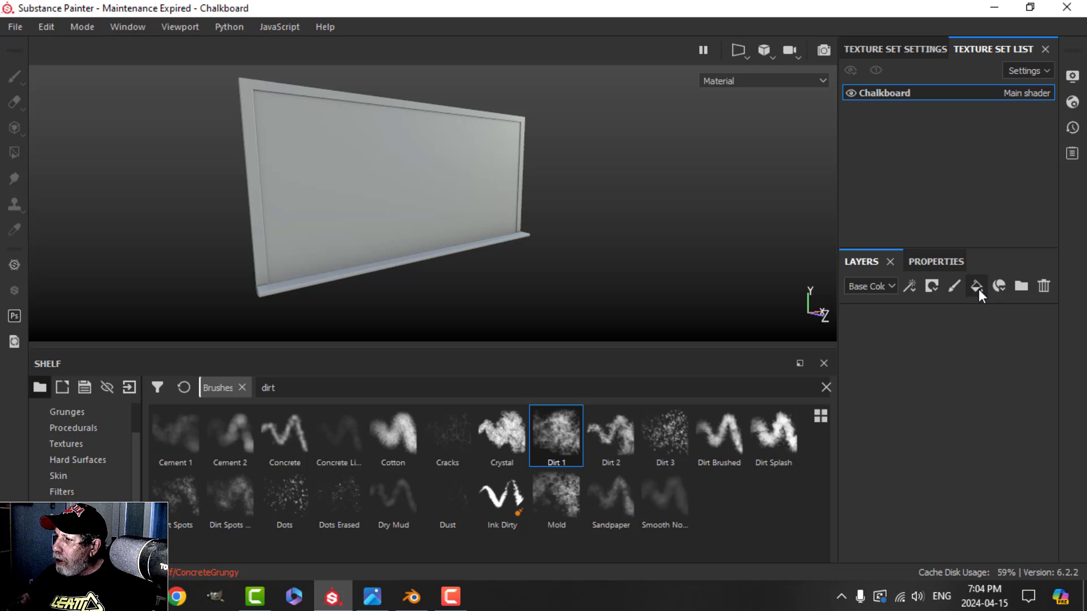
Add a fill layer with height off and roughness enabled at 0.75
{"action": "left_click", "coordinate": [978, 289]}
{"action": "left_click", "coordinate": [952, 262]}
{"action": "left_click", "coordinate": [870, 359]}
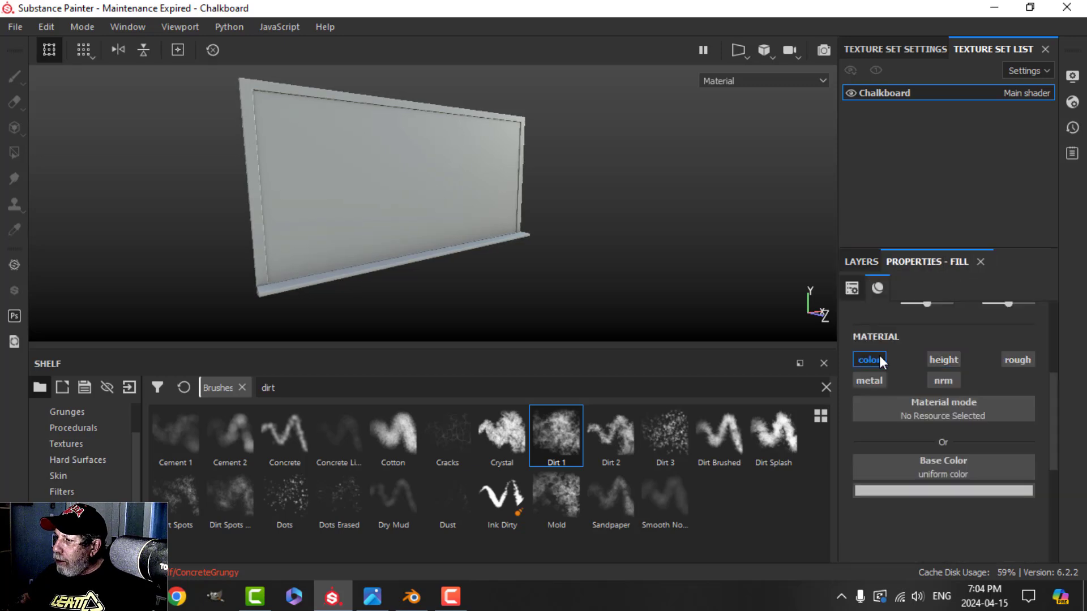
{"action": "left_click", "coordinate": [1017, 360]}
{"action": "scroll", "coordinate": [1027, 510], "scroll_direction": "down", "scroll_amount": 1}
{"action": "left_click", "coordinate": [1011, 523]}
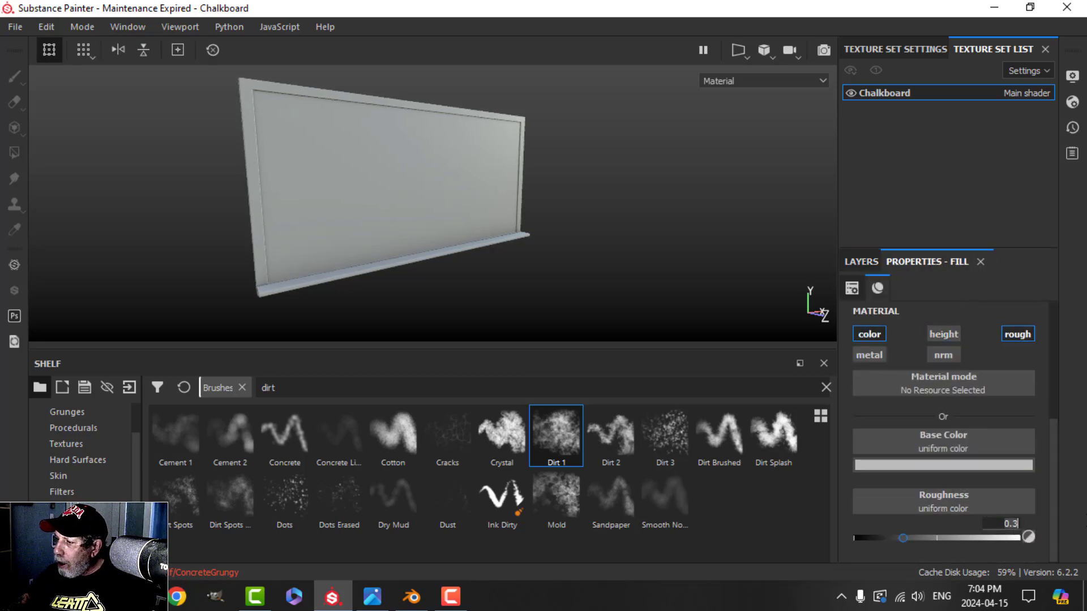
{"action": "type", "text": "0.75"}
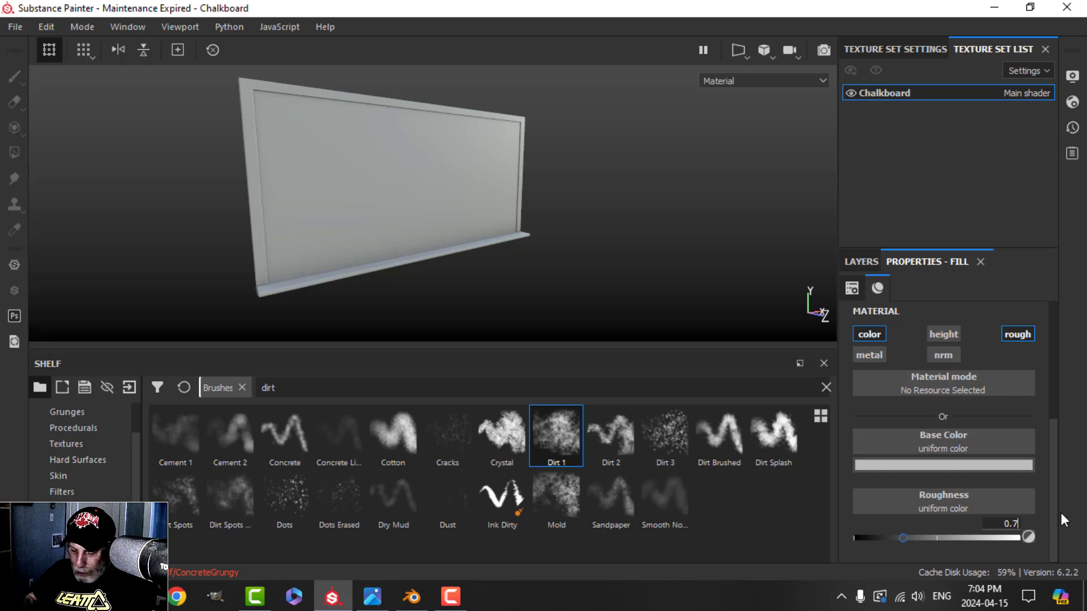
{"action": "key", "text": "Return"}
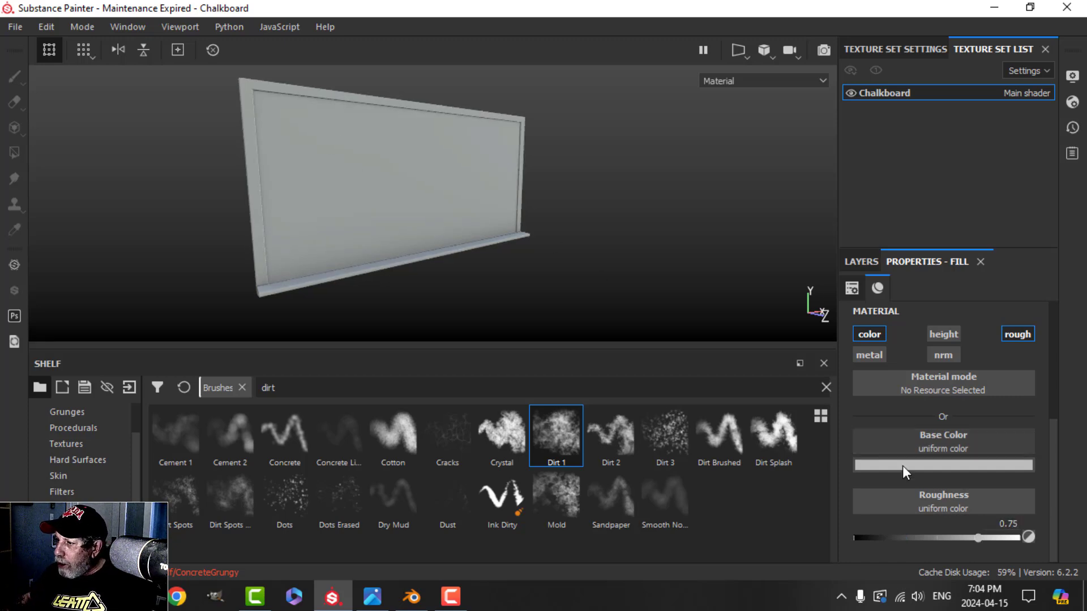
Set the fill's base colour to R 0.011, G 0.040, B 0.011
{"action": "left_click", "coordinate": [966, 463]}
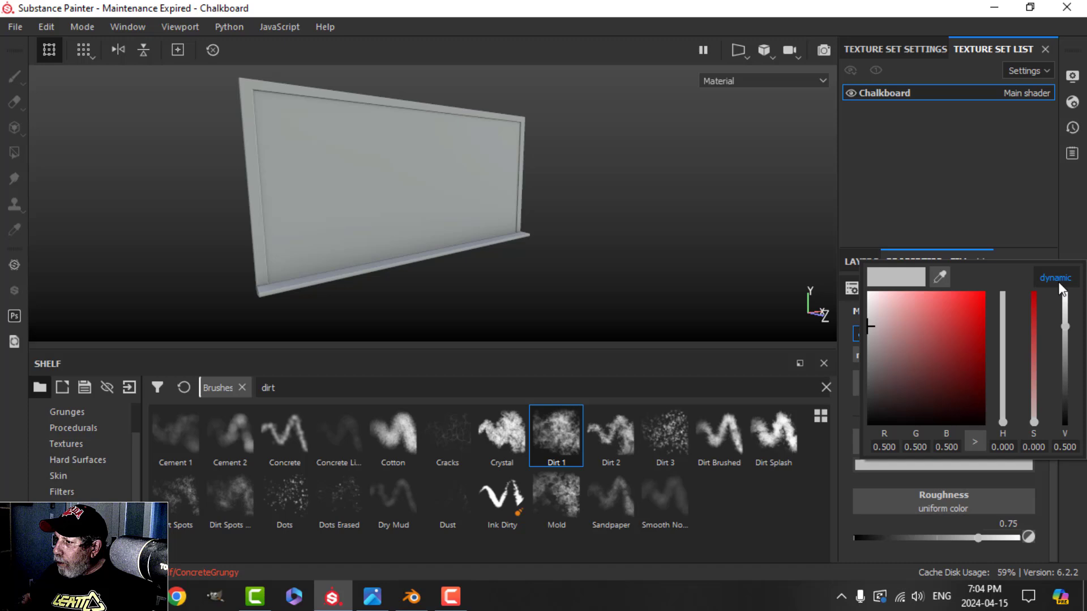
{"action": "left_click", "coordinate": [892, 450]}
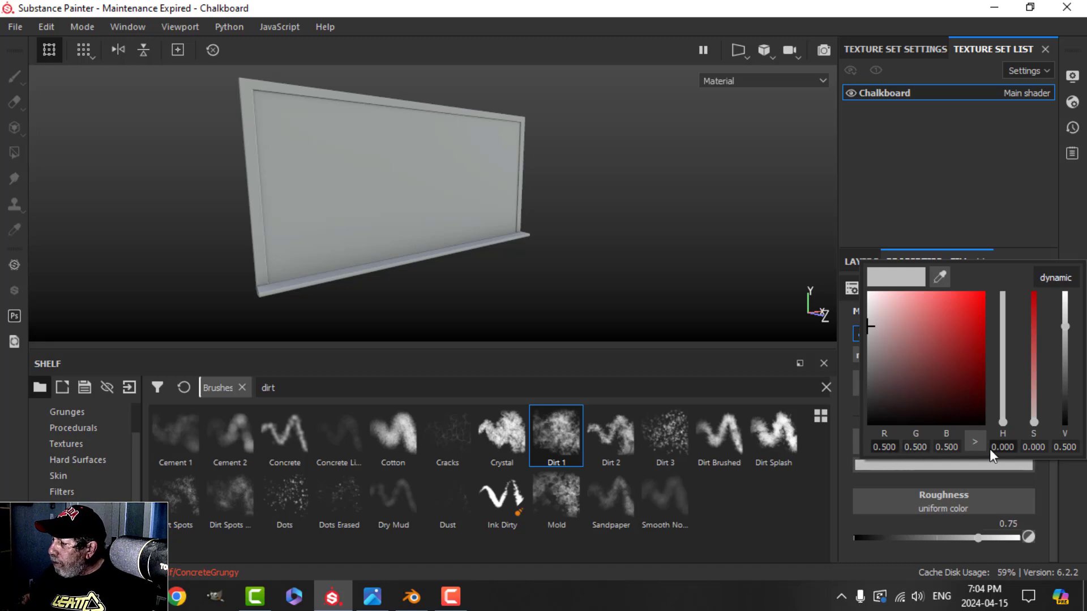
{"action": "key", "text": "BackSpace"}
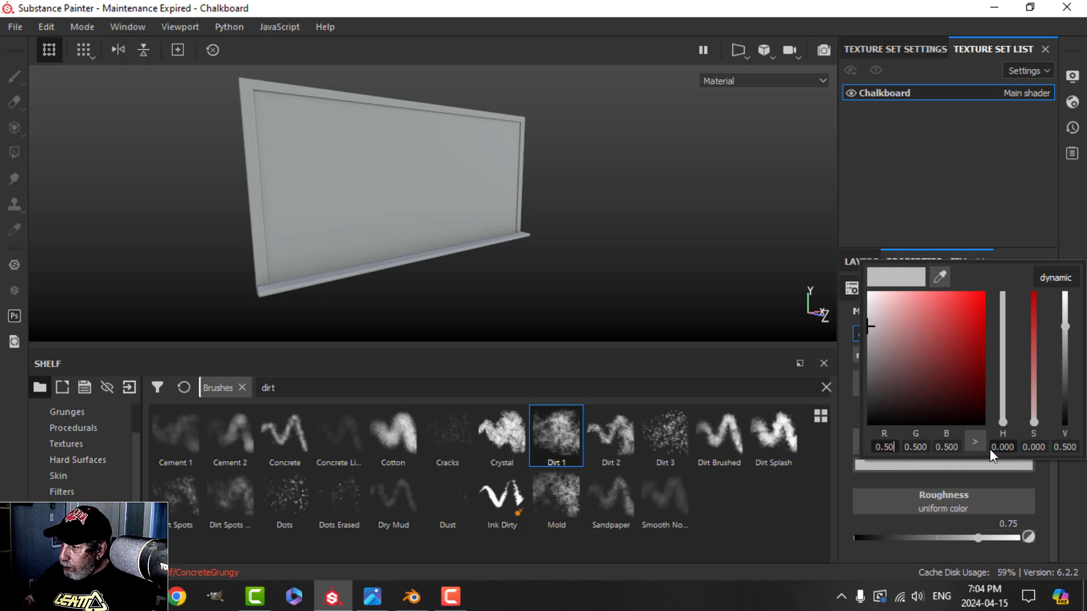
{"action": "key", "text": "BackSpace"}
{"action": "key", "text": "BackSpace"}
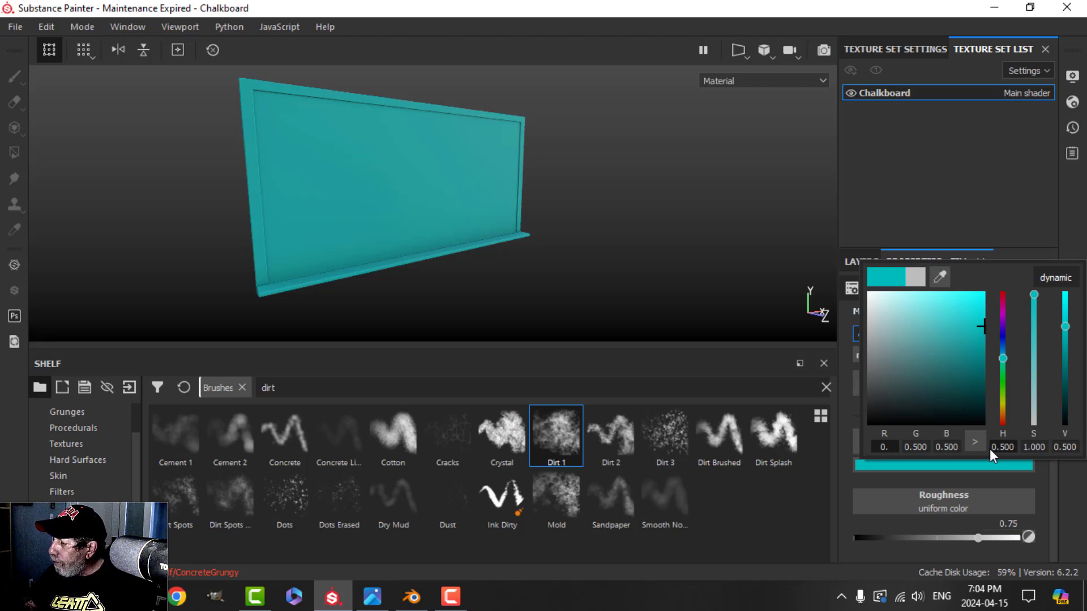
{"action": "type", "text": "011"}
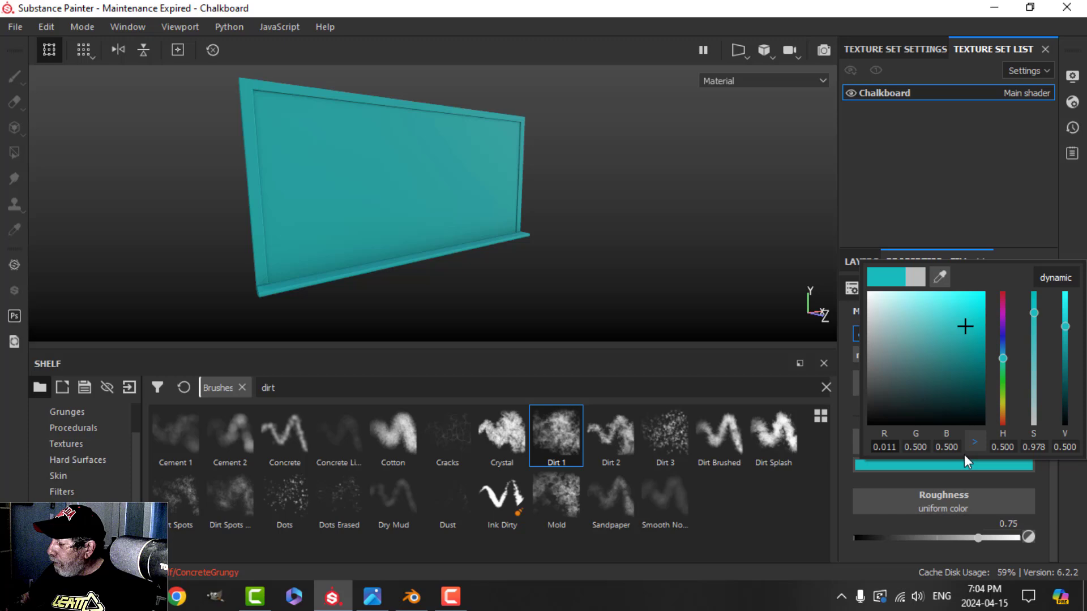
{"action": "left_click", "coordinate": [928, 446]}
{"action": "key", "text": "BackSpace"}
{"action": "key", "text": "BackSpace"}
{"action": "key", "text": "BackSpace"}
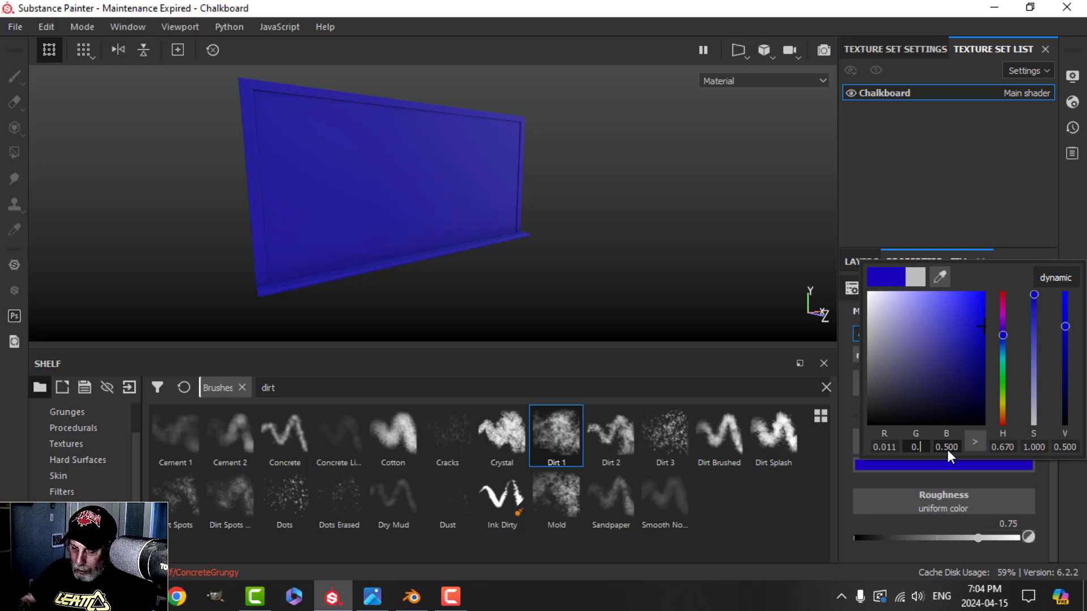
{"action": "type", "text": "04"}
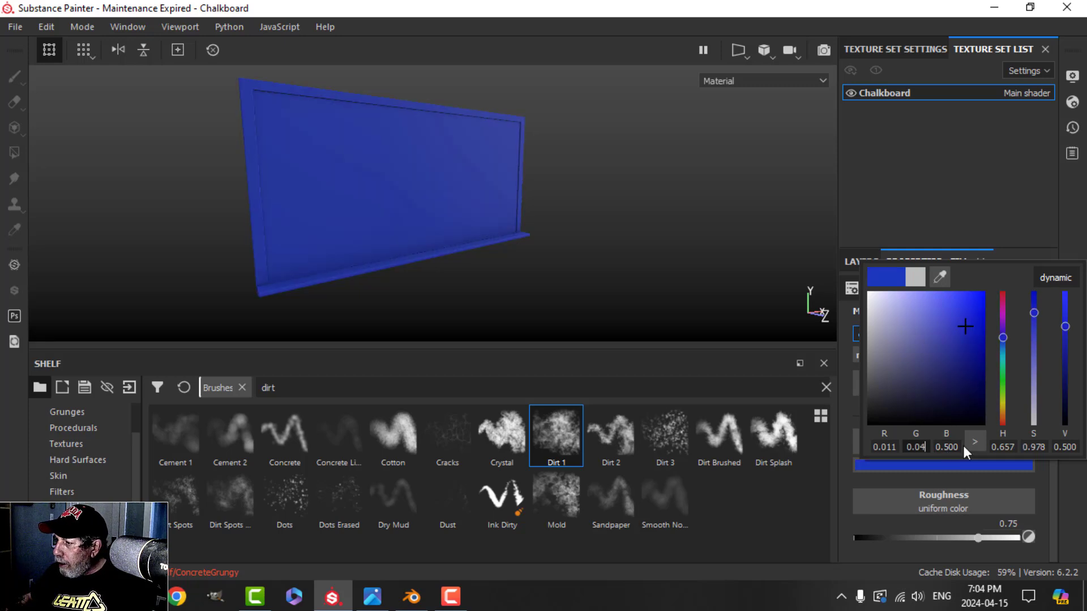
{"action": "left_click", "coordinate": [957, 446]}
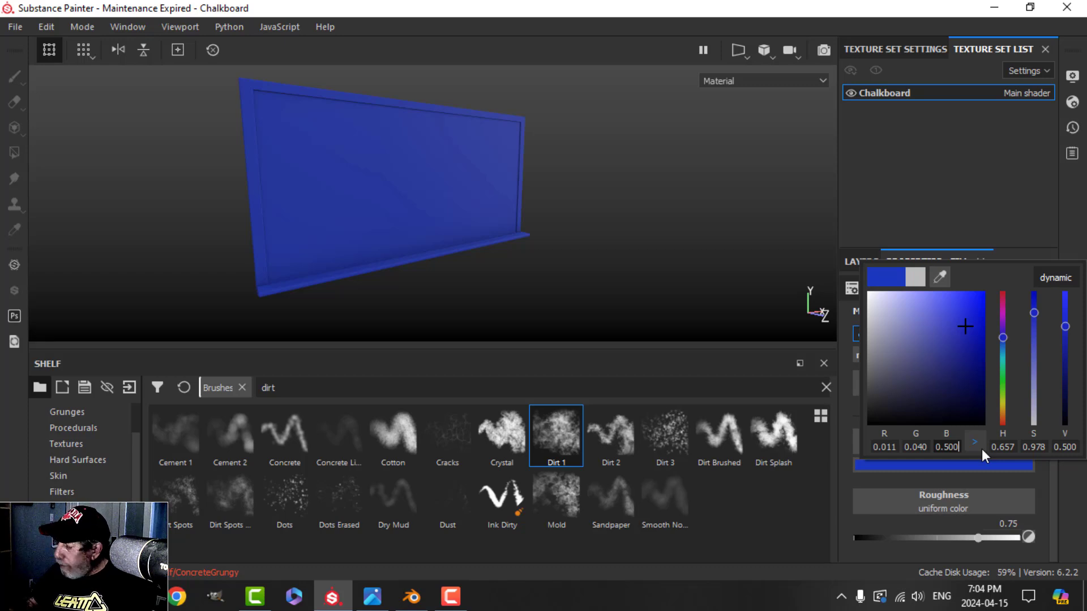
{"action": "key", "text": "BackSpace"}
{"action": "key", "text": "BackSpace"}
{"action": "key", "text": "BackSpace"}
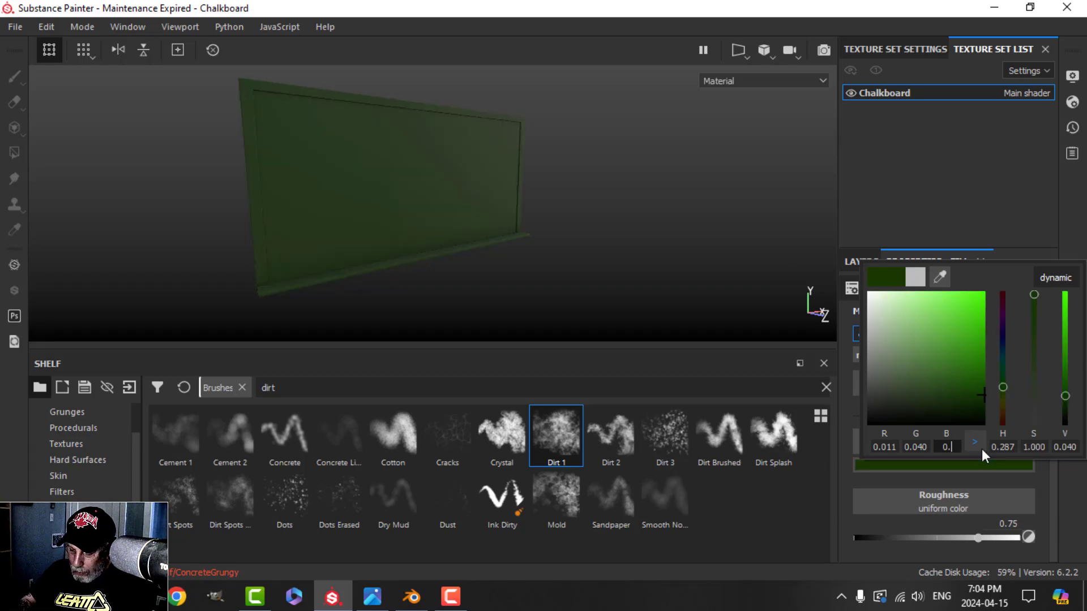
{"action": "type", "text": "011"}
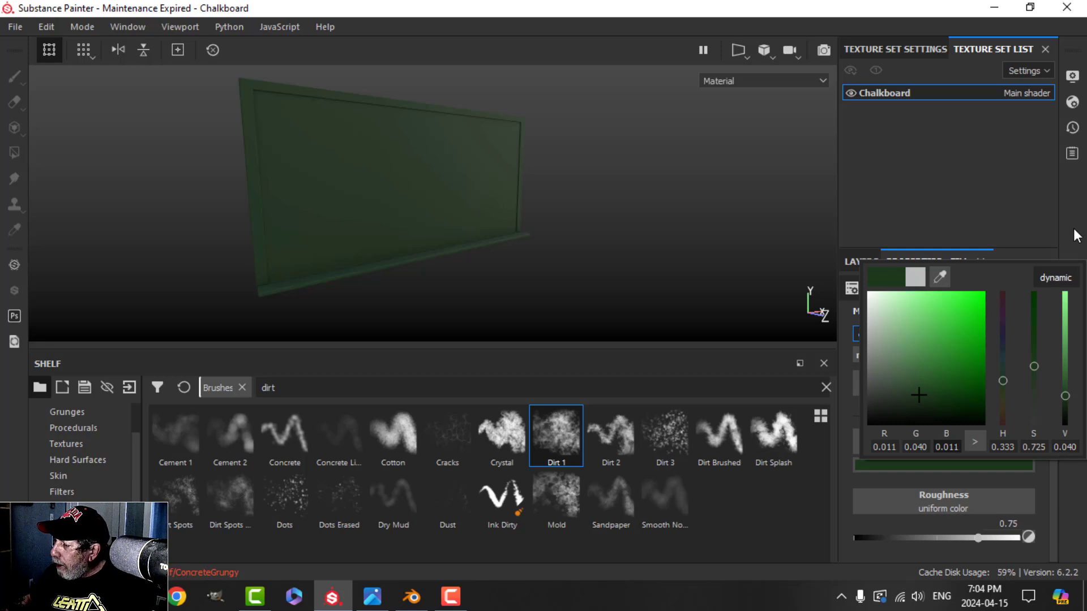
Add a new layer folder named CHALKBOARD
{"action": "mouse_move", "coordinate": [530, 255]}
{"action": "left_mouse_down", "text": "alt"}
{"action": "mouse_move", "coordinate": [524, 226]}
{"action": "mouse_move", "coordinate": [537, 245]}
{"action": "left_mouse_up", "text": "alt"}
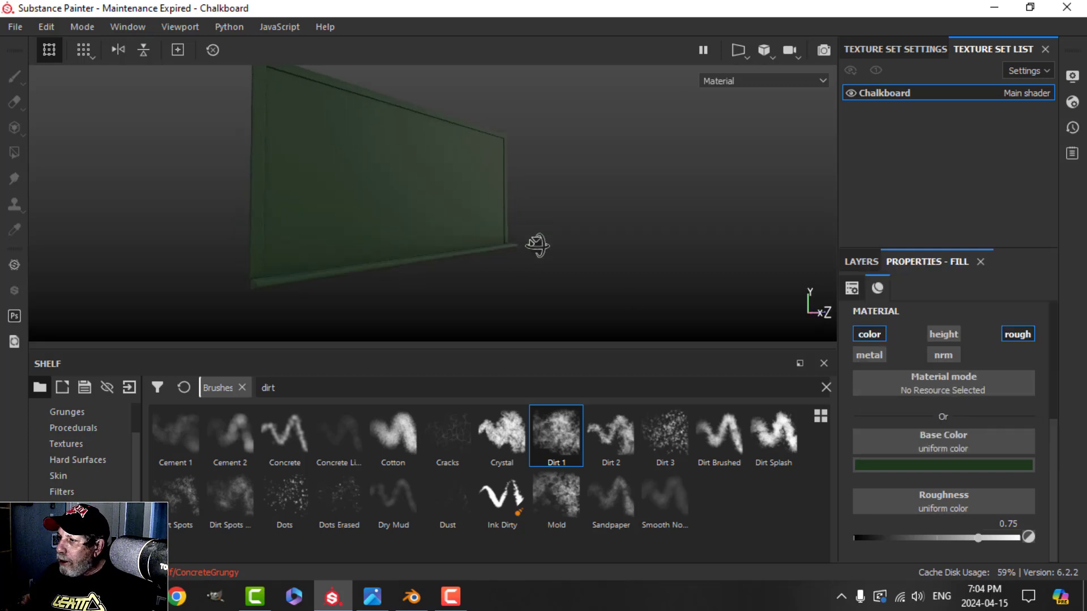
{"action": "left_click_drag", "start_coordinate": [626, 267], "coordinate": [596, 263], "text": "alt"}
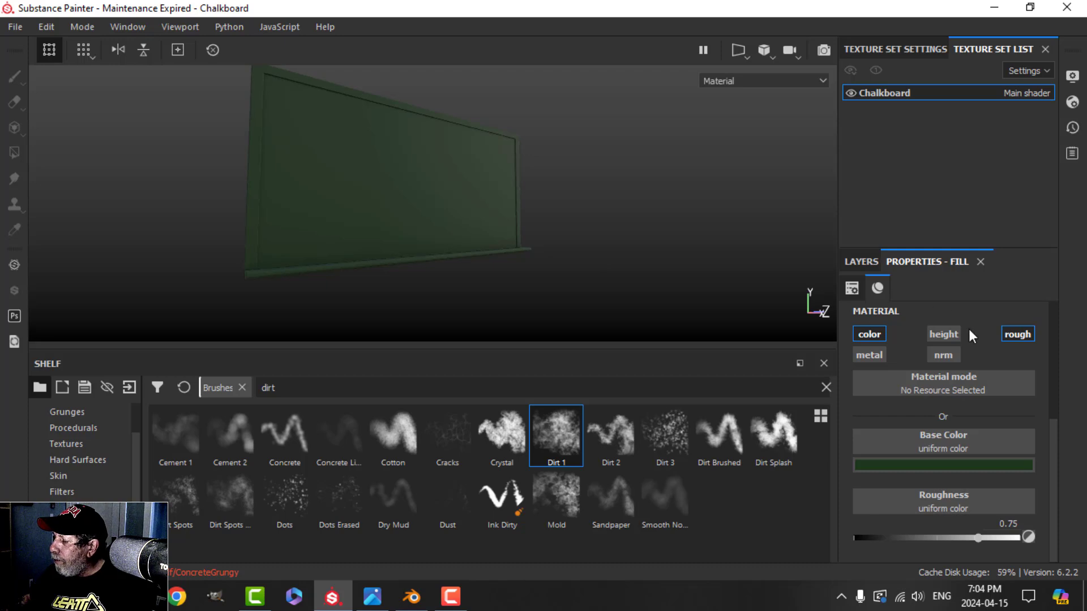
{"action": "left_click", "coordinate": [861, 262]}
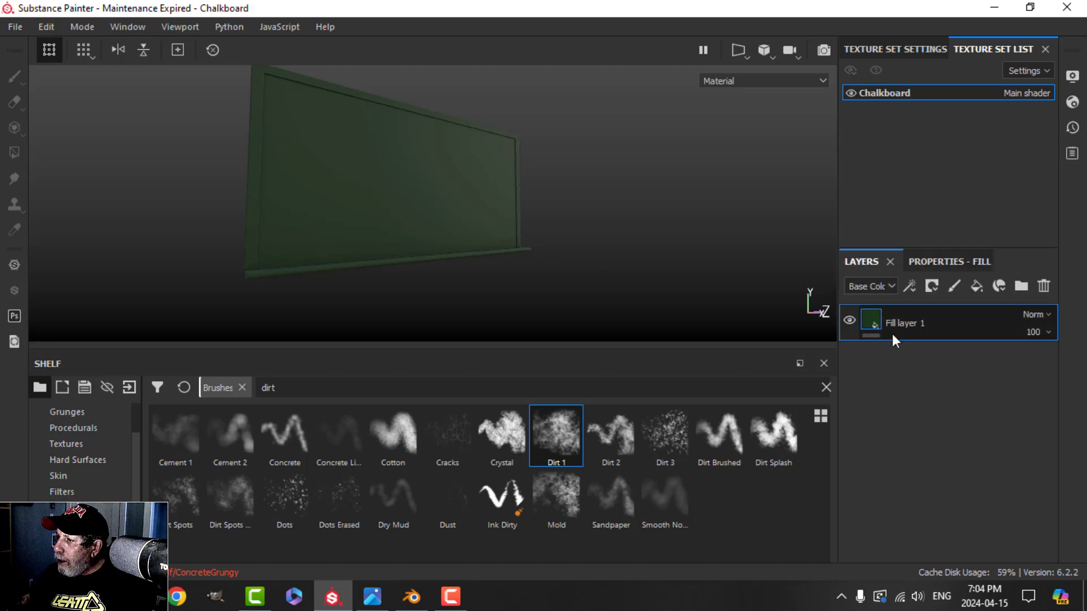
{"action": "left_click", "coordinate": [1022, 286]}
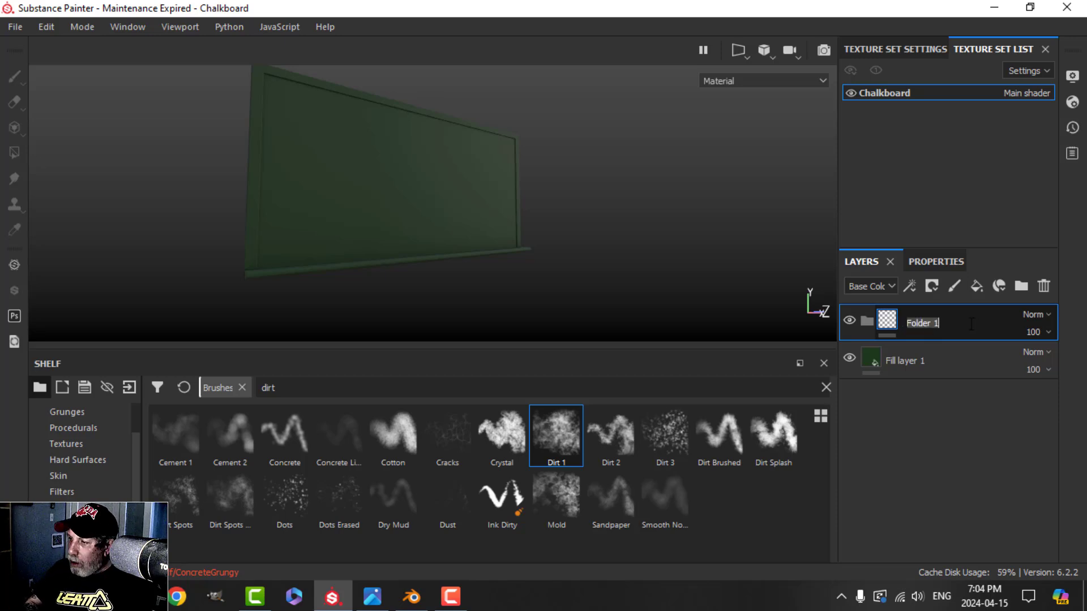
{"action": "key", "text": "Caps_Lock"}
{"action": "type", "text": "CHALB"}
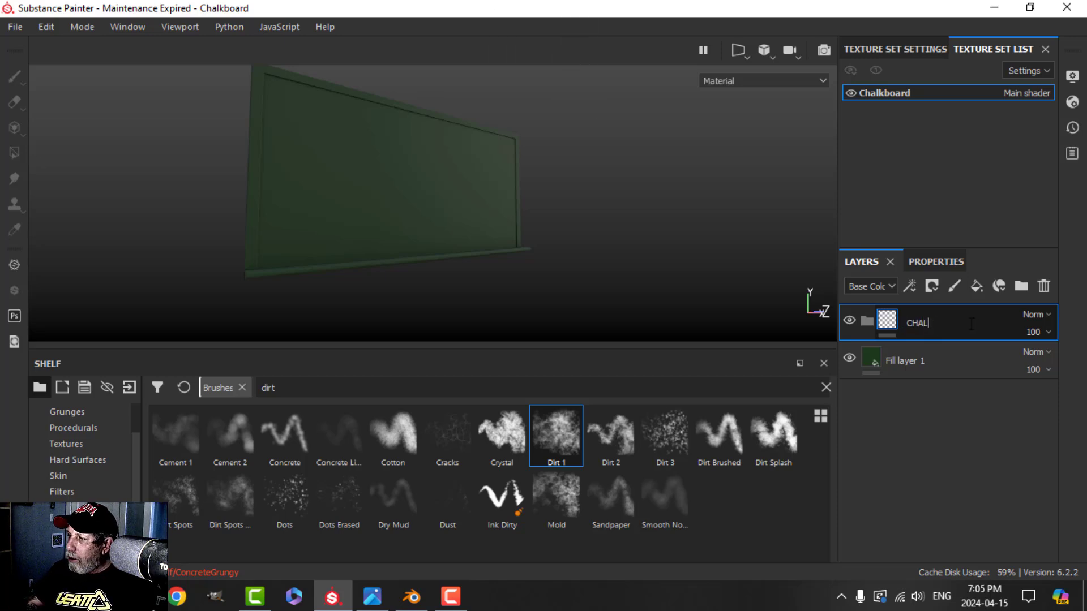
{"action": "key", "text": "Return"}
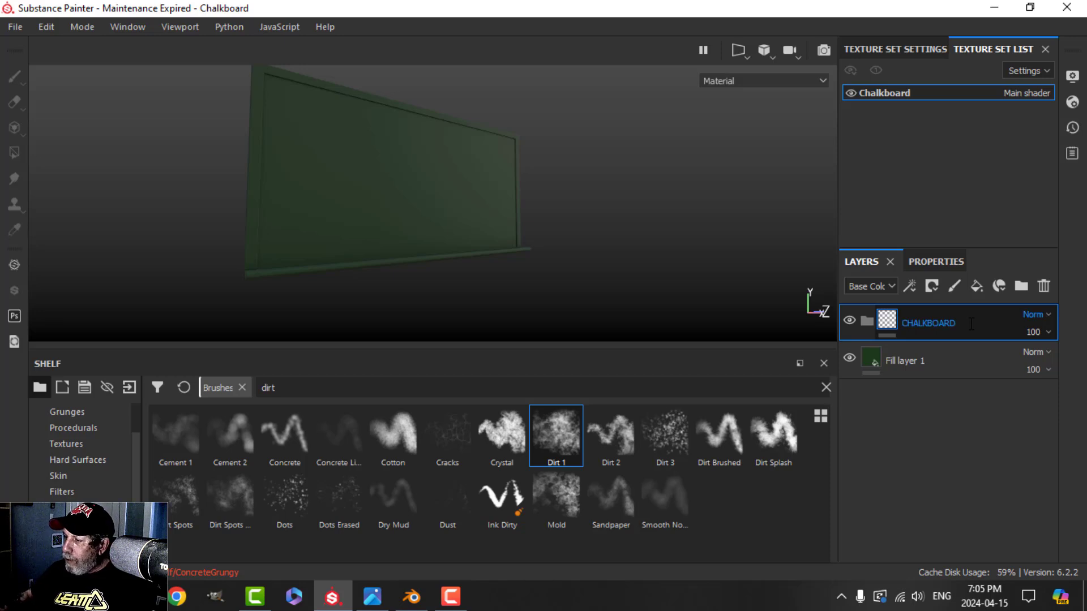
Give the CHALKBOARD folder a black mask
{"action": "left_click", "coordinate": [932, 286]}
{"action": "left_click", "coordinate": [942, 325]}
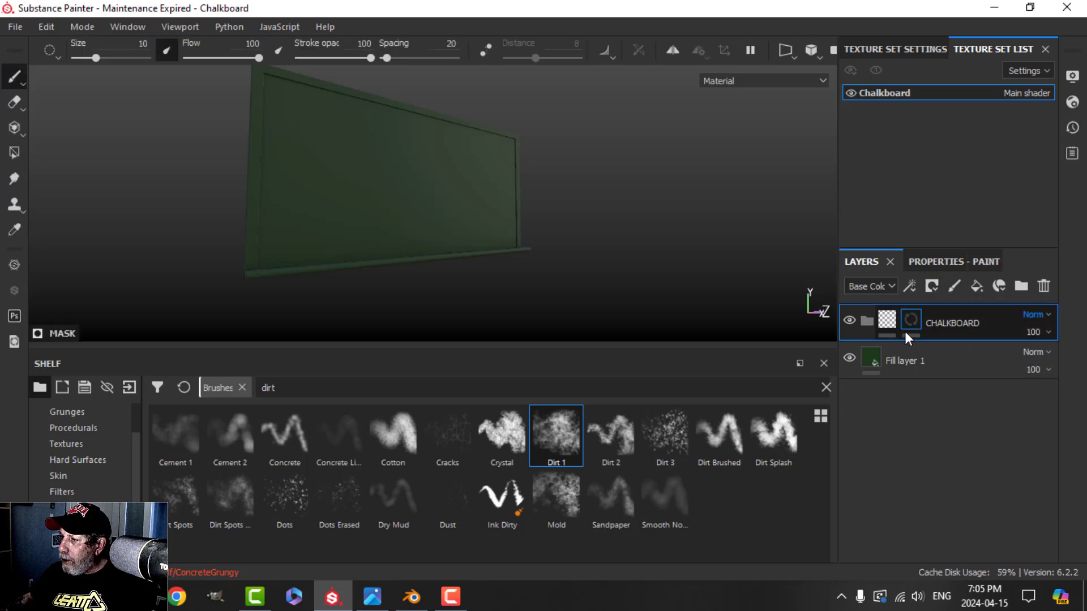
{"action": "key", "text": "4"}
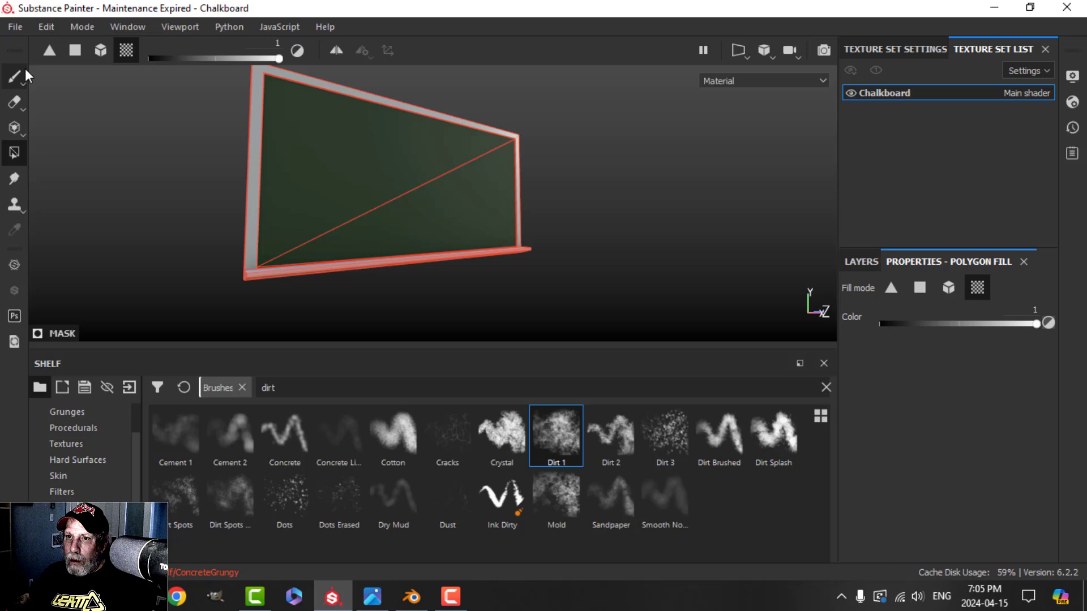
{"action": "left_click", "coordinate": [14, 76]}
{"action": "mouse_move", "coordinate": [493, 206]}
{"action": "left_mouse_down", "text": "alt"}
{"action": "mouse_move", "coordinate": [499, 231]}
{"action": "mouse_move", "coordinate": [555, 206]}
{"action": "mouse_move", "coordinate": [604, 216]}
{"action": "left_mouse_up", "text": "alt"}
{"action": "scroll", "coordinate": [519, 215], "scroll_direction": "up", "scroll_amount": 5}
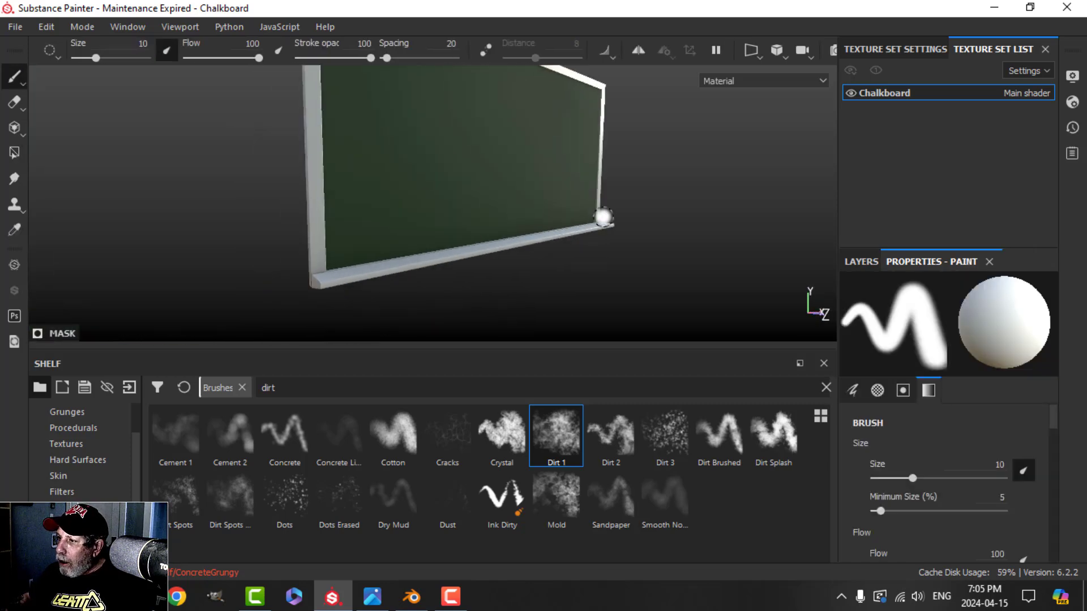
{"action": "left_click", "coordinate": [866, 262]}
Rename the green fill layer to Base
{"action": "left_click", "coordinate": [956, 368]}
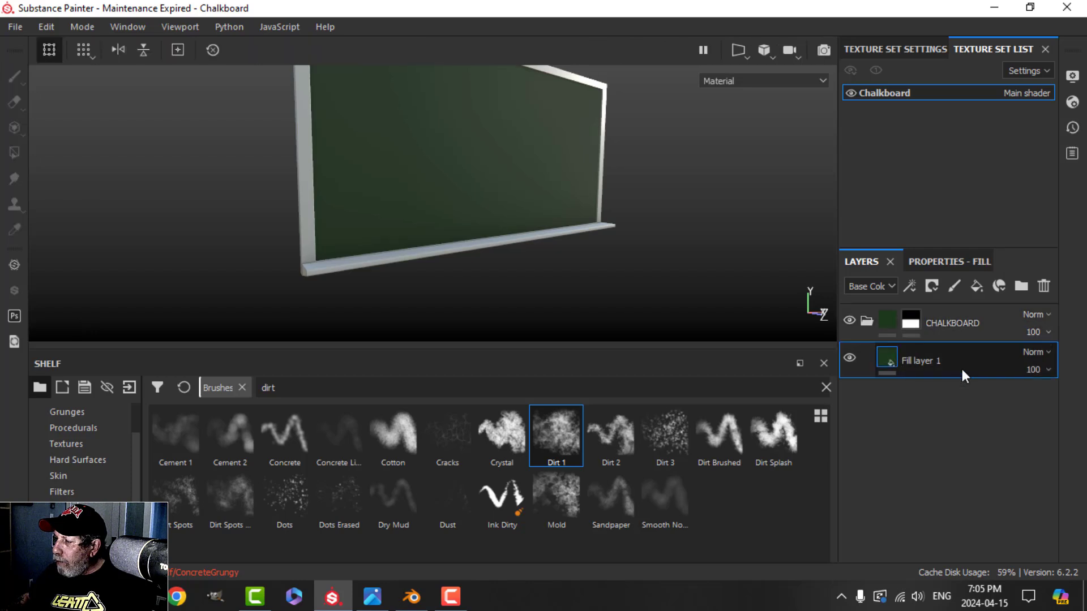
{"action": "double_click", "coordinate": [922, 363]}
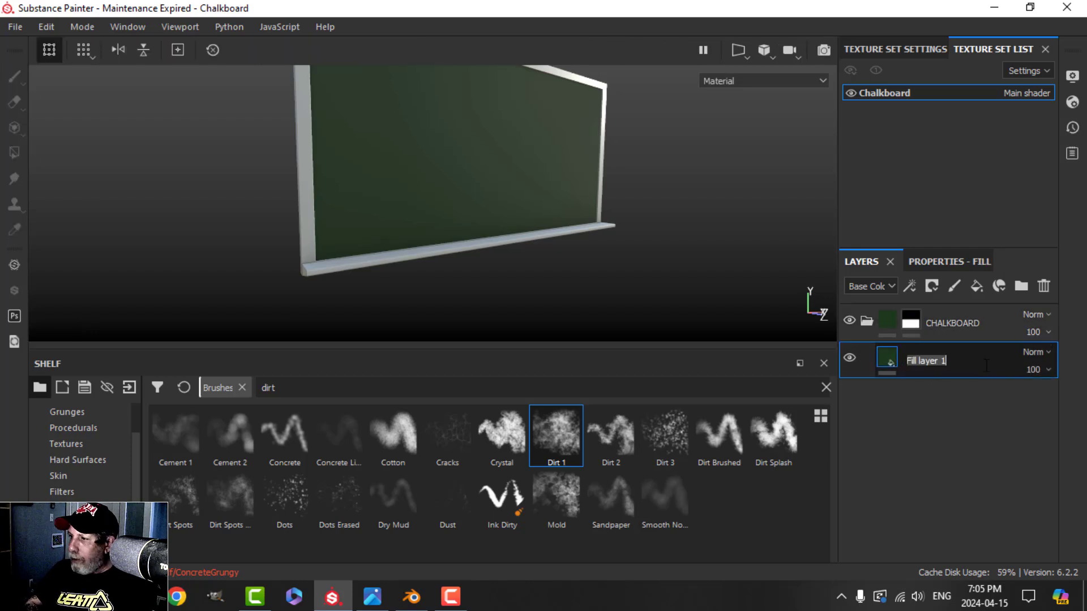
{"action": "type", "text": "b"}
{"action": "key", "text": "BackSpace"}
{"action": "key", "text": "BackSpace"}
{"action": "key", "text": "Caps_Lock"}
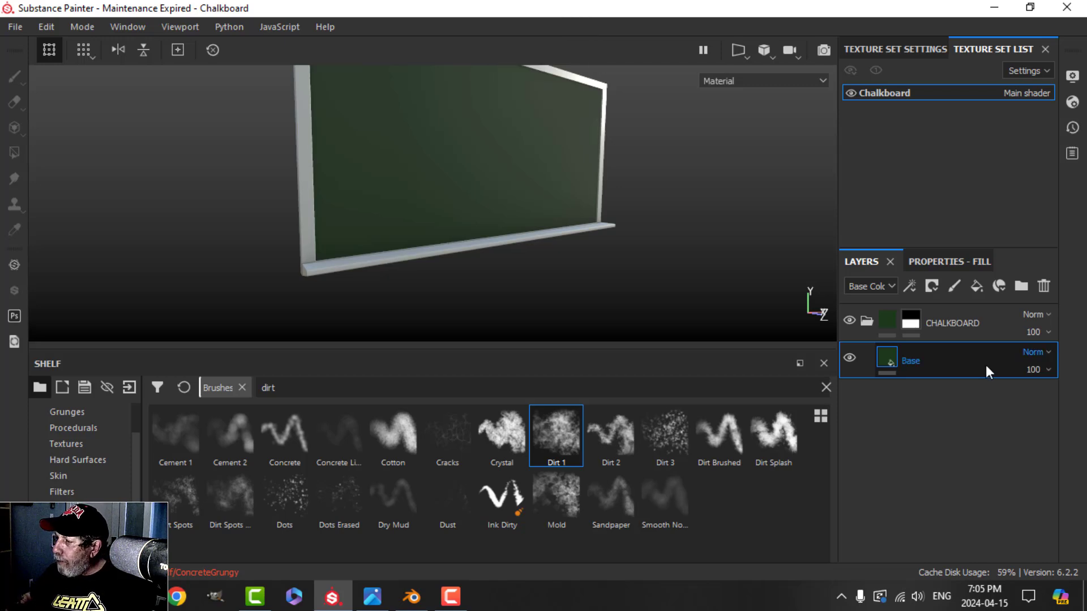
{"action": "key", "text": "Return"}
Add a fill layer named Grain and toggle its channels so the board stays green
{"action": "left_click", "coordinate": [975, 288]}
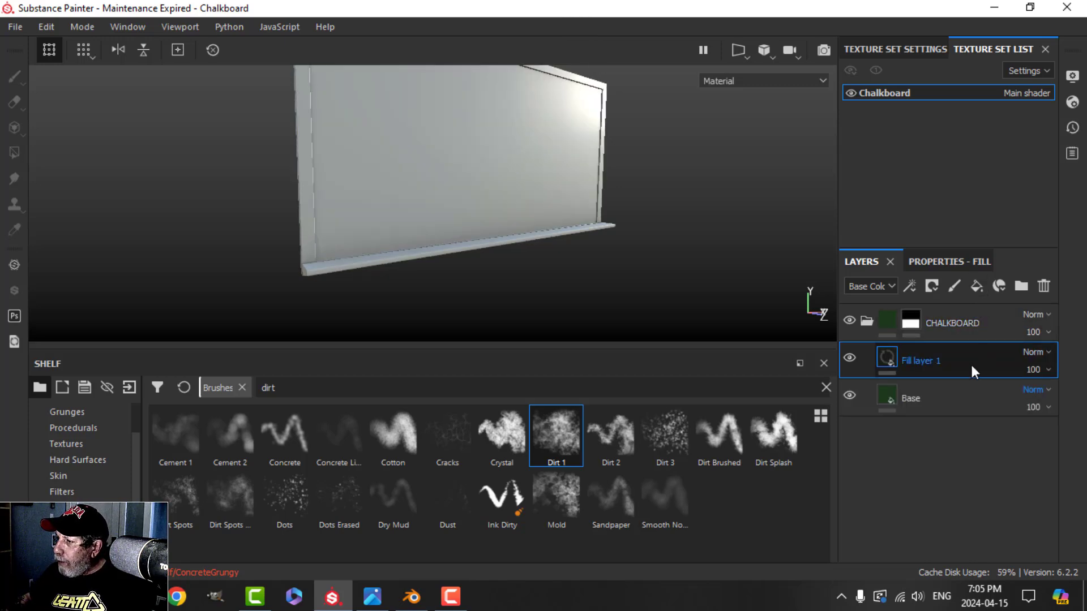
{"action": "double_click", "coordinate": [917, 361]}
{"action": "type", "text": "Grain"}
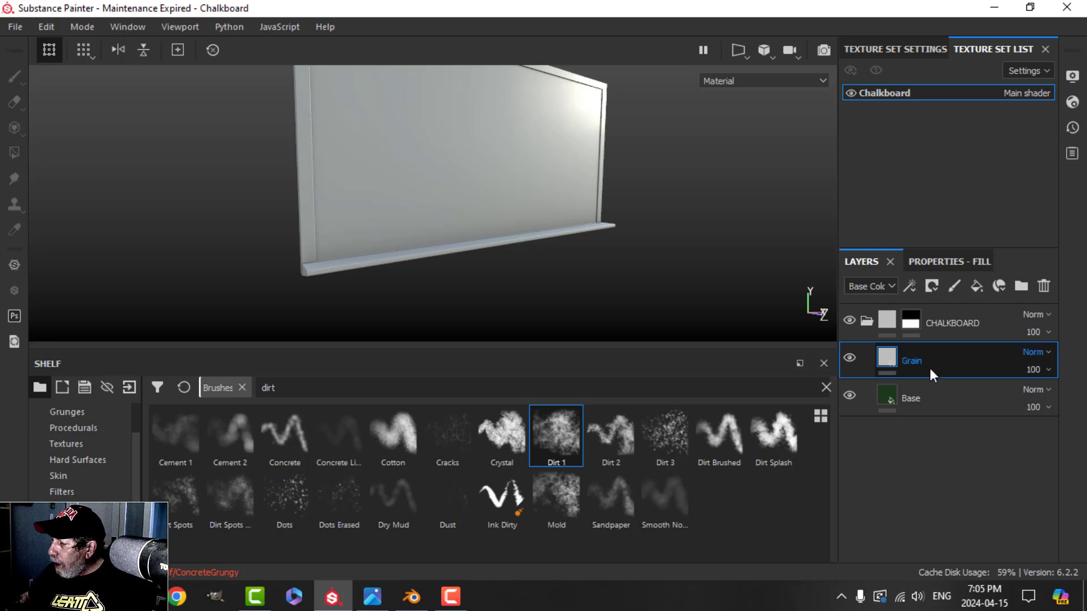
{"action": "key", "text": "Return"}
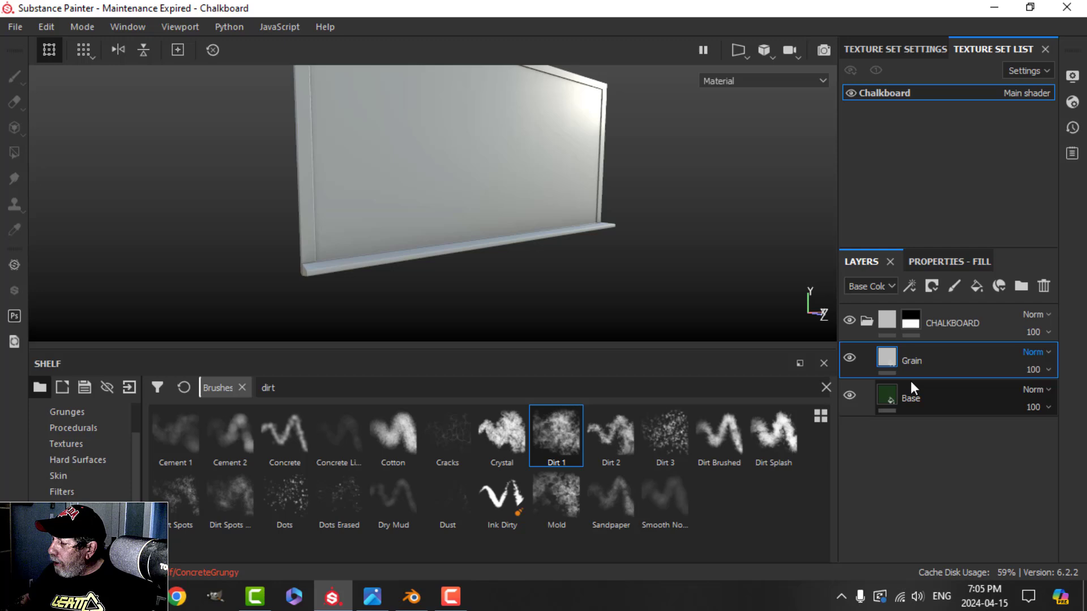
{"action": "left_click", "coordinate": [931, 260]}
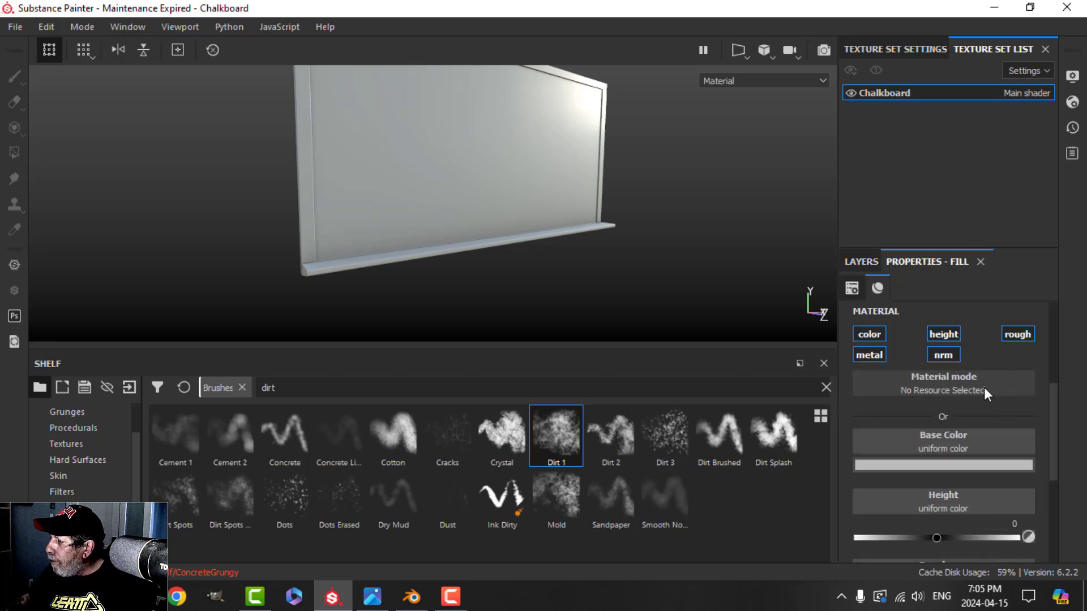
{"action": "left_click", "coordinate": [944, 356]}
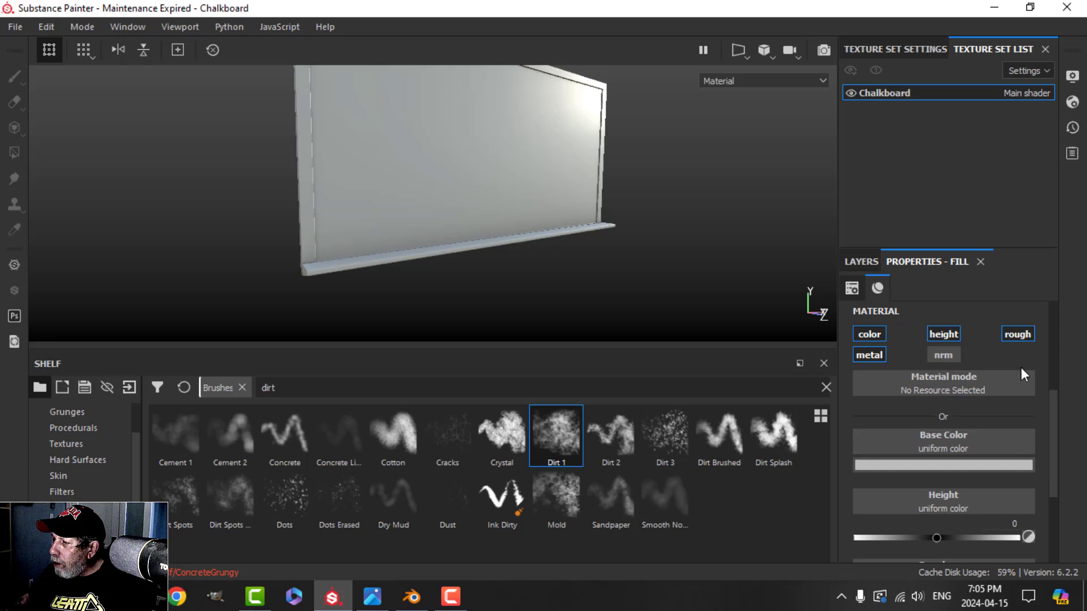
{"action": "left_click", "coordinate": [939, 354]}
Add a MatFinish Grainy filter to the Grain layer with its roughness channel turned off
{"action": "left_click", "coordinate": [866, 261]}
{"action": "left_click", "coordinate": [895, 358]}
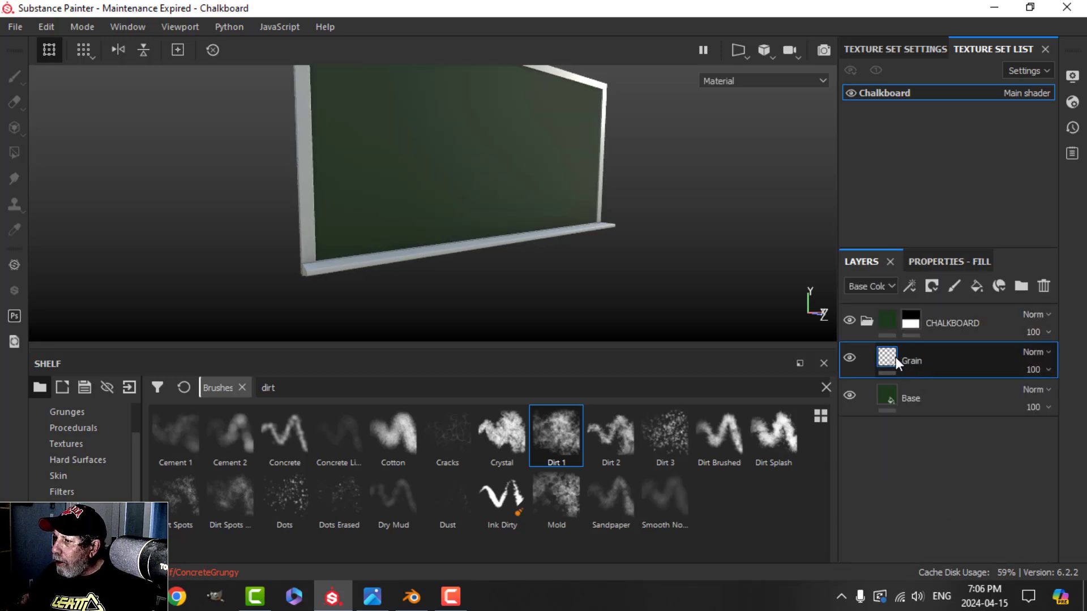
{"action": "left_click", "coordinate": [906, 285]}
{"action": "left_click", "coordinate": [946, 398]}
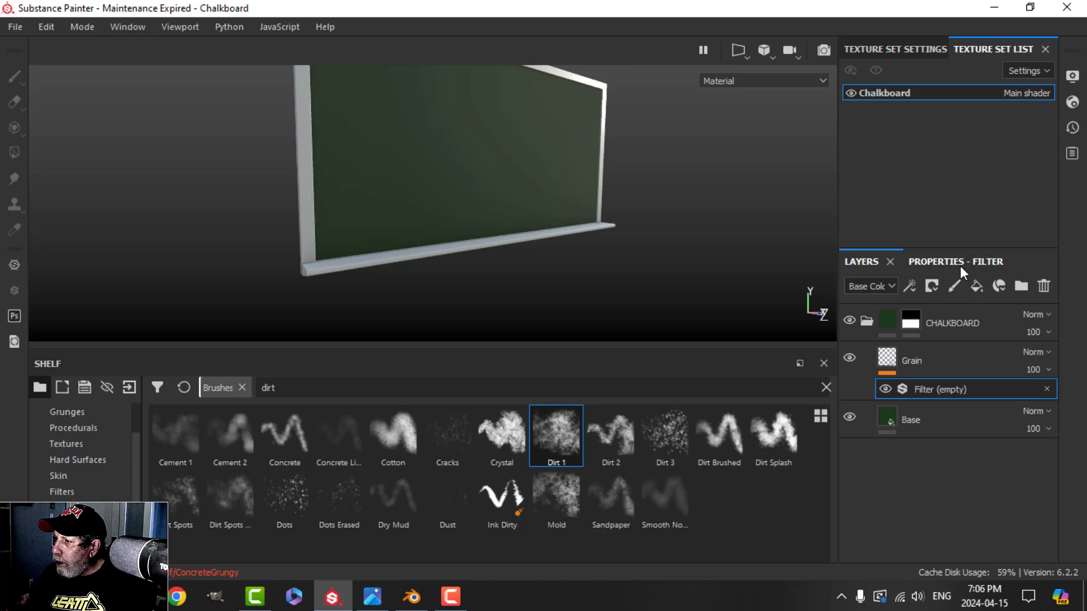
{"action": "left_click", "coordinate": [960, 265]}
{"action": "left_click", "coordinate": [965, 337]}
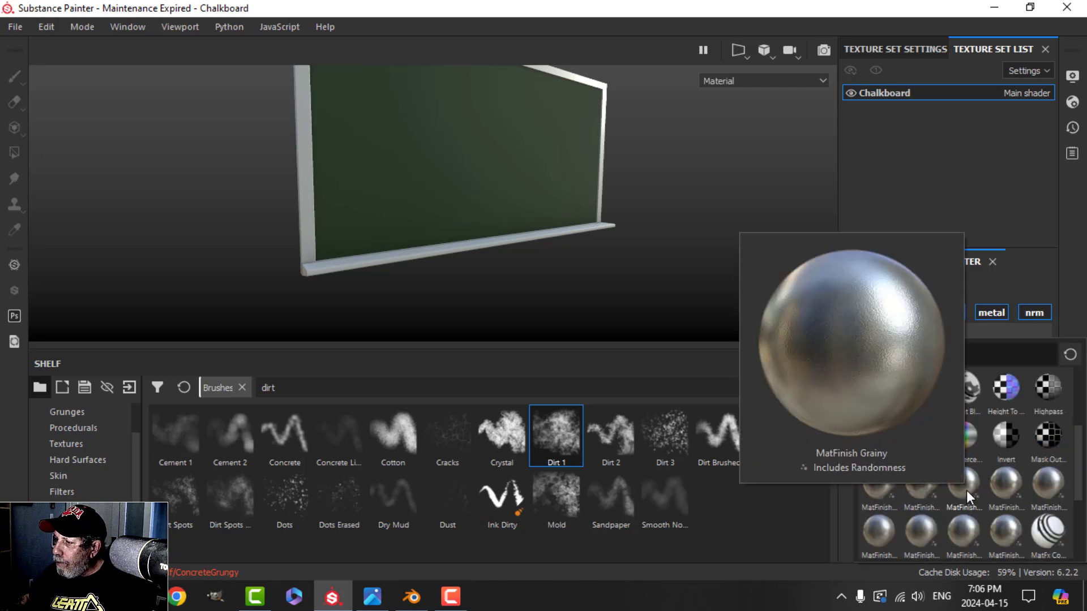
{"action": "left_click", "coordinate": [962, 488]}
{"action": "left_click_drag", "start_coordinate": [493, 217], "coordinate": [614, 255], "text": "alt"}
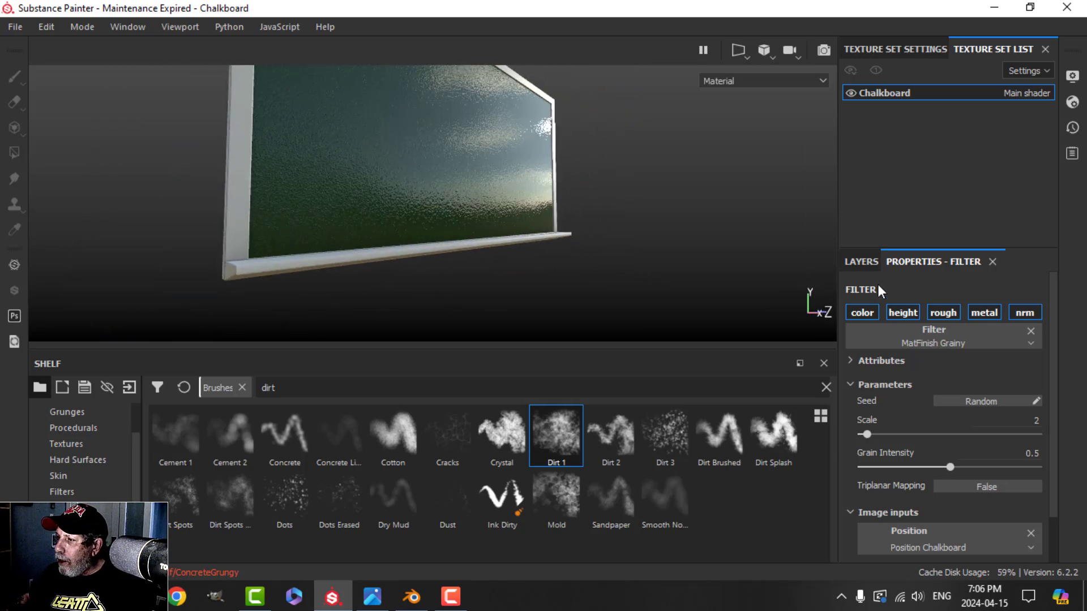
{"action": "left_click", "coordinate": [946, 311]}
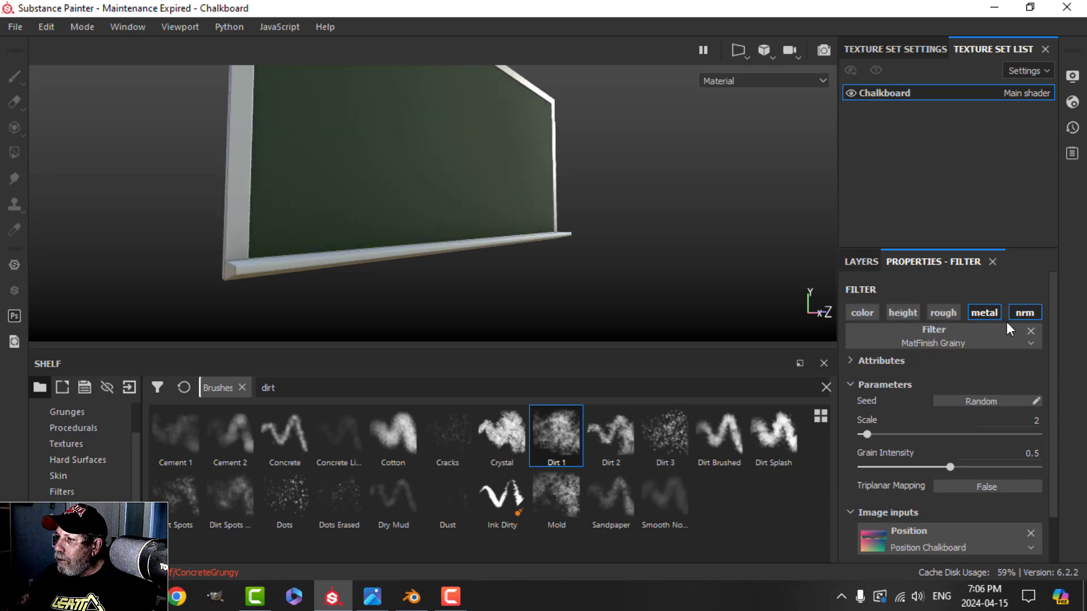
{"action": "left_click", "coordinate": [861, 261]}
{"action": "left_click_drag", "start_coordinate": [820, 254], "coordinate": [513, 228], "text": "alt"}
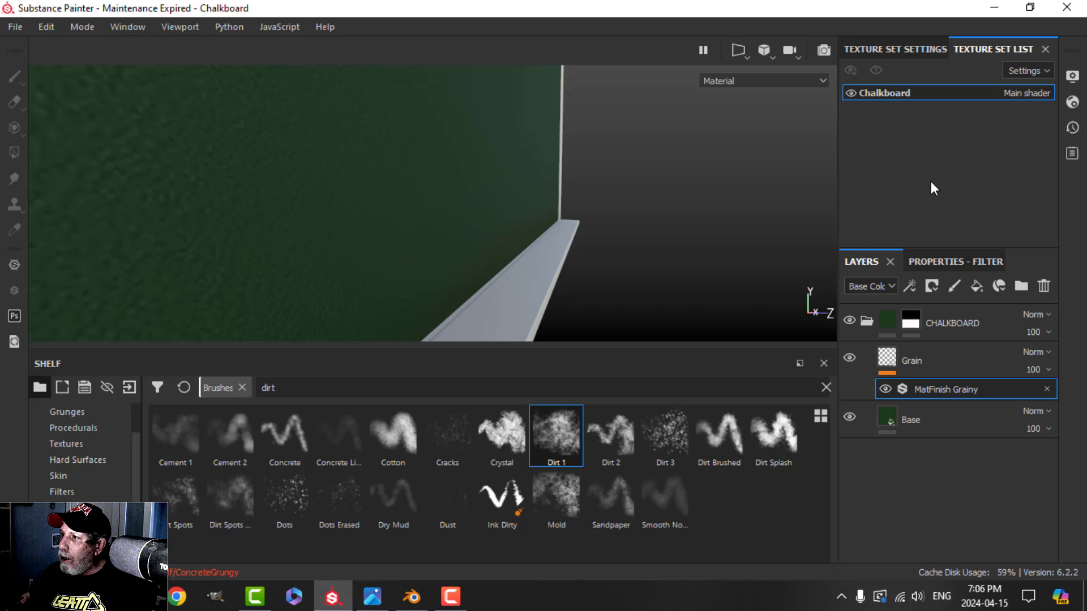
Set the texture set resolution to 2048
{"action": "left_click", "coordinate": [917, 50]}
{"action": "left_click", "coordinate": [939, 209]}
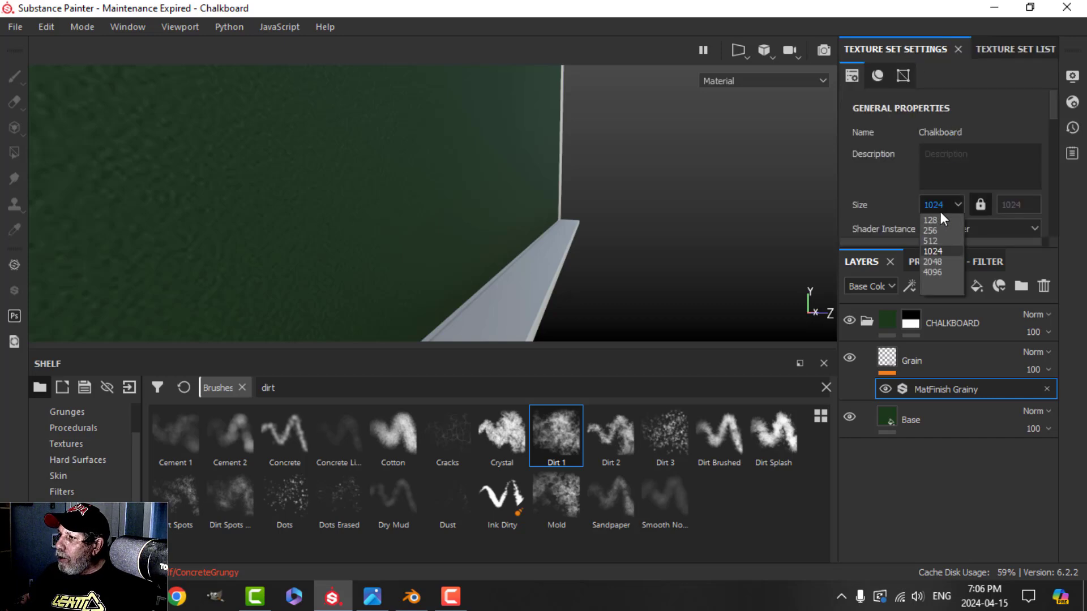
{"action": "left_click", "coordinate": [944, 262]}
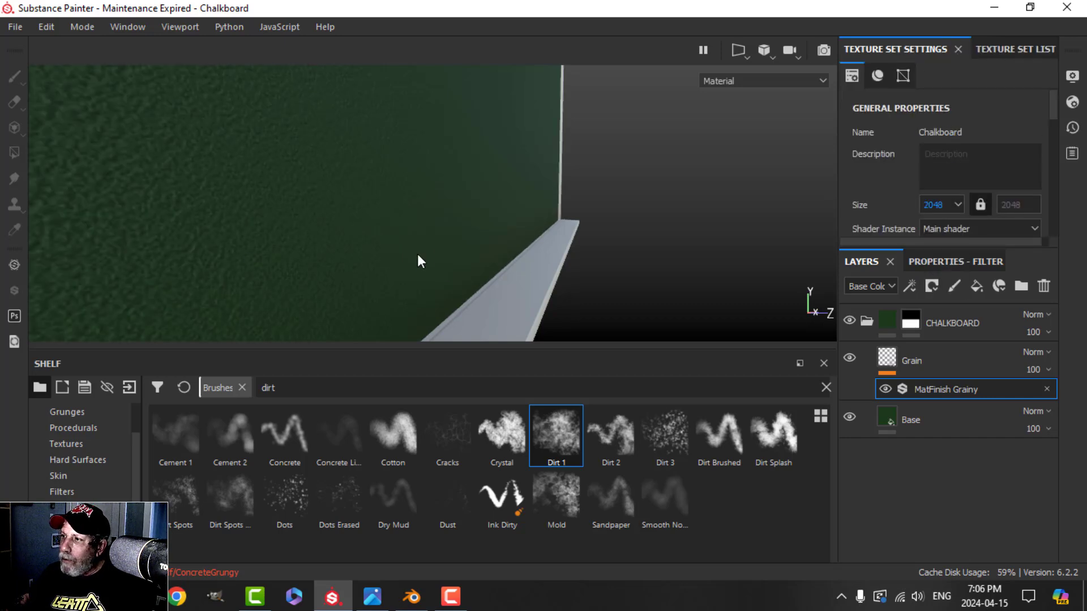
{"action": "mouse_move", "coordinate": [417, 255]}
{"action": "left_mouse_down", "text": "alt"}
{"action": "mouse_move", "coordinate": [380, 240]}
{"action": "mouse_move", "coordinate": [433, 257]}
{"action": "left_mouse_up", "text": "alt"}
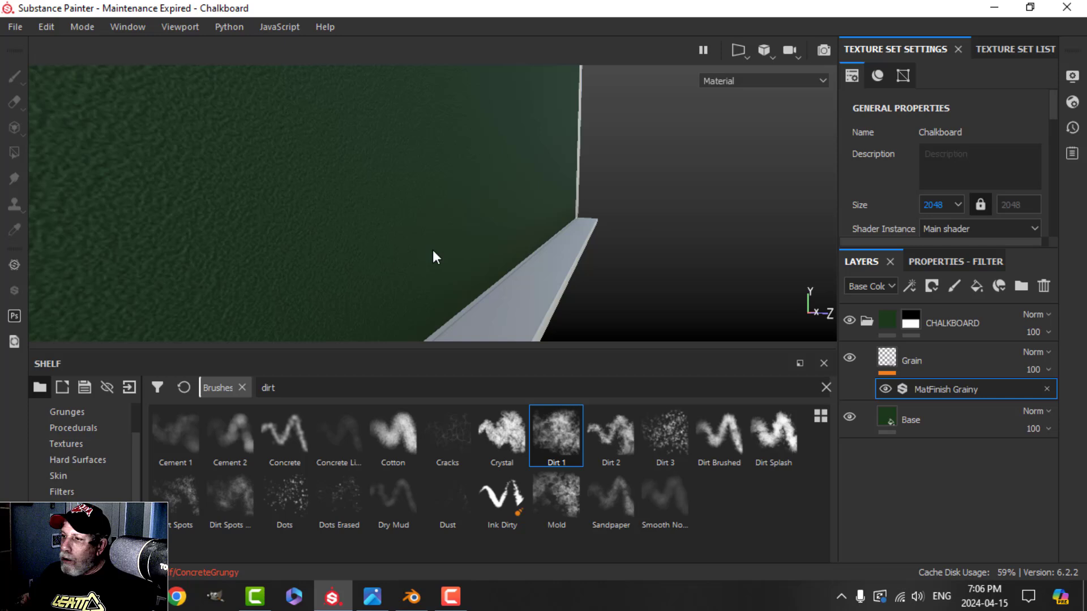
Set the MatFinish Grainy scale to 12 and grain intensity to 0.4
{"action": "left_click", "coordinate": [943, 261]}
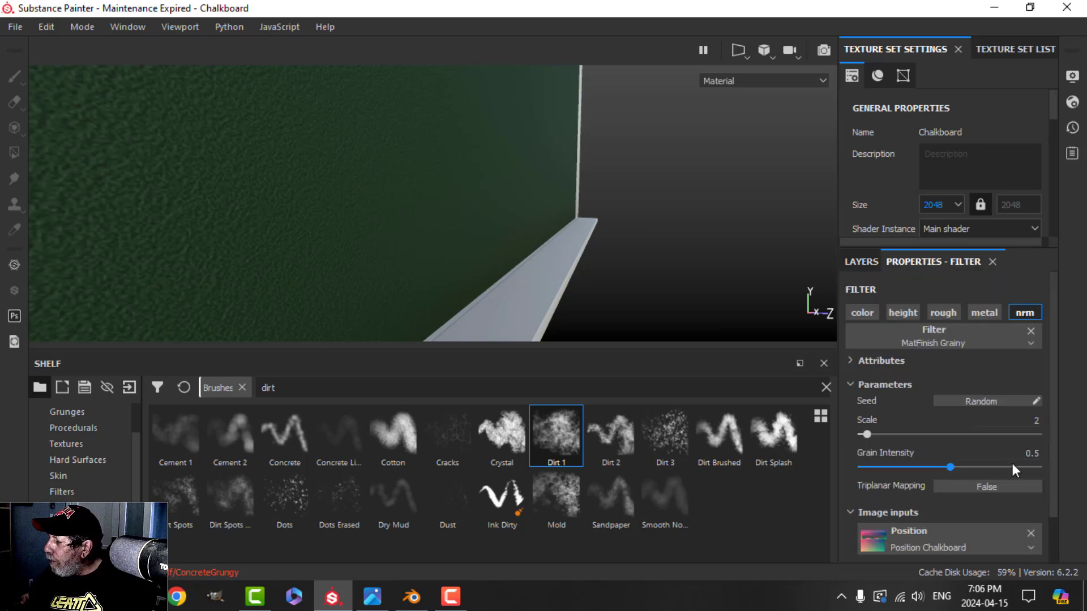
{"action": "left_click", "coordinate": [1035, 420]}
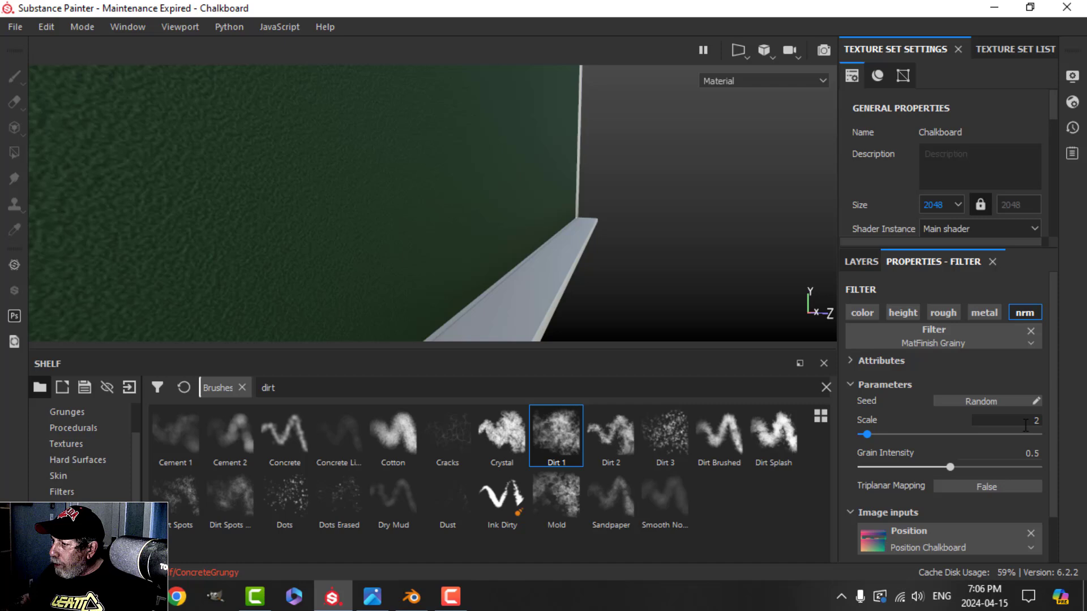
{"action": "type", "text": "1"}
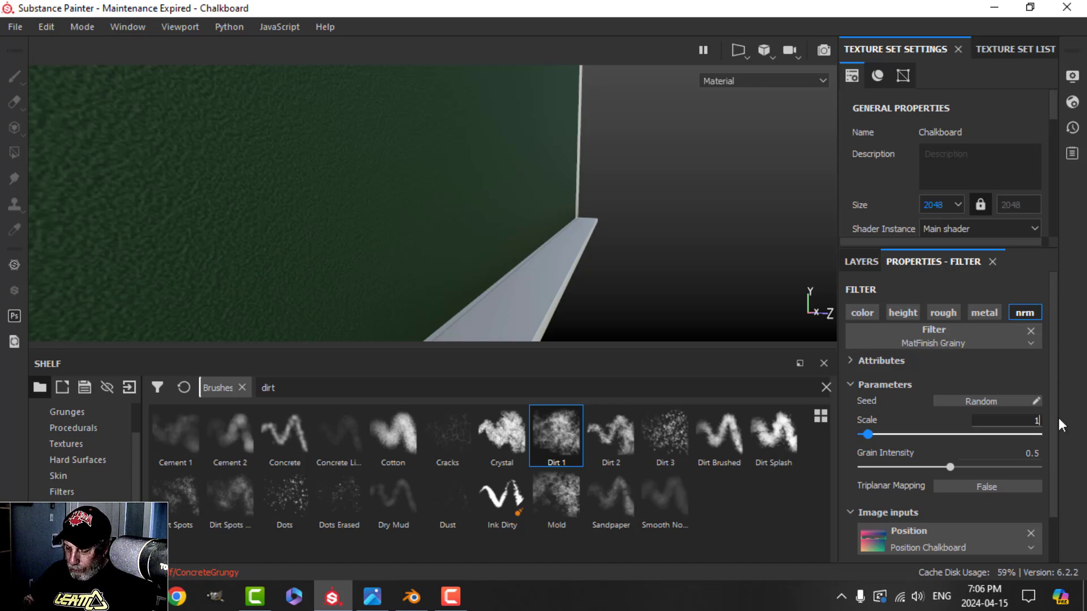
{"action": "type", "text": "2"}
{"action": "key", "text": "Return"}
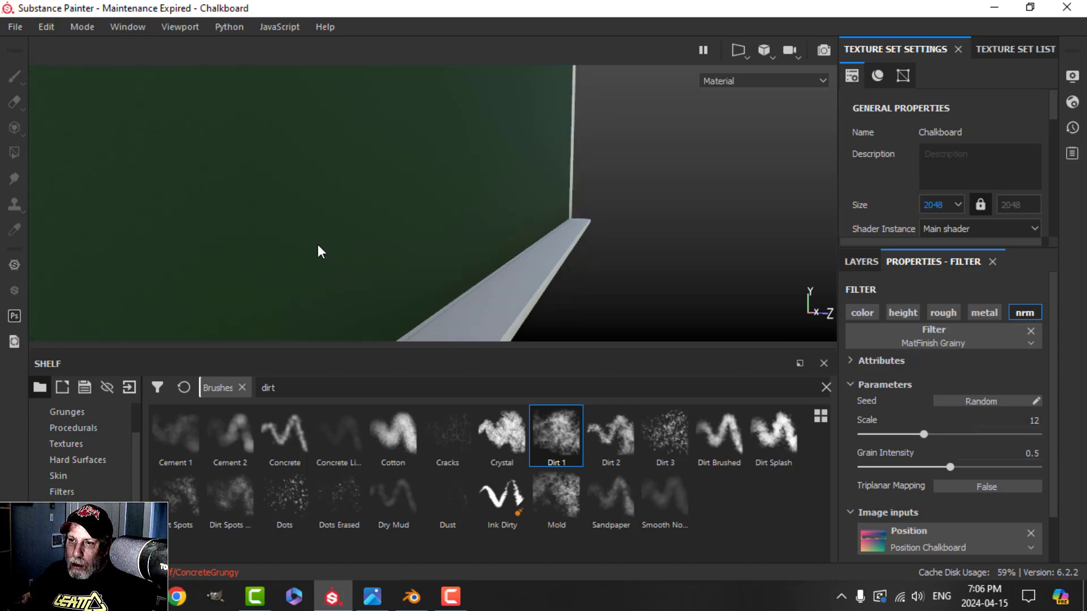
{"action": "right_click_drag", "start_coordinate": [318, 243], "coordinate": [340, 234], "text": "shift"}
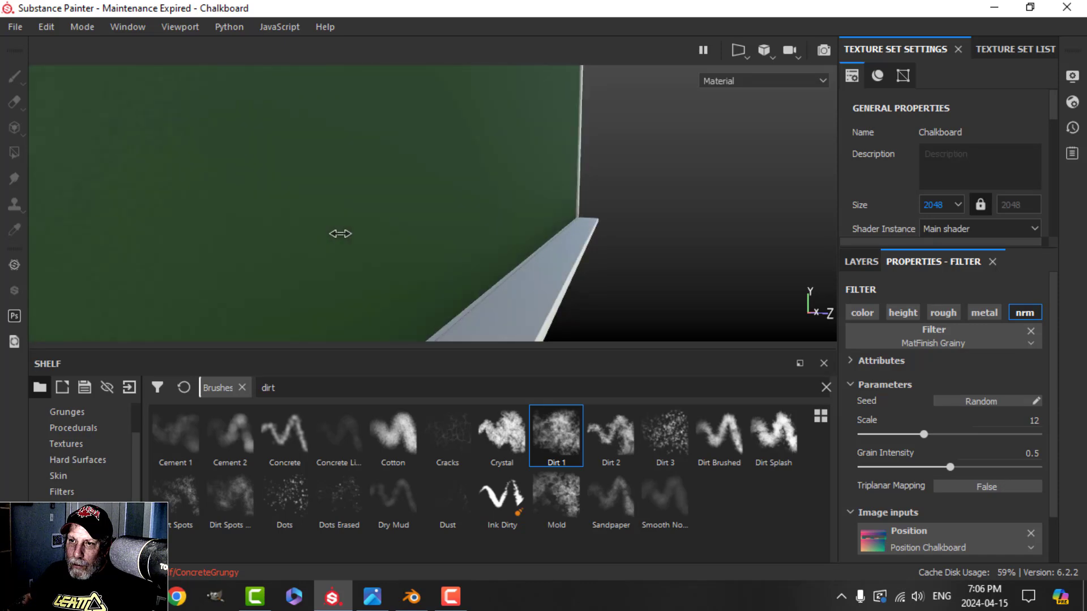
{"action": "left_click", "coordinate": [1031, 453]}
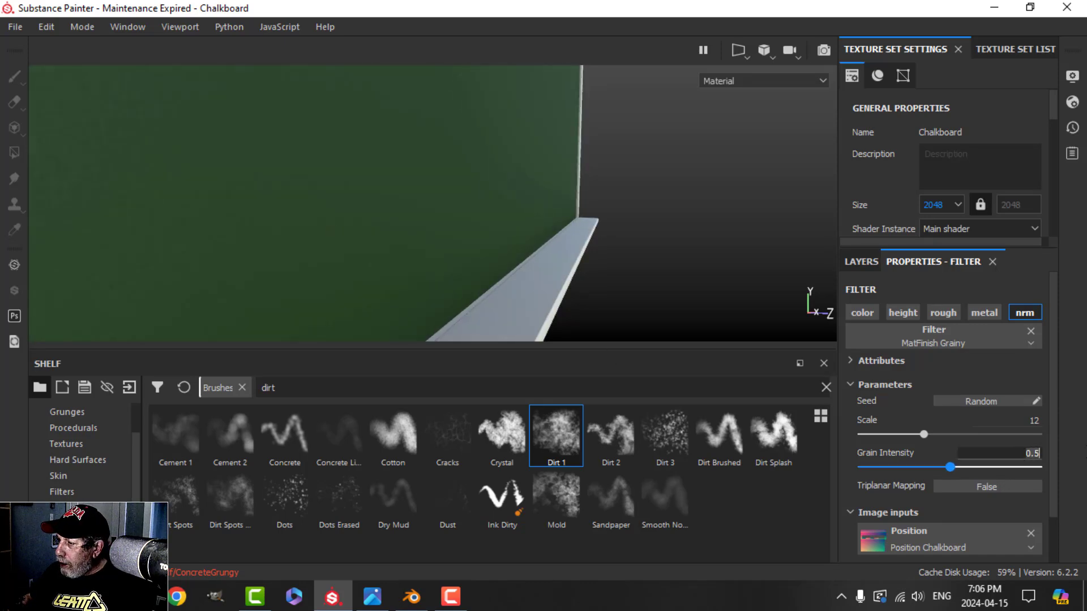
{"action": "key", "text": "BackSpace"}
{"action": "key", "text": "BackSpace"}
{"action": "type", "text": ".4"}
{"action": "key", "text": "Return"}
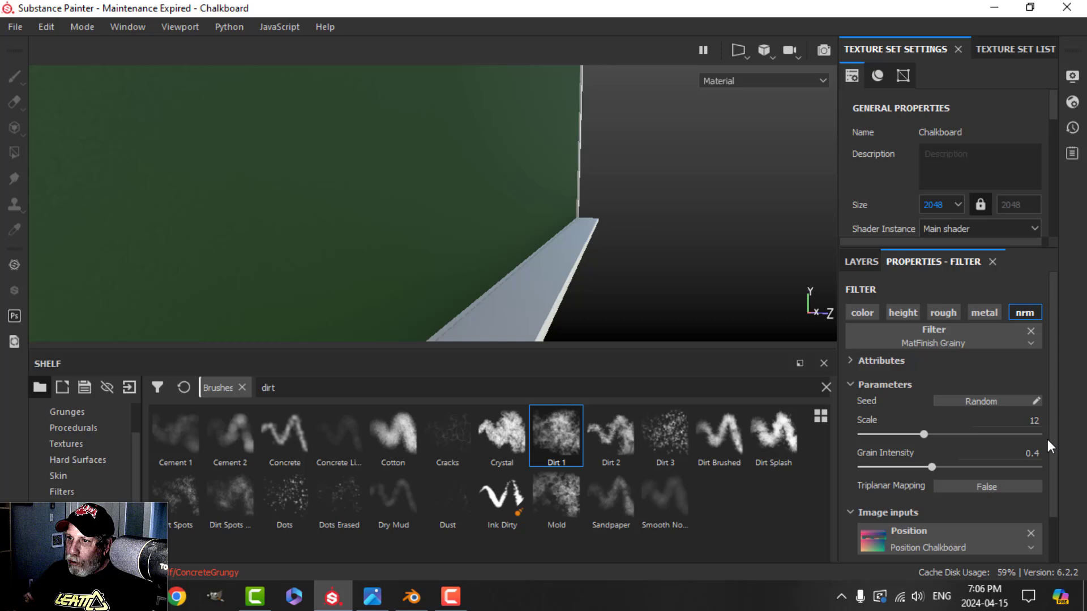
{"action": "left_click_drag", "start_coordinate": [673, 242], "coordinate": [638, 183], "text": "alt"}
{"action": "right_click_drag", "start_coordinate": [639, 184], "coordinate": [545, 208], "text": "shift"}
{"action": "left_click_drag", "start_coordinate": [544, 208], "coordinate": [588, 229], "text": "alt"}
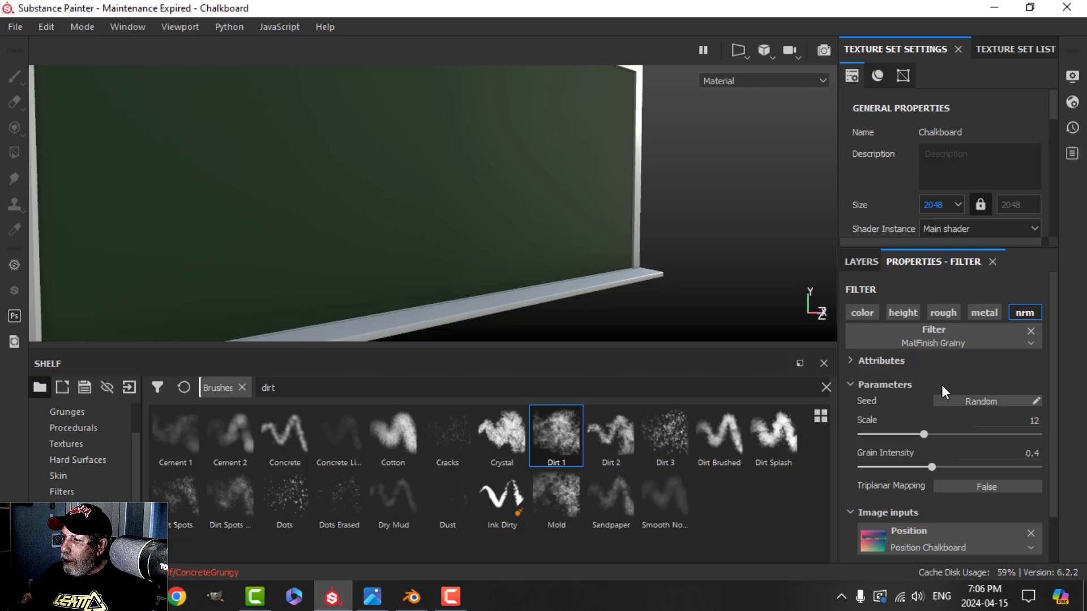
Try a grain scale of 10, then restore it to 12 and view the board head-on
{"action": "left_click", "coordinate": [1016, 417]}
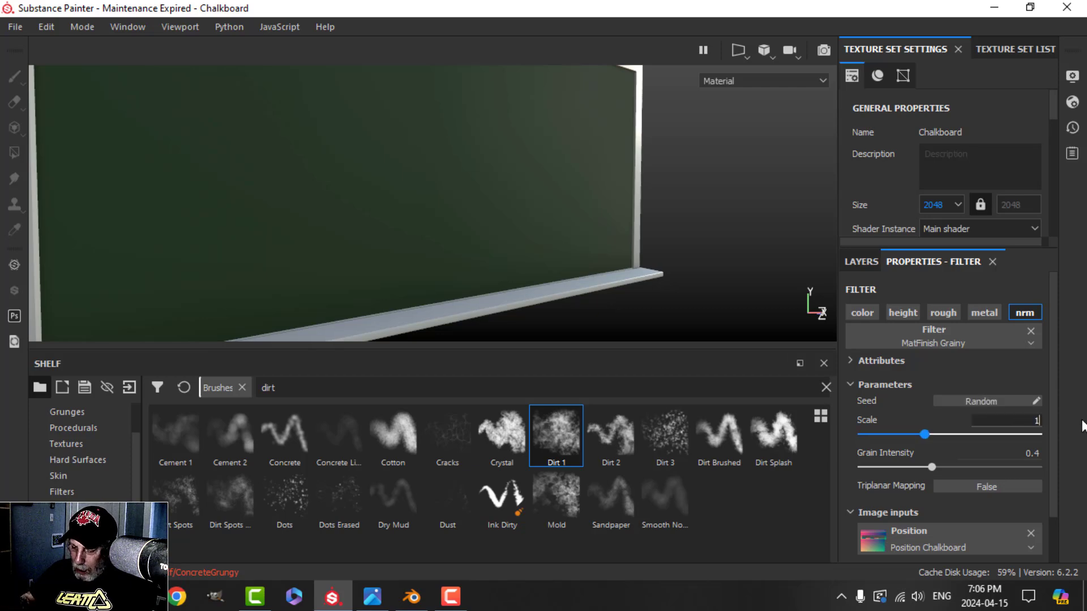
{"action": "type", "text": "10"}
{"action": "key", "text": "Return"}
{"action": "mouse_move", "coordinate": [486, 262]}
{"action": "left_mouse_down", "text": "alt"}
{"action": "mouse_move", "coordinate": [465, 226]}
{"action": "mouse_move", "coordinate": [599, 219]}
{"action": "mouse_move", "coordinate": [349, 240]}
{"action": "mouse_move", "coordinate": [381, 229]}
{"action": "mouse_move", "coordinate": [512, 234]}
{"action": "left_mouse_up", "text": "alt"}
{"action": "right_click_drag", "start_coordinate": [512, 234], "coordinate": [389, 248], "text": "shift"}
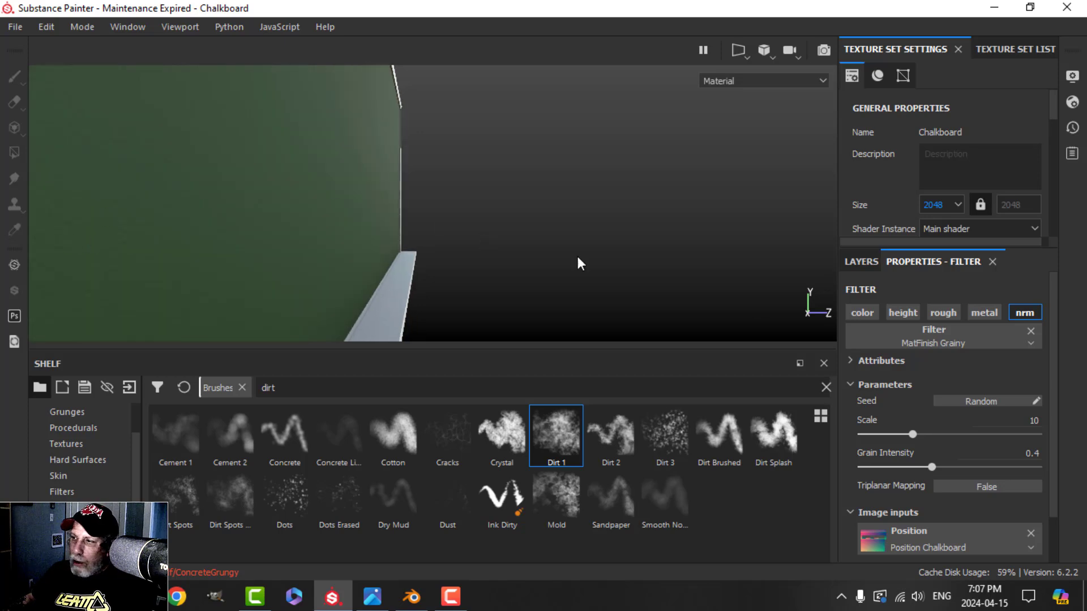
{"action": "left_click", "coordinate": [1023, 420]}
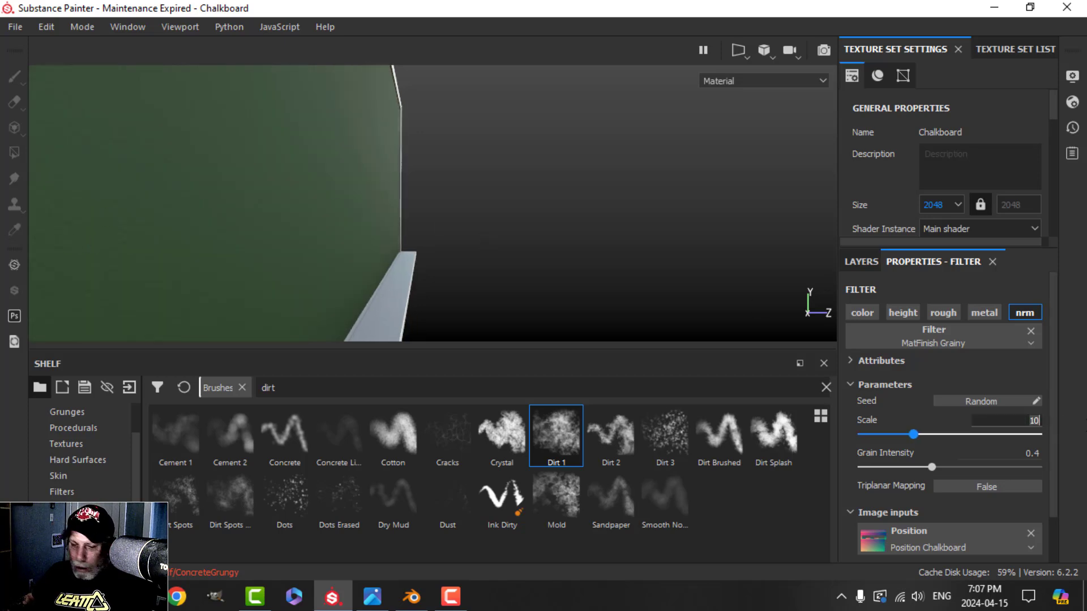
{"action": "key", "text": "Return"}
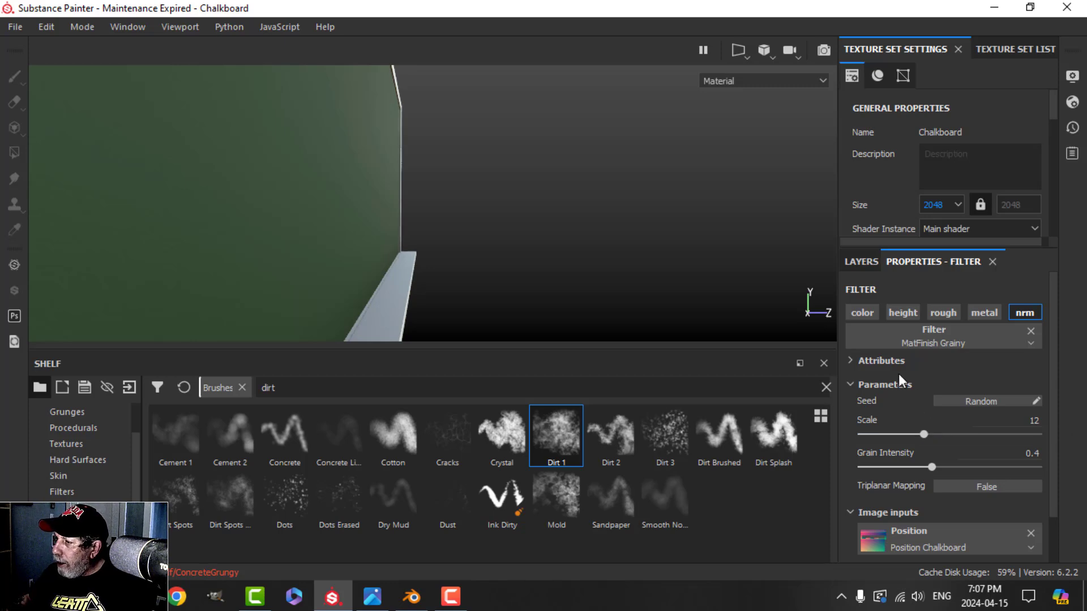
{"action": "left_click_drag", "start_coordinate": [538, 266], "coordinate": [410, 239], "text": "alt"}
{"action": "left_click_drag", "start_coordinate": [569, 249], "coordinate": [444, 254], "text": "alt"}
{"action": "middle_click_drag", "start_coordinate": [445, 256], "coordinate": [473, 218], "text": "alt"}
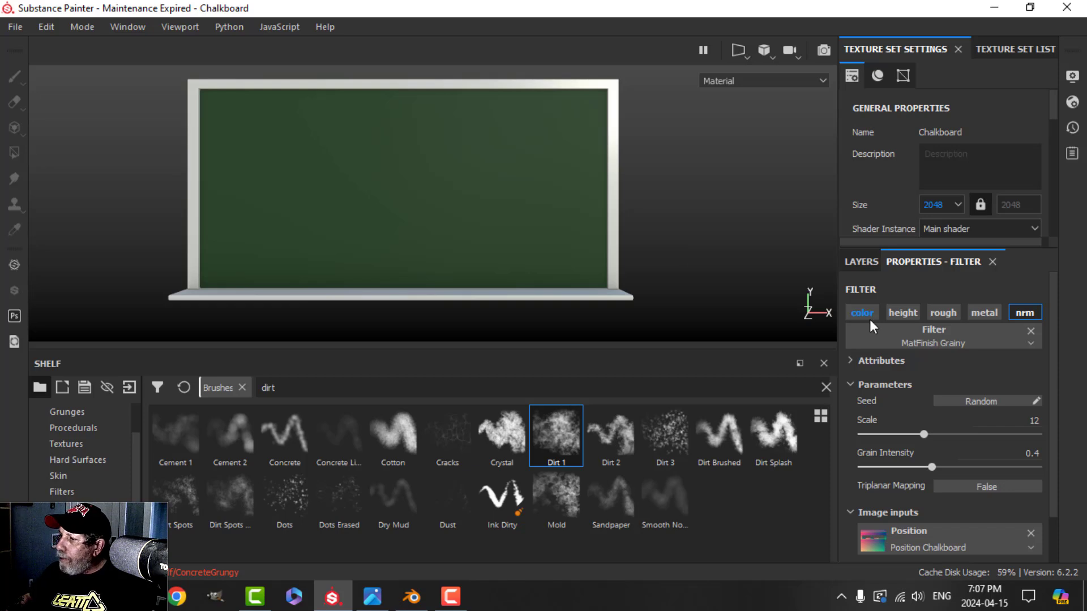
Add paint layer Layer 1 above Grain and check the brush's base colour
{"action": "left_click", "coordinate": [862, 264]}
{"action": "left_click", "coordinate": [907, 360]}
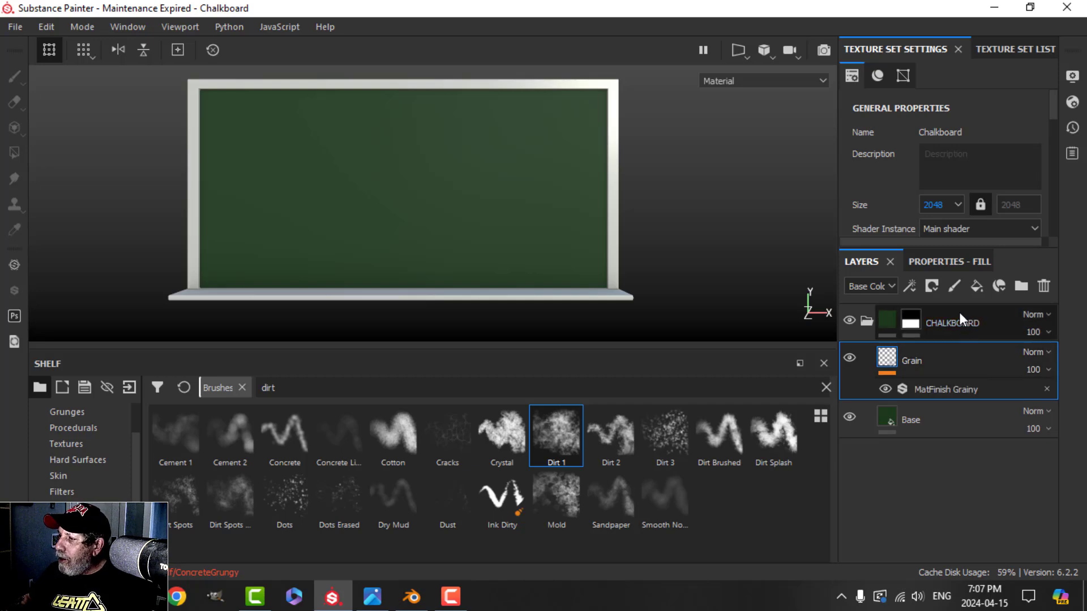
{"action": "left_click", "coordinate": [954, 286]}
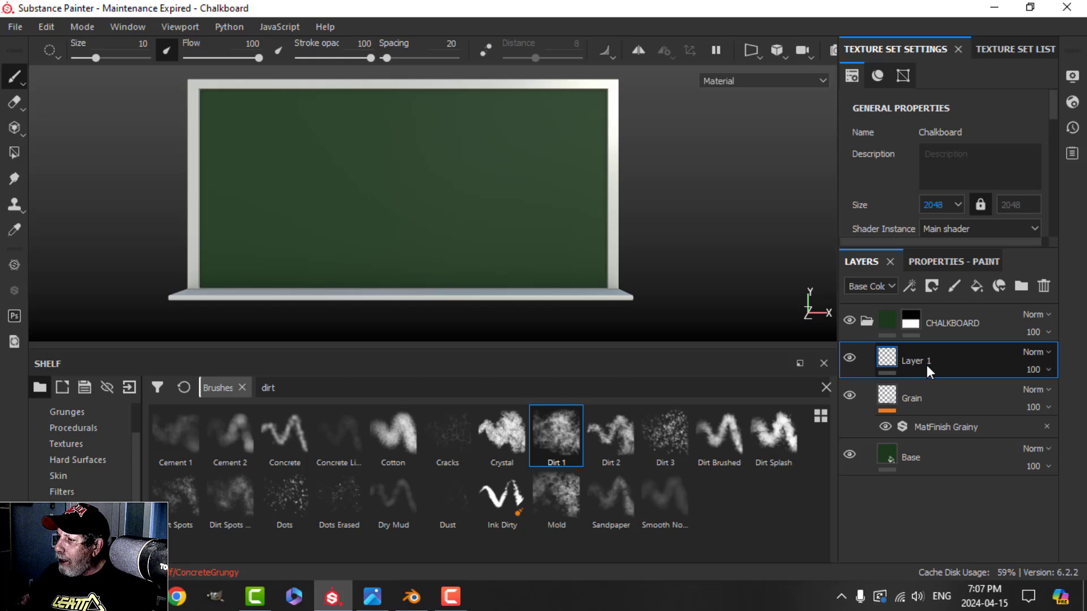
{"action": "left_click", "coordinate": [926, 262]}
{"action": "scroll", "coordinate": [940, 458], "scroll_direction": "down", "scroll_amount": 15}
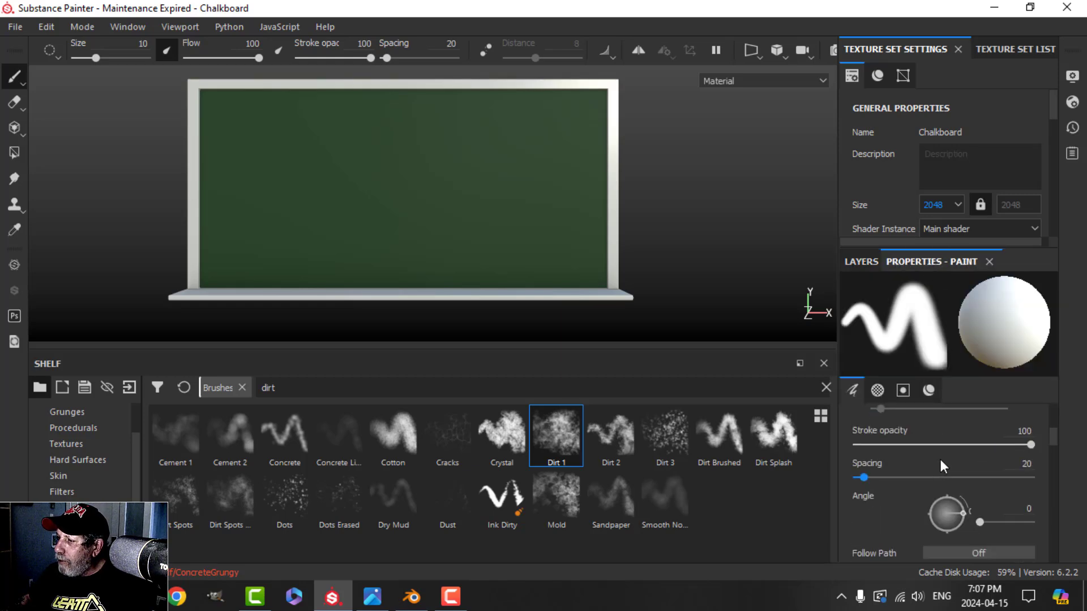
{"action": "scroll", "coordinate": [939, 456], "scroll_direction": "down", "scroll_amount": 8}
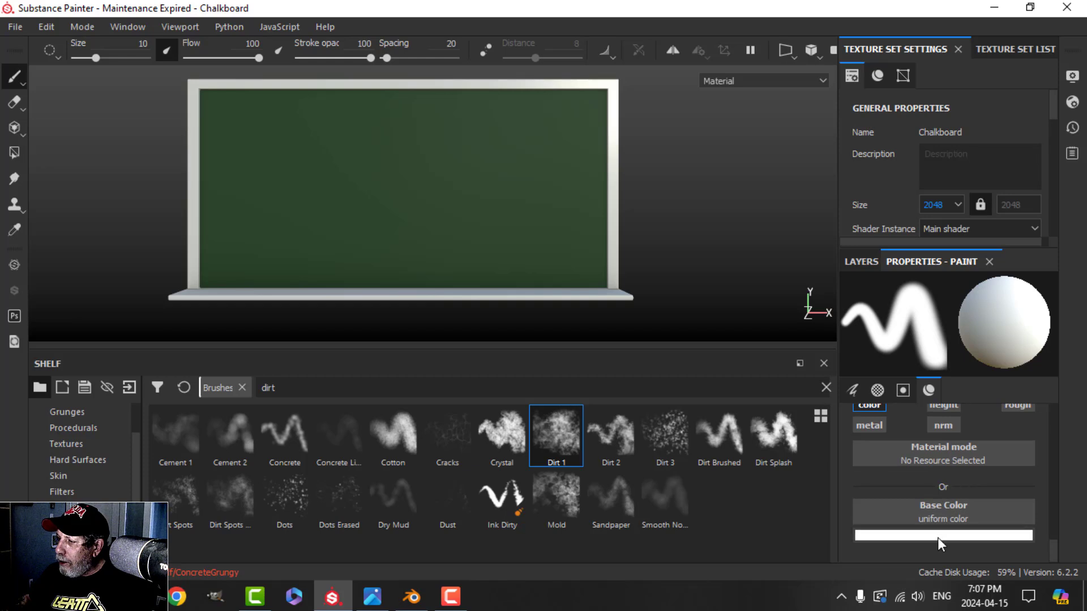
{"action": "left_click", "coordinate": [937, 535]}
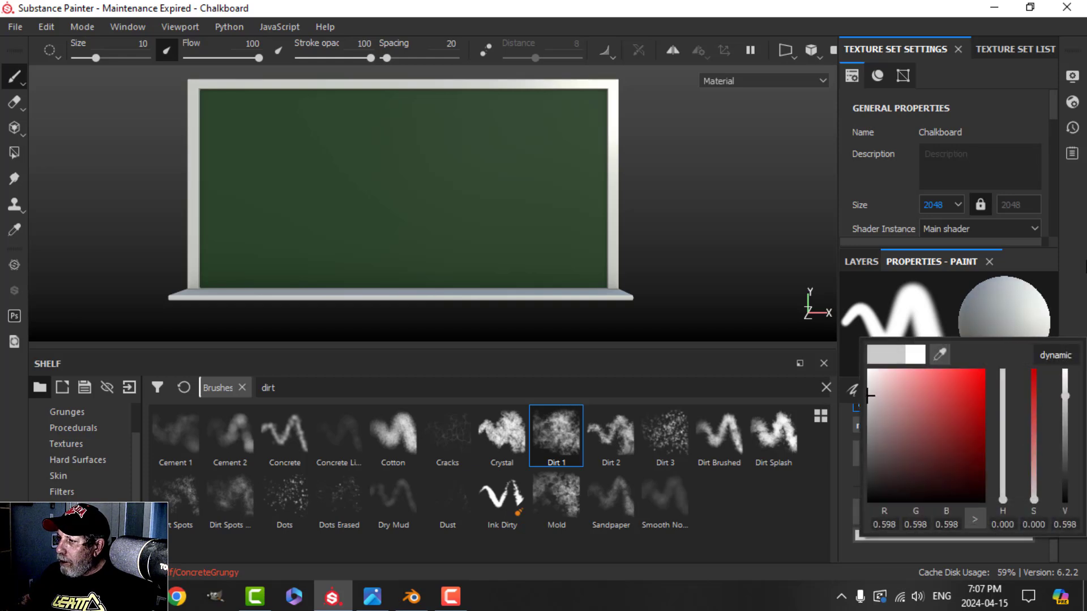
{"action": "left_click", "coordinate": [862, 261]}
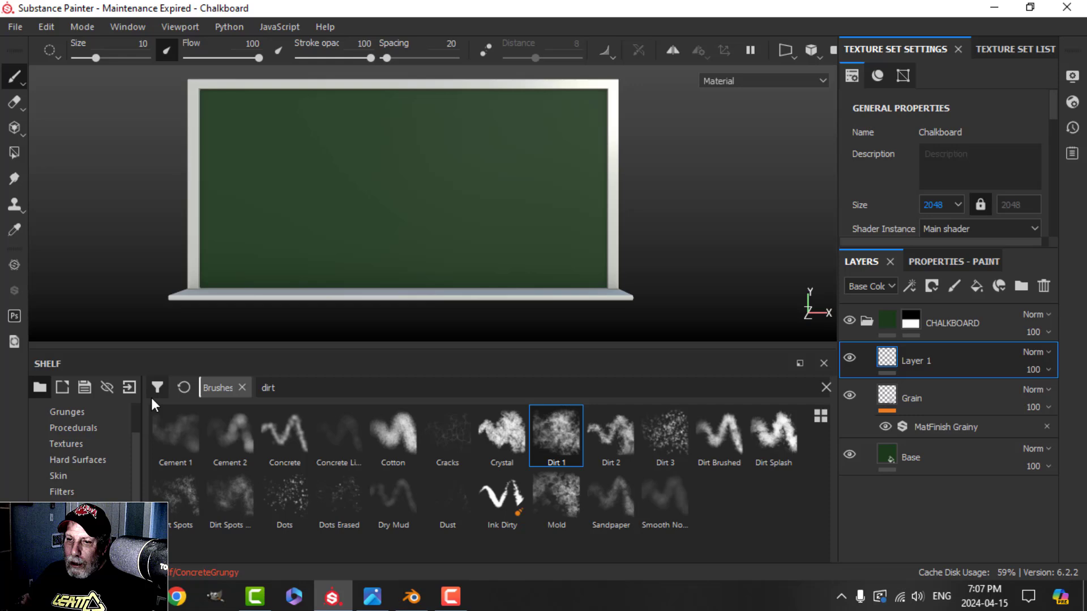
Pick the Chalk Bumpy brush from a 'chalk' shelf search and shrink it to about 2.4
{"action": "left_click", "coordinate": [826, 387]}
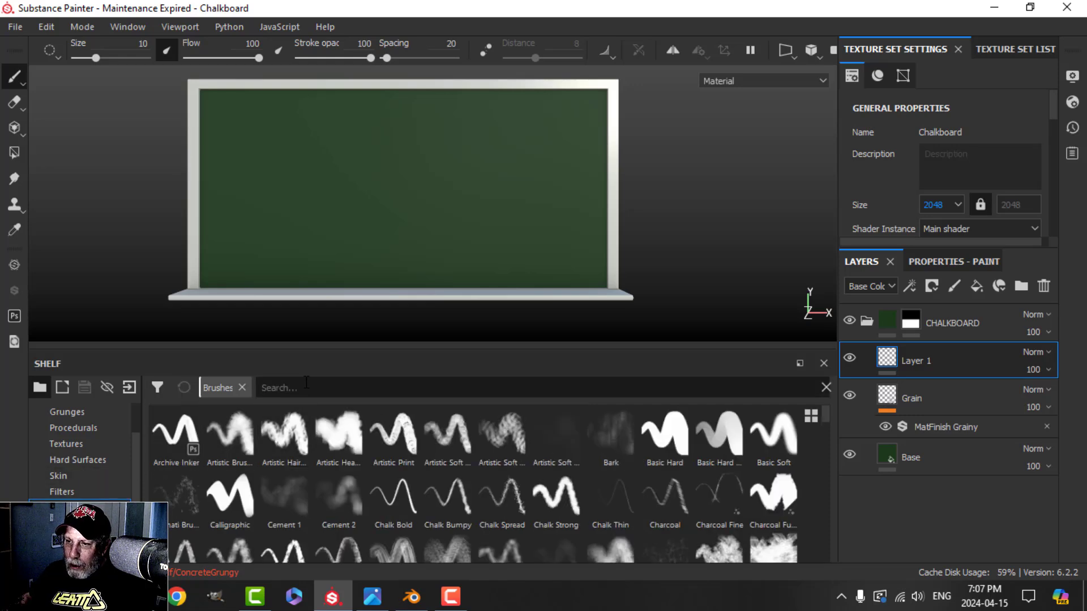
{"action": "left_click", "coordinate": [307, 387]}
{"action": "type", "text": "chalk"}
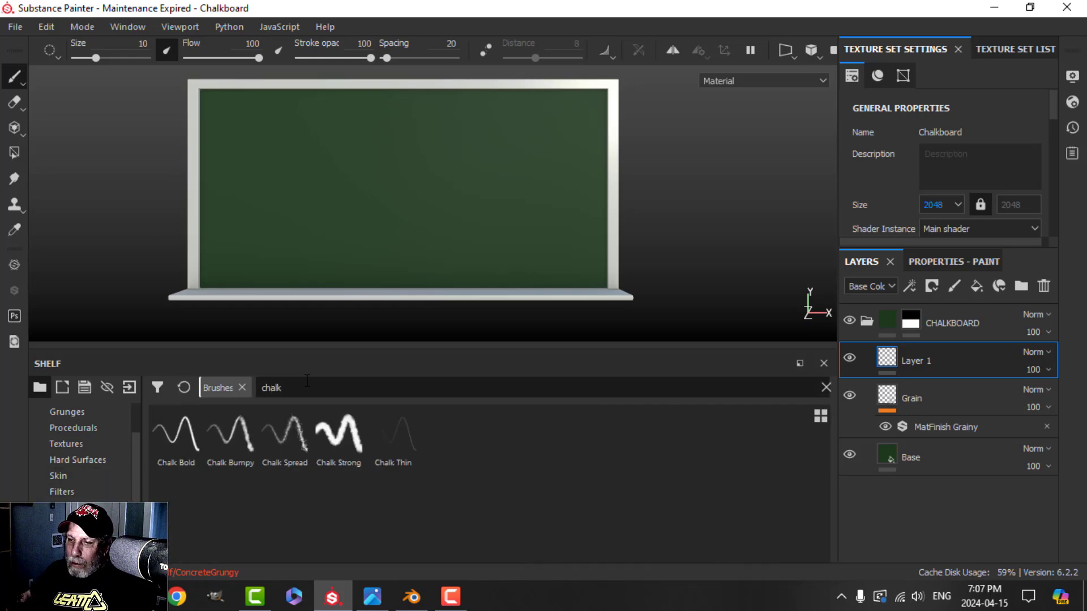
{"action": "left_click", "coordinate": [231, 436]}
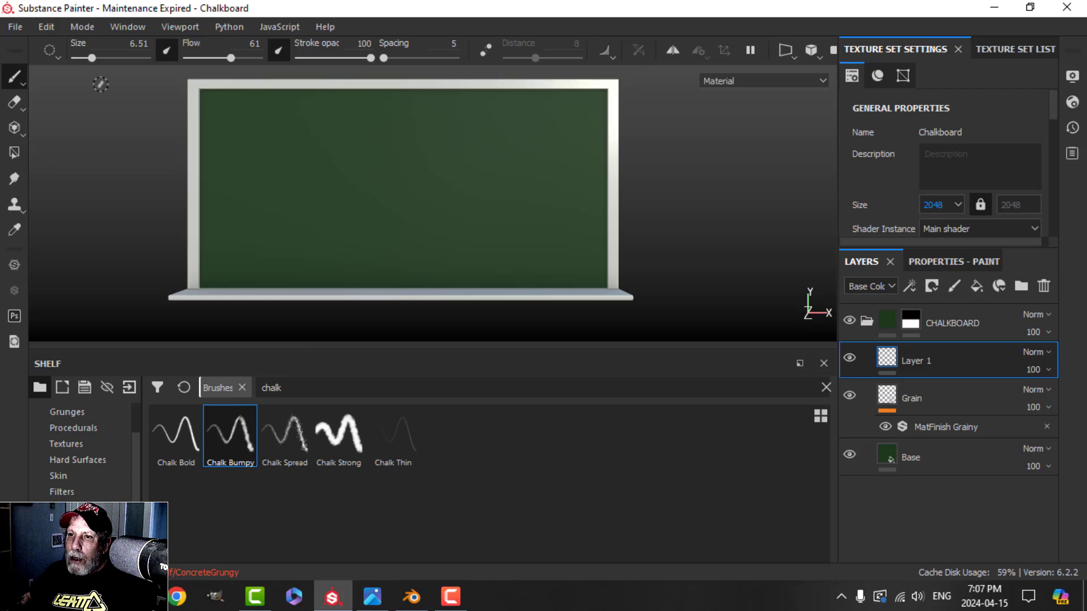
{"action": "key", "text": "bracketleft"}
{"action": "key", "text": "bracketleft"}
{"action": "key", "text": "bracketleft"}
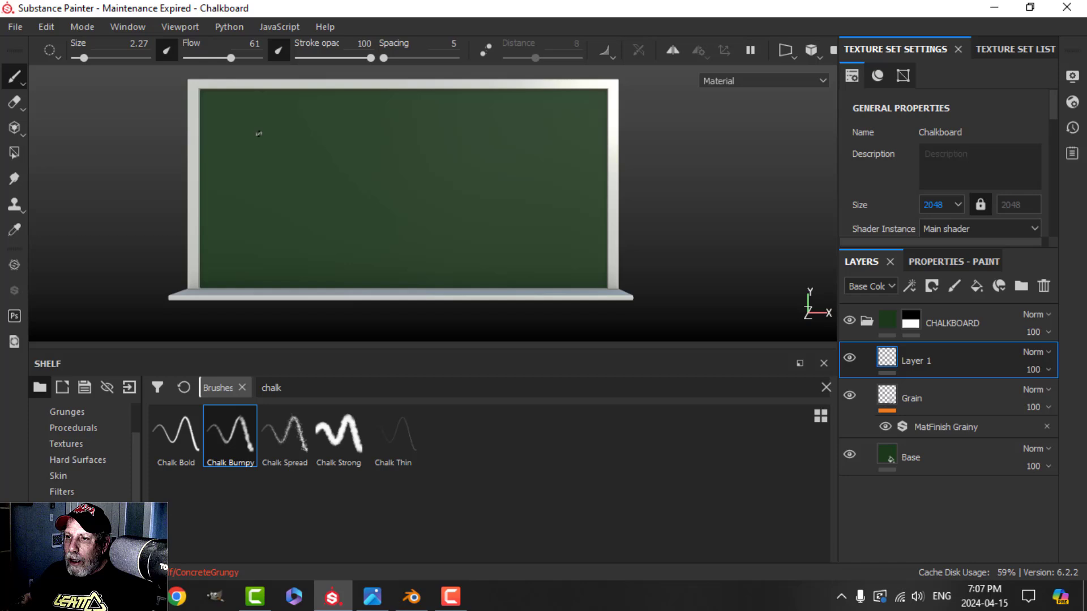
Lower the texture set size to 1024 and chalk 'Help Us!' with an underline
{"action": "left_click_drag", "start_coordinate": [258, 134], "coordinate": [250, 222]}
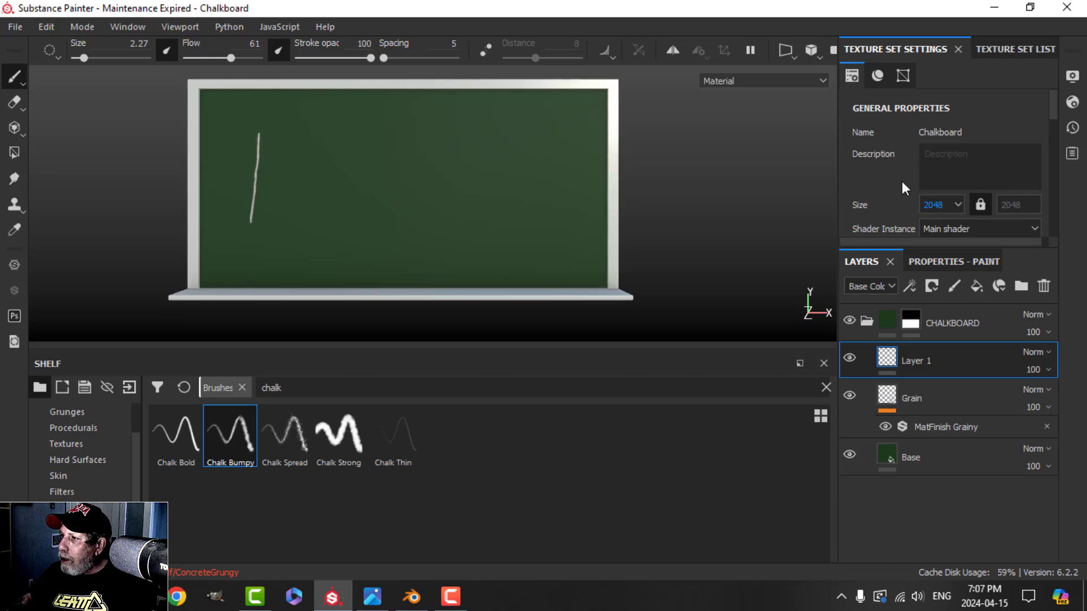
{"action": "left_click", "coordinate": [935, 204]}
{"action": "left_click", "coordinate": [943, 250]}
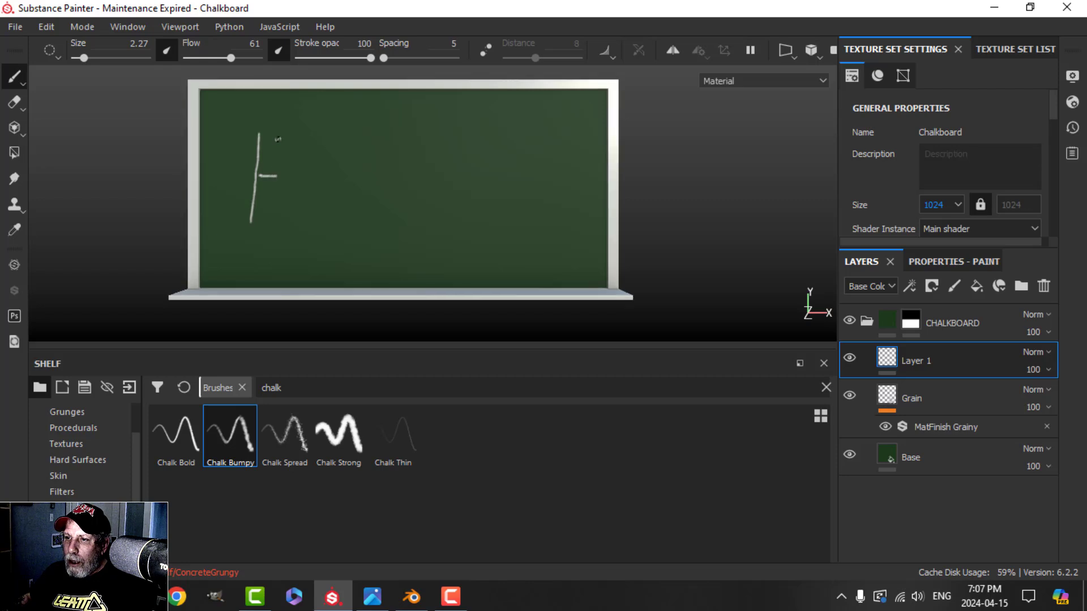
{"action": "left_click_drag", "start_coordinate": [278, 137], "coordinate": [277, 207]}
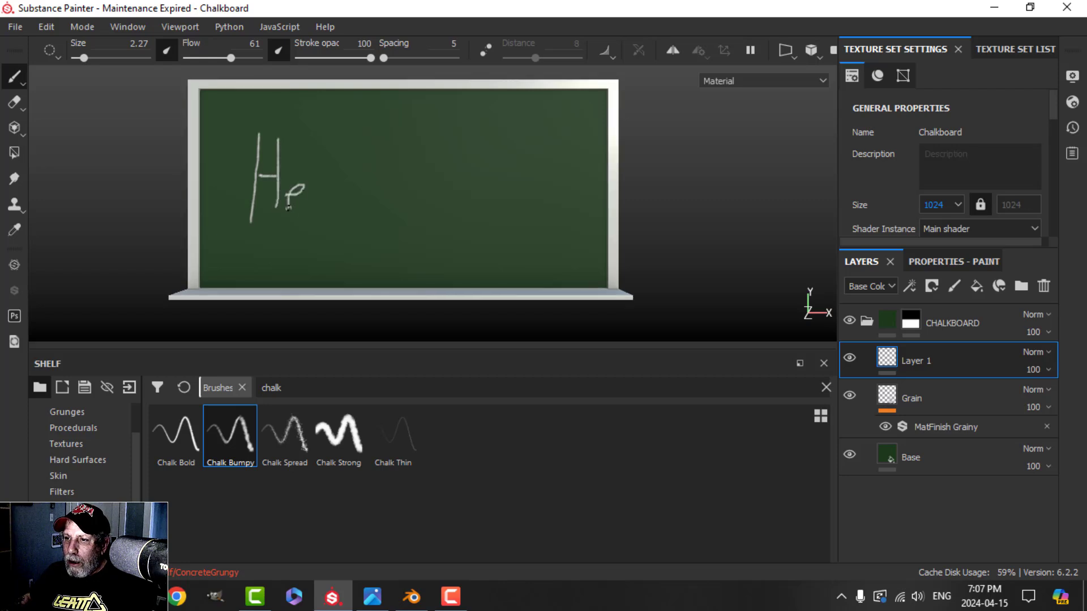
{"action": "left_click_drag", "start_coordinate": [337, 191], "coordinate": [348, 245]}
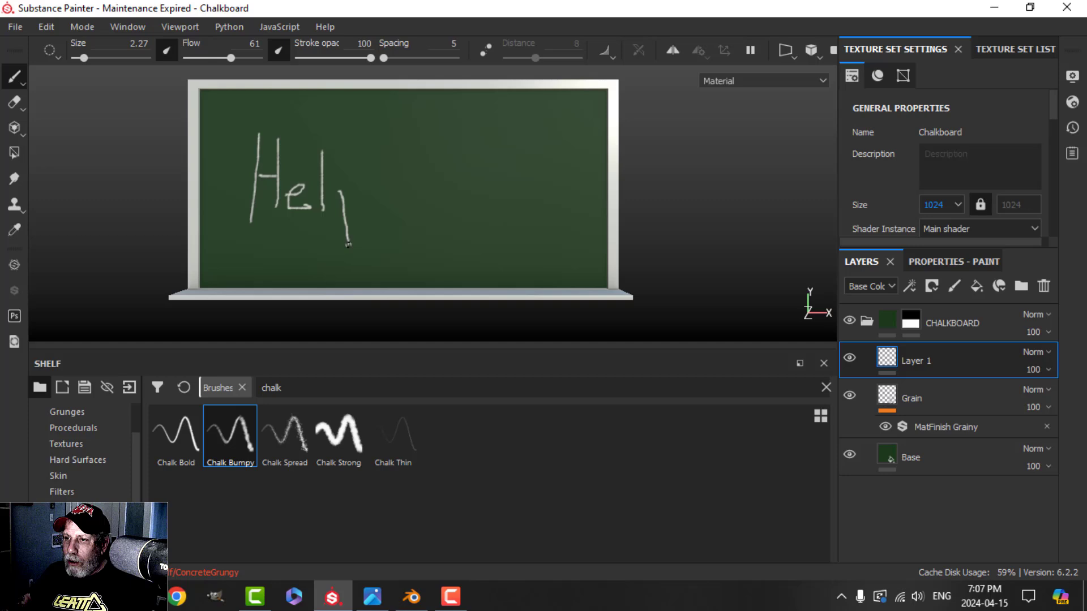
{"action": "left_click_drag", "start_coordinate": [350, 181], "coordinate": [350, 197]}
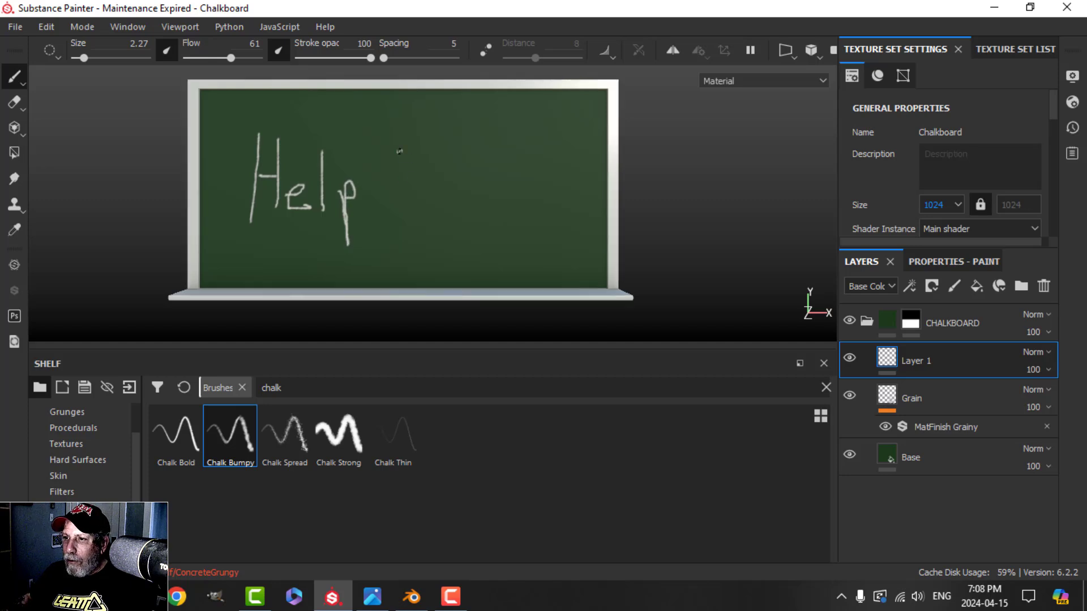
{"action": "mouse_move", "coordinate": [395, 149]}
{"action": "left_mouse_down"}
{"action": "mouse_move", "coordinate": [413, 192]}
{"action": "mouse_move", "coordinate": [420, 150]}
{"action": "mouse_move", "coordinate": [434, 195]}
{"action": "left_mouse_up"}
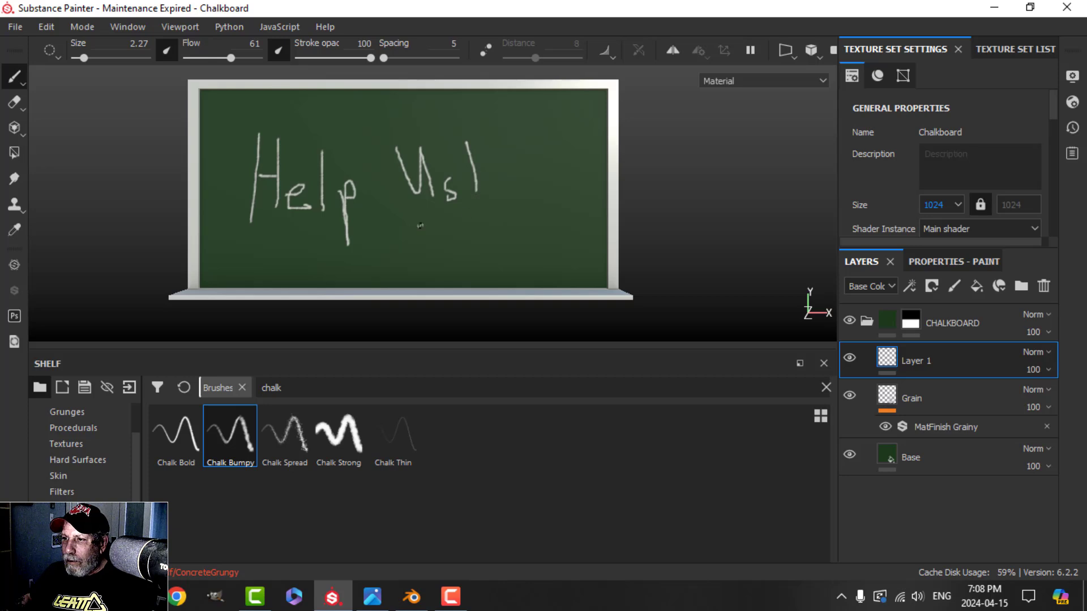
{"action": "left_click_drag", "start_coordinate": [281, 253], "coordinate": [561, 218]}
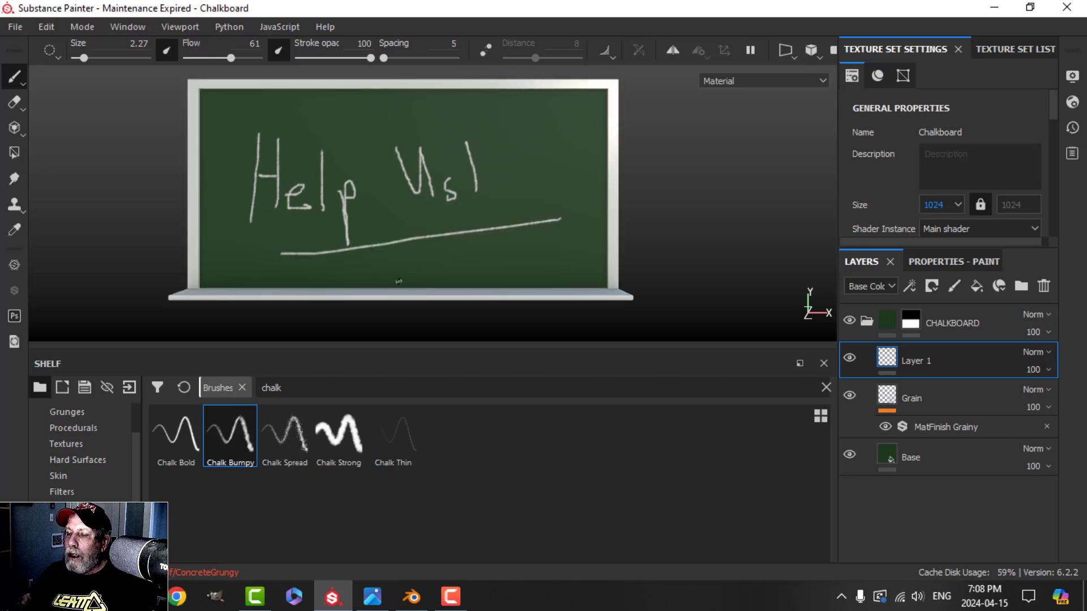
{"action": "left_click_drag", "start_coordinate": [403, 260], "coordinate": [447, 244], "text": "alt"}
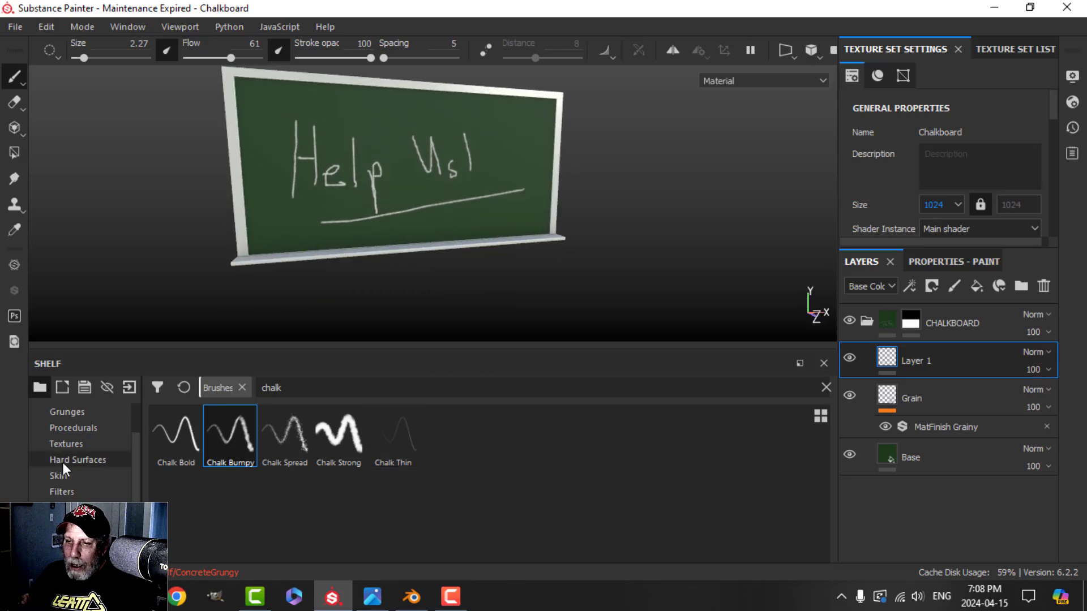
Find a handprint alpha by searching the Alphas shelf for 'hand', and enlarge the brush to about 77
{"action": "scroll", "coordinate": [65, 418], "scroll_direction": "up", "scroll_amount": 1}
{"action": "left_click", "coordinate": [74, 444]}
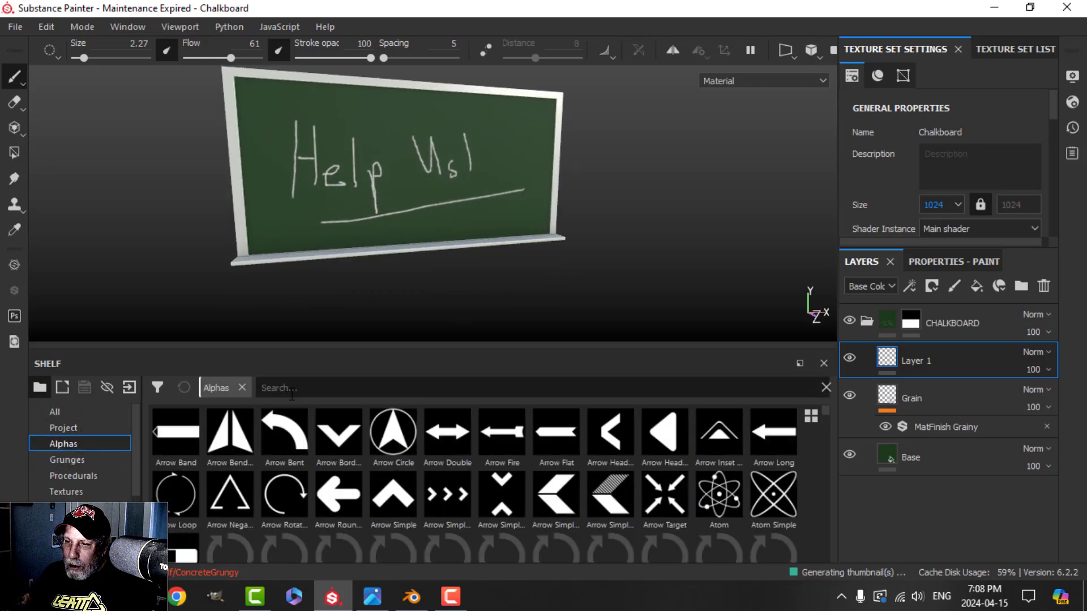
{"action": "left_click", "coordinate": [291, 389]}
{"action": "type", "text": "hand"}
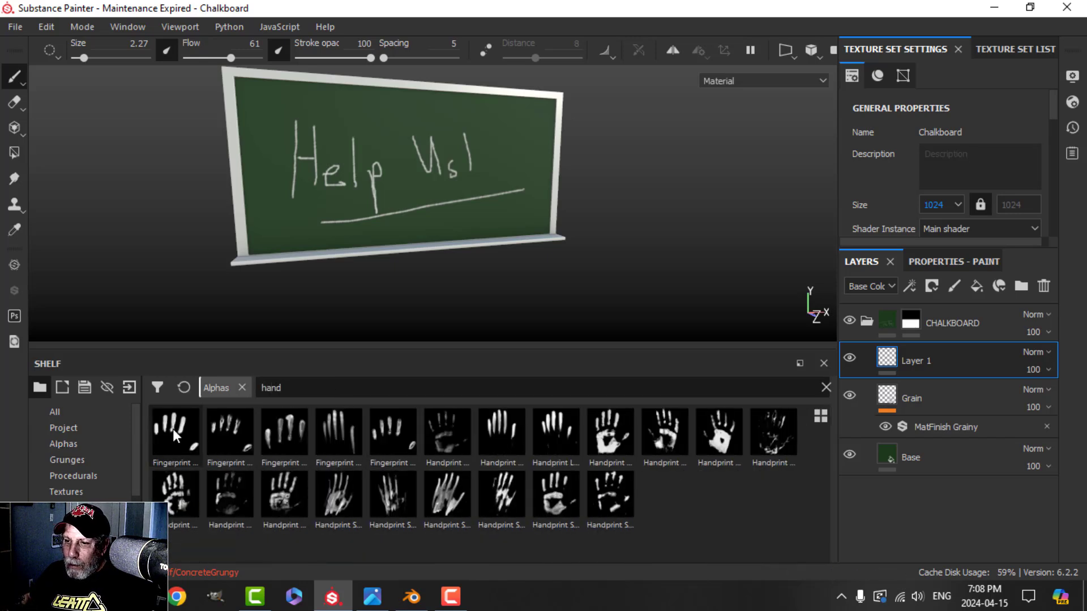
{"action": "left_click", "coordinate": [444, 439]}
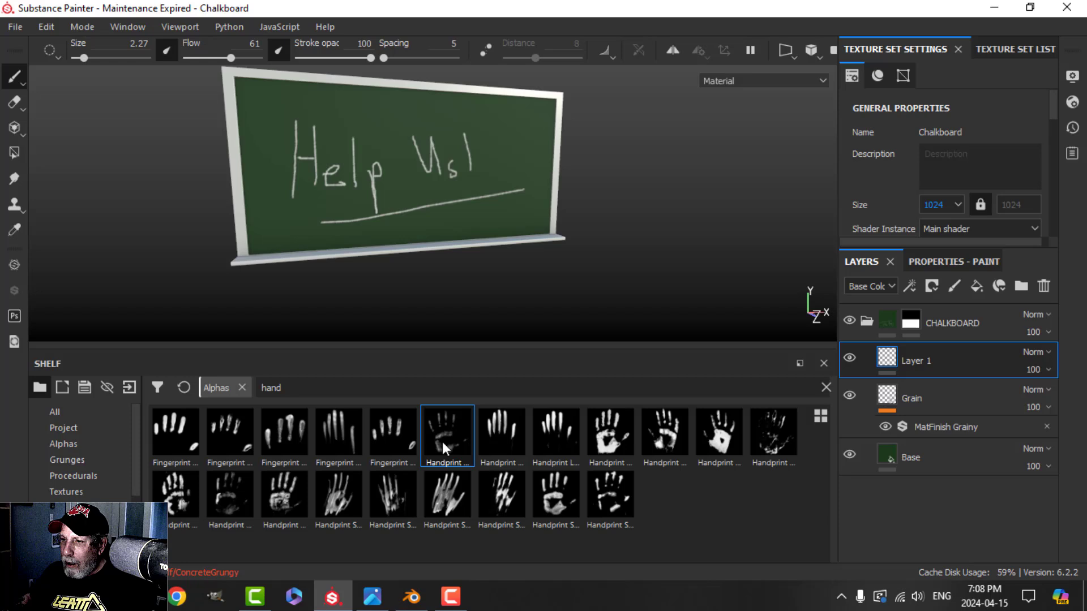
{"action": "right_click_drag", "start_coordinate": [351, 199], "coordinate": [430, 206], "text": "ctrl"}
{"action": "left_click_drag", "start_coordinate": [499, 283], "coordinate": [464, 290], "text": "alt"}
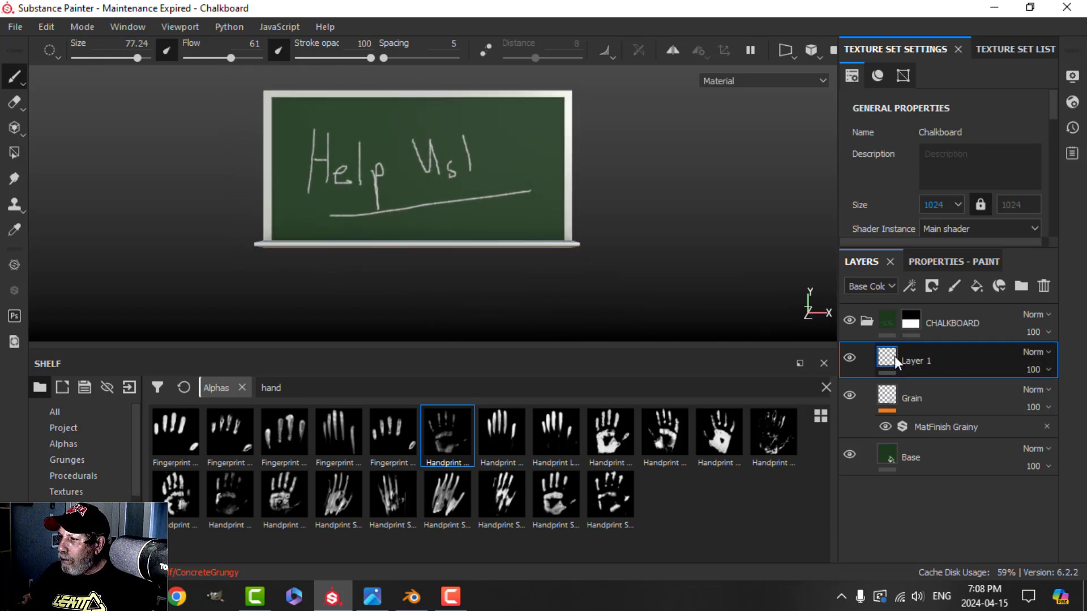
Load the handprint alpha onto the paint brush and stamp a handprint left of the underline
{"action": "left_click", "coordinate": [942, 262]}
{"action": "scroll", "coordinate": [975, 420], "scroll_direction": "up", "scroll_amount": 10}
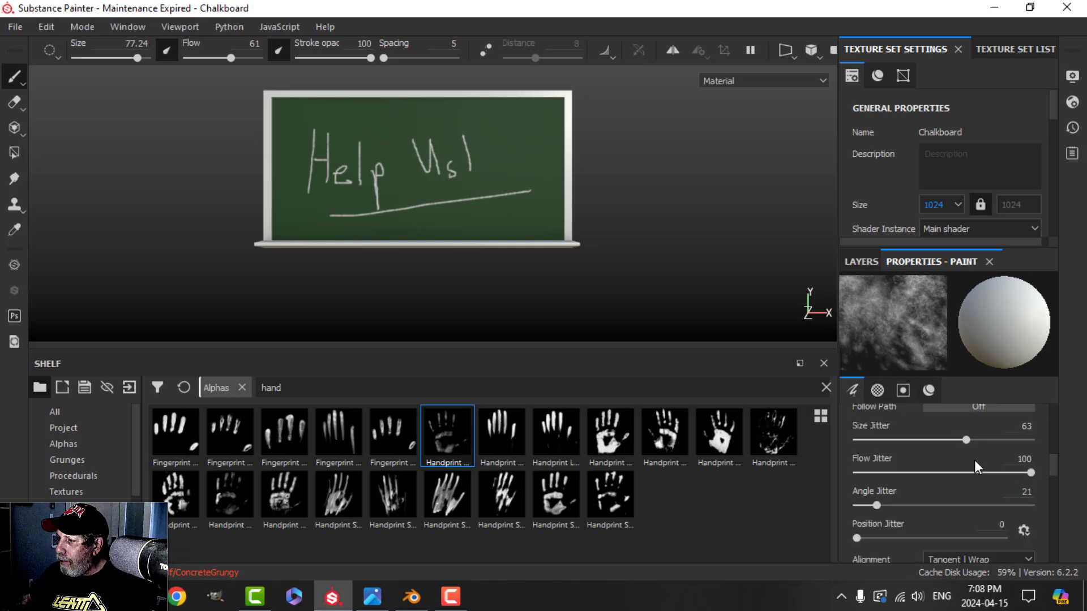
{"action": "scroll", "coordinate": [974, 459], "scroll_direction": "up", "scroll_amount": 3}
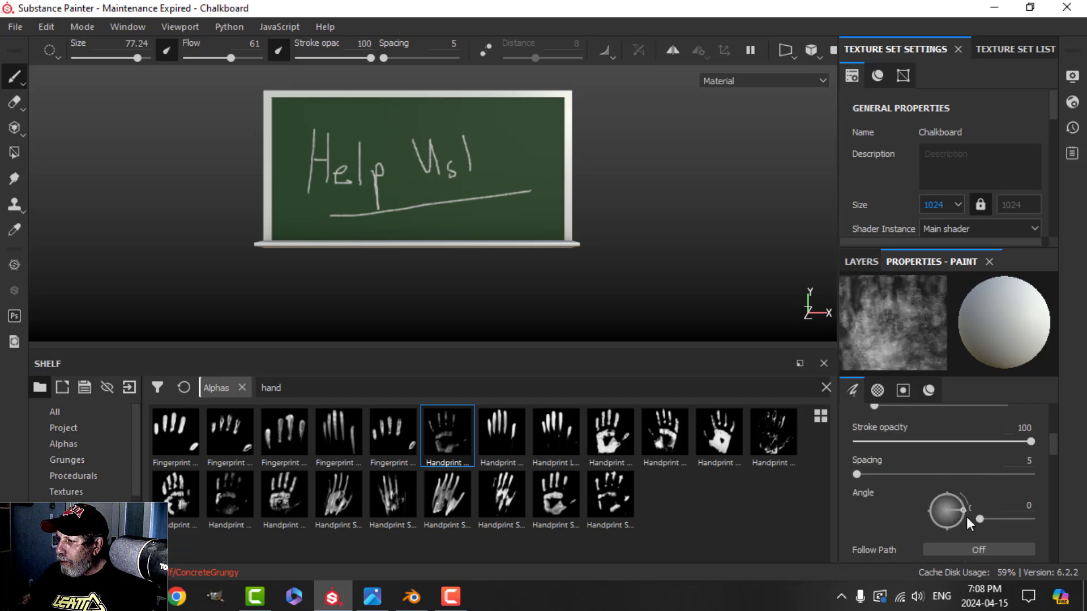
{"action": "mouse_move", "coordinate": [447, 433]}
{"action": "left_mouse_down"}
{"action": "mouse_move", "coordinate": [376, 243]}
{"action": "mouse_move", "coordinate": [345, 204]}
{"action": "left_mouse_up"}
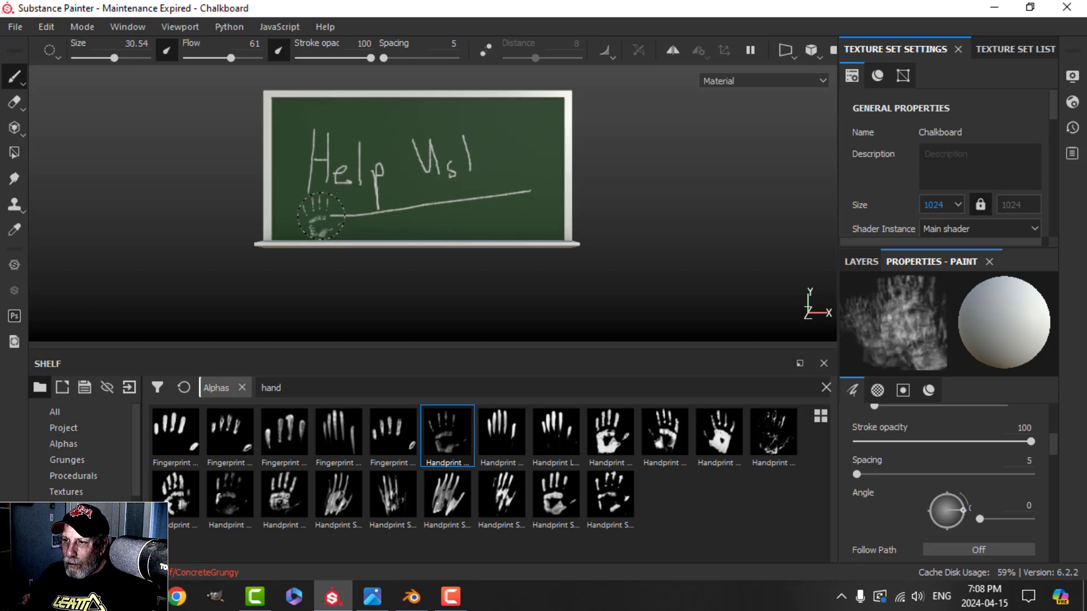
{"action": "left_click", "coordinate": [318, 217]}
Rotate the brush stamp angle and stamp another handprint at the board's lower left
{"action": "scroll", "coordinate": [444, 236], "scroll_direction": "down", "scroll_amount": 1}
{"action": "scroll", "coordinate": [444, 226], "scroll_direction": "up", "scroll_amount": 3}
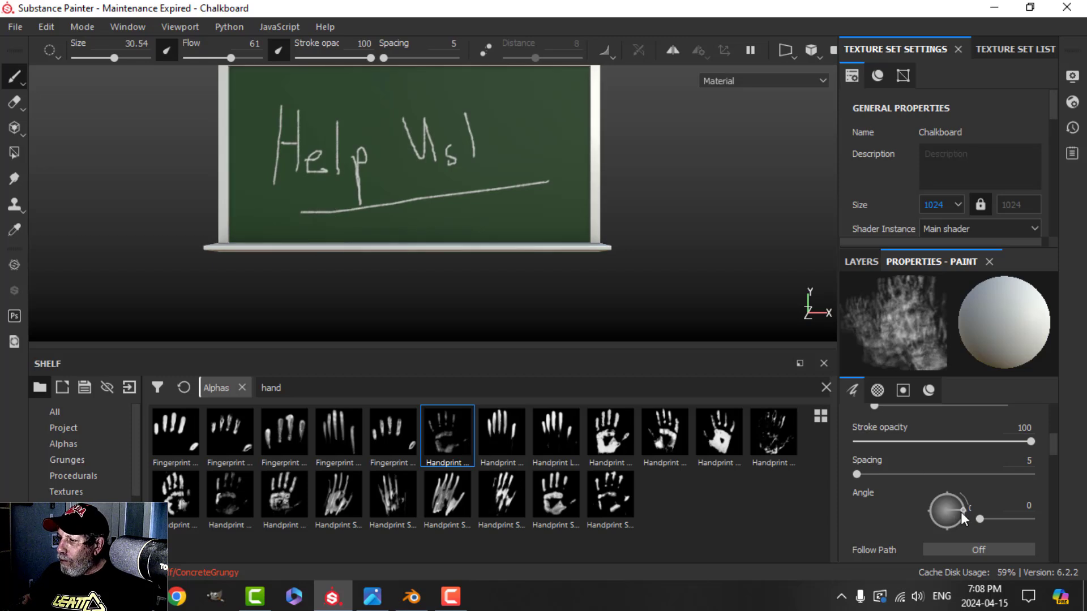
{"action": "mouse_move", "coordinate": [960, 512]}
{"action": "left_mouse_down"}
{"action": "mouse_move", "coordinate": [970, 512]}
{"action": "mouse_move", "coordinate": [962, 516]}
{"action": "left_mouse_up"}
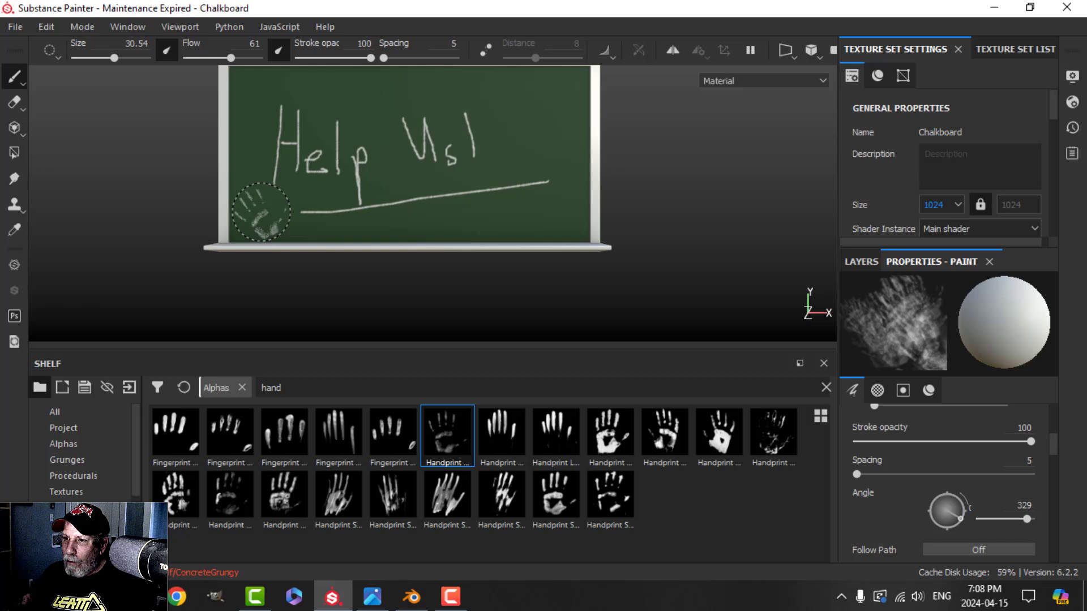
{"action": "left_click", "coordinate": [266, 211]}
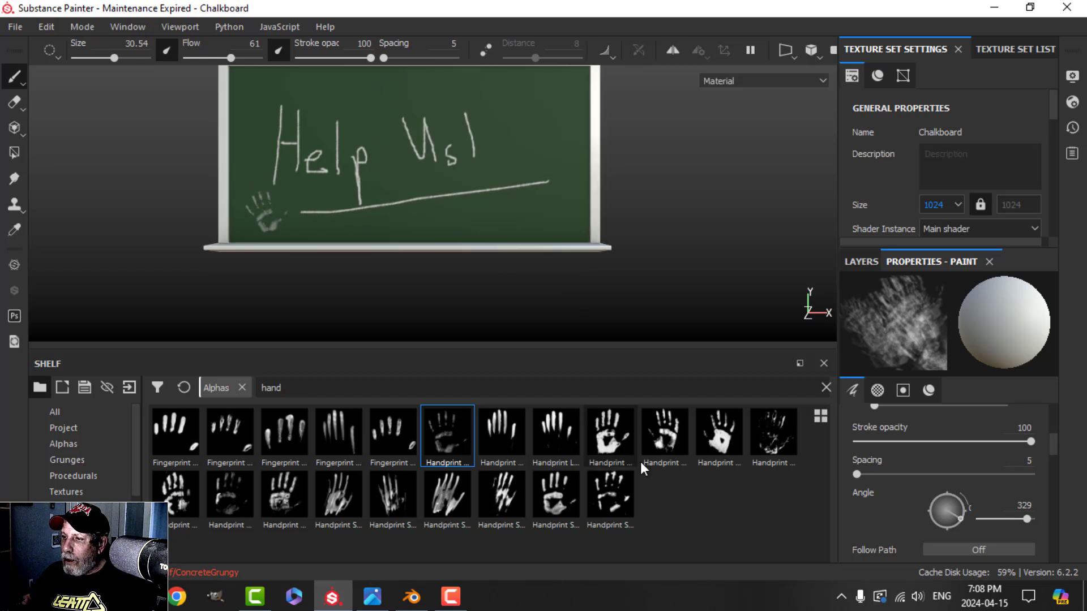
Switch to a different handprint alpha rotated to 42 degrees with a slightly smaller brush
{"action": "left_click", "coordinate": [722, 441]}
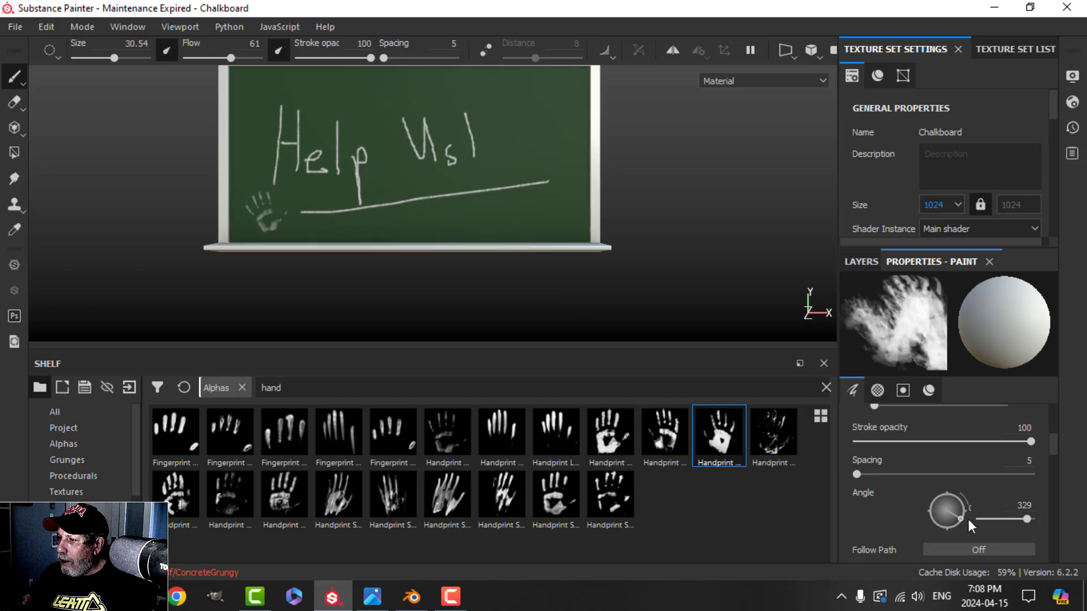
{"action": "left_click_drag", "start_coordinate": [960, 518], "coordinate": [957, 500]}
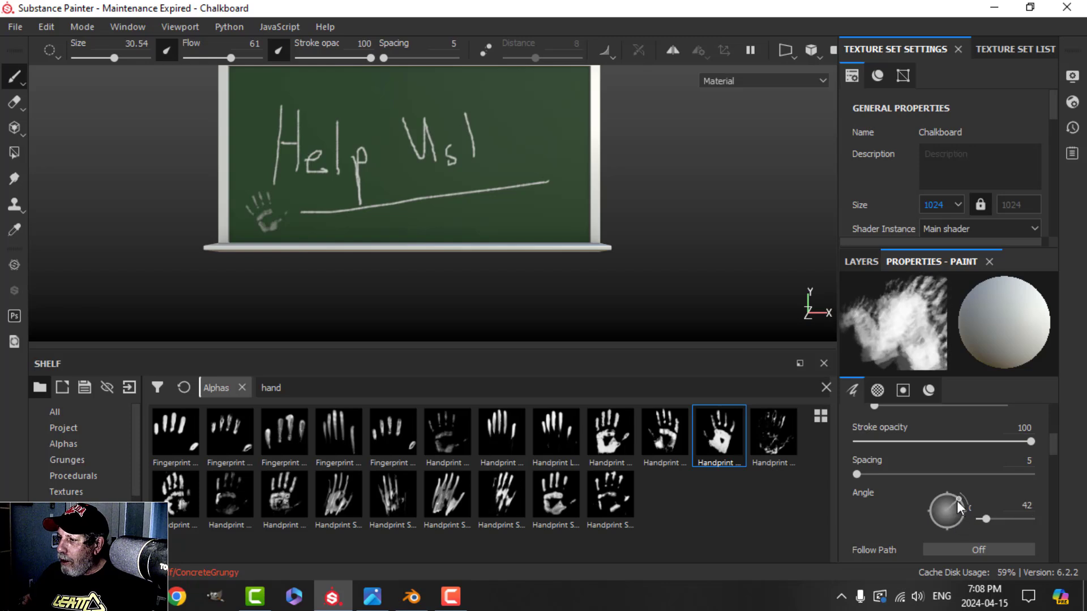
{"action": "key", "text": "bracketleft"}
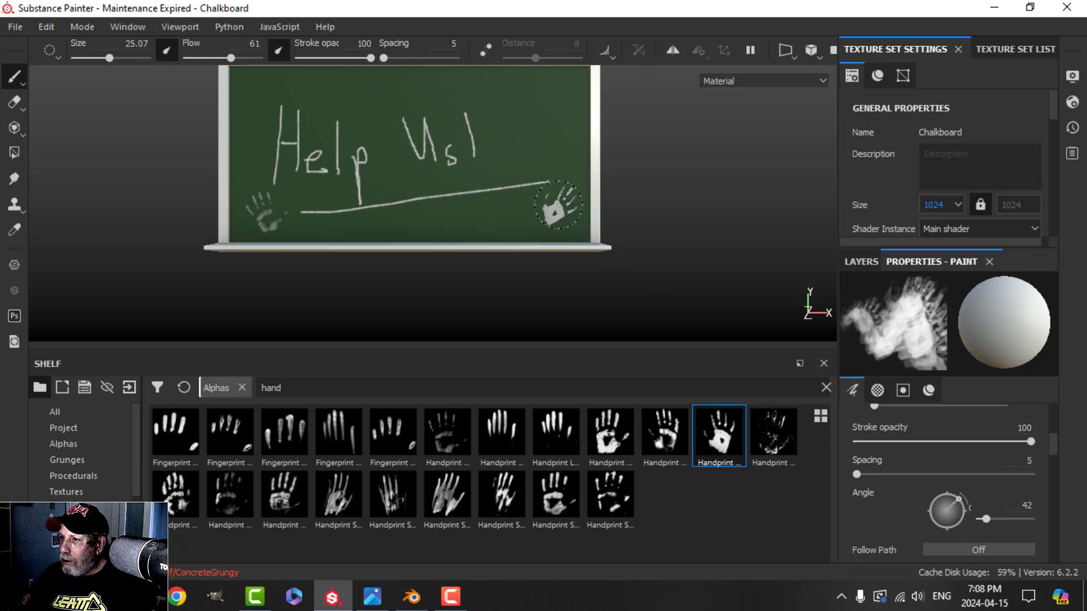
{"action": "mouse_move", "coordinate": [635, 238]}
{"action": "left_mouse_down", "text": "alt"}
{"action": "mouse_move", "coordinate": [506, 220]}
{"action": "mouse_move", "coordinate": [549, 260]}
{"action": "mouse_move", "coordinate": [557, 254]}
{"action": "left_mouse_up", "text": "alt"}
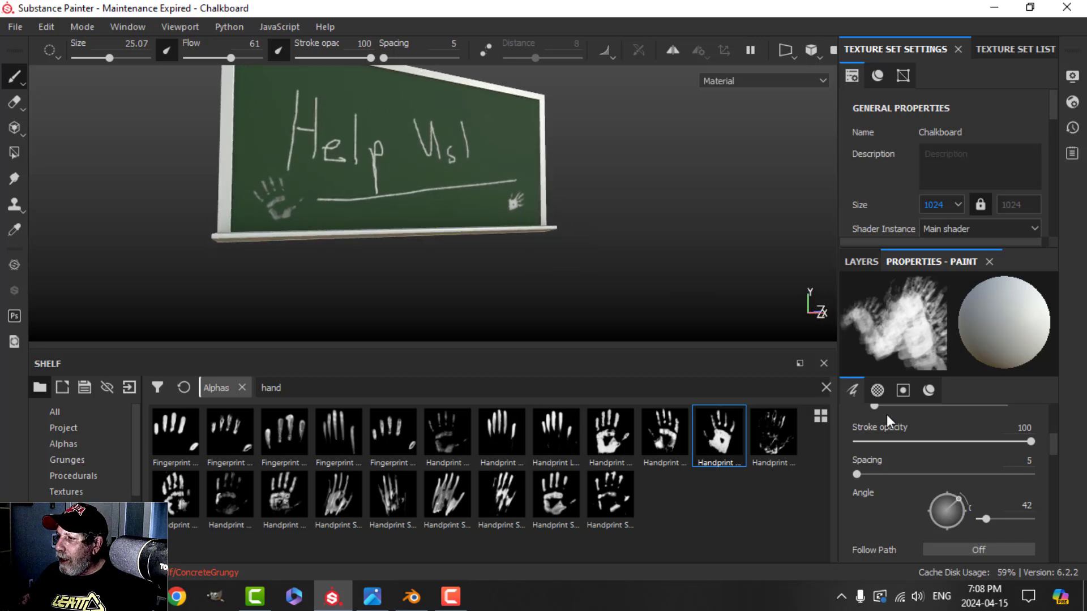
Rename Layer 1 to 'Text'
{"action": "left_click", "coordinate": [860, 262]}
{"action": "double_click", "coordinate": [923, 360]}
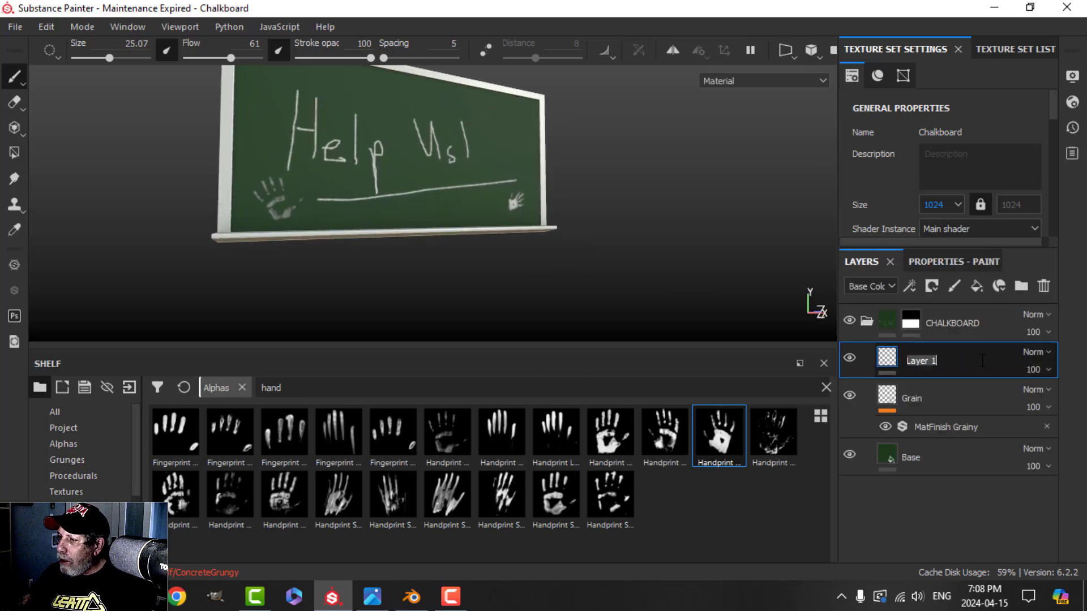
{"action": "type", "text": "Text"}
{"action": "key", "text": "Return"}
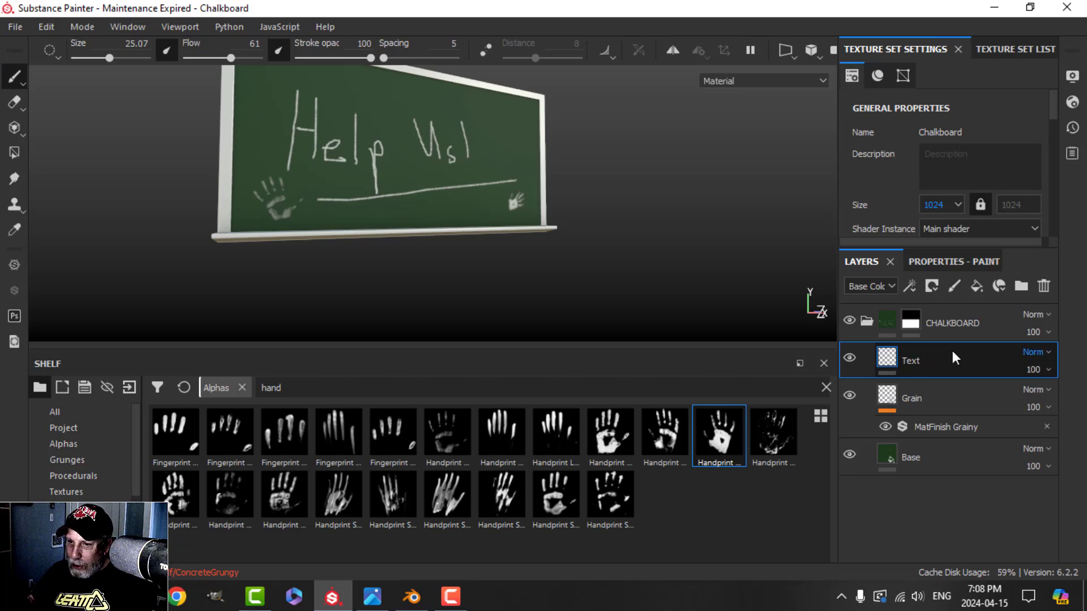
Pick the Dirt 1 brush from a 'dirt' shelf search and apply it to the Eraser tool
{"action": "scroll", "coordinate": [73, 470], "scroll_direction": "down", "scroll_amount": 2}
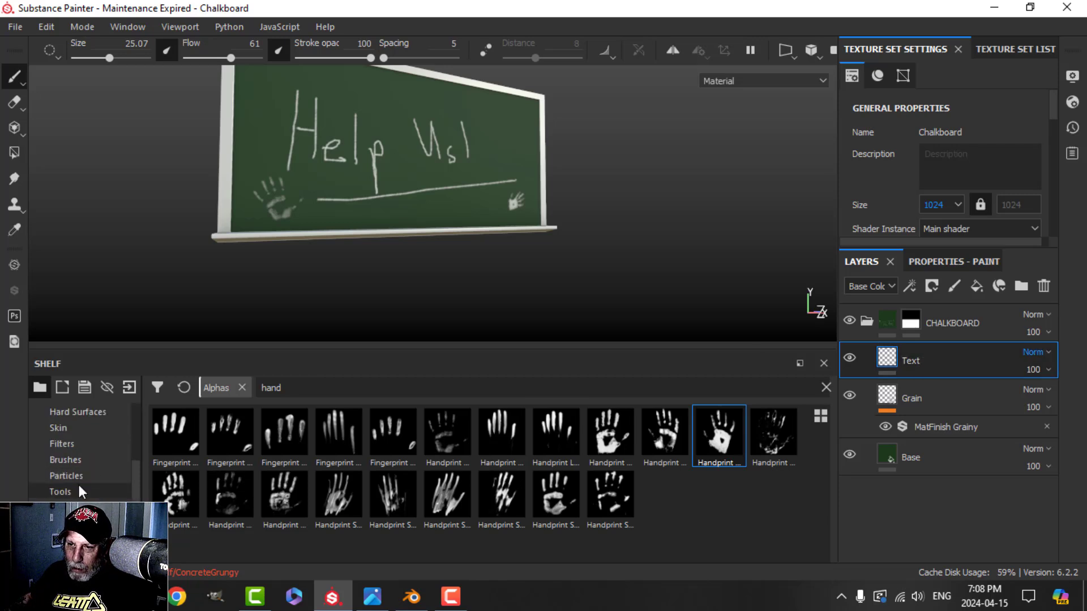
{"action": "left_click", "coordinate": [74, 476]}
{"action": "left_click", "coordinate": [65, 460]}
{"action": "left_click", "coordinate": [334, 388]}
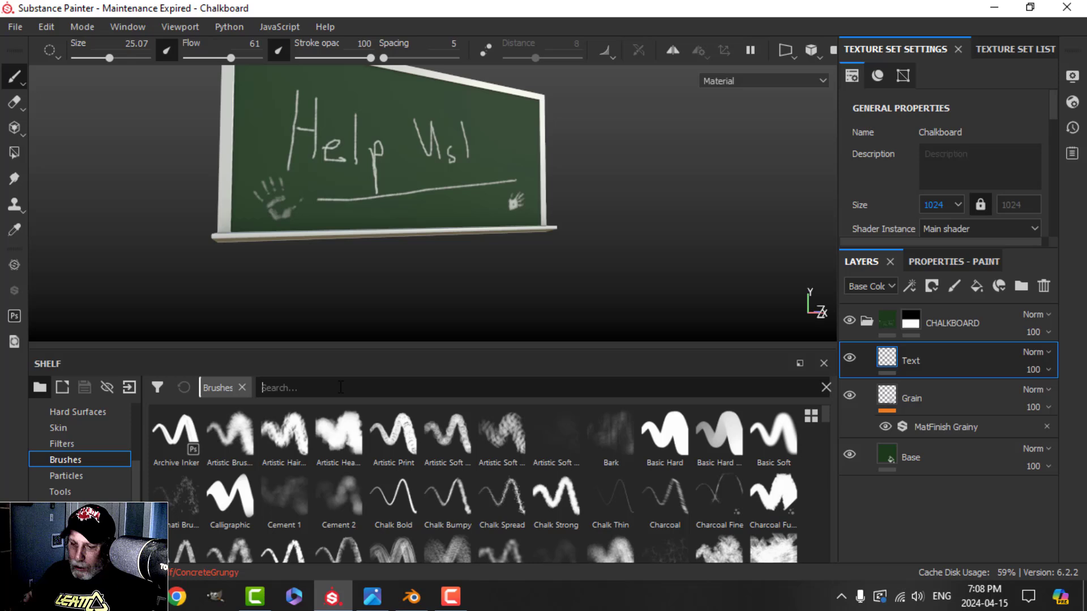
{"action": "type", "text": "dirt"}
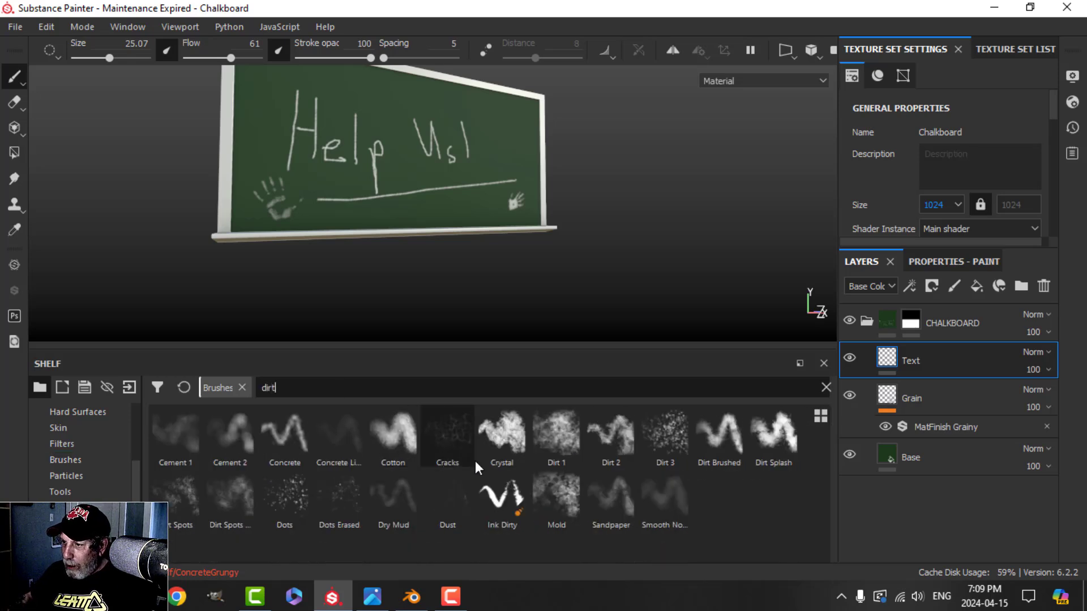
{"action": "left_click", "coordinate": [549, 430]}
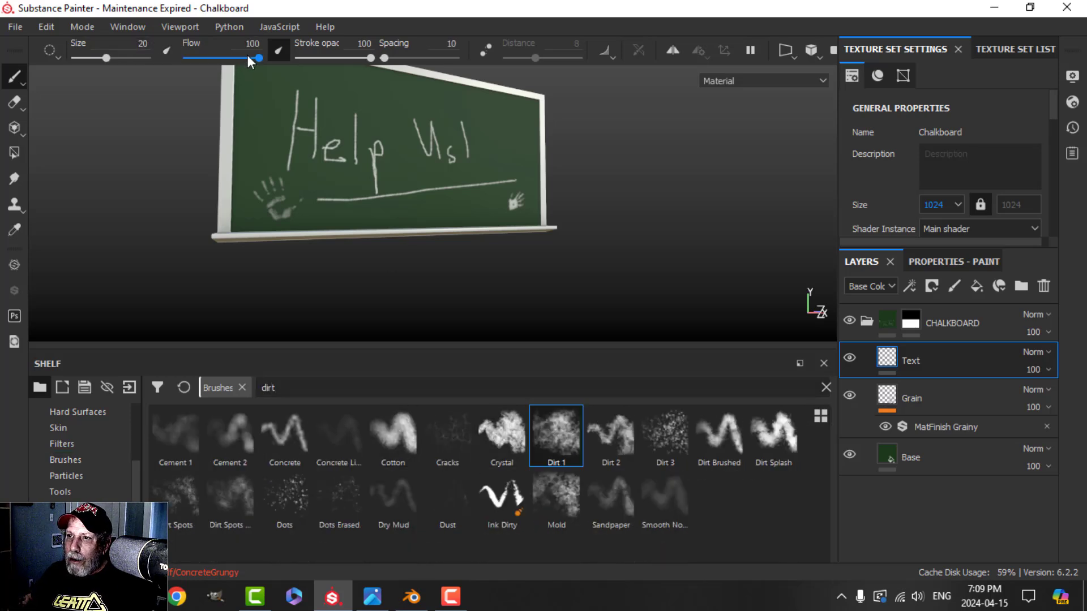
{"action": "left_click", "coordinate": [14, 102]}
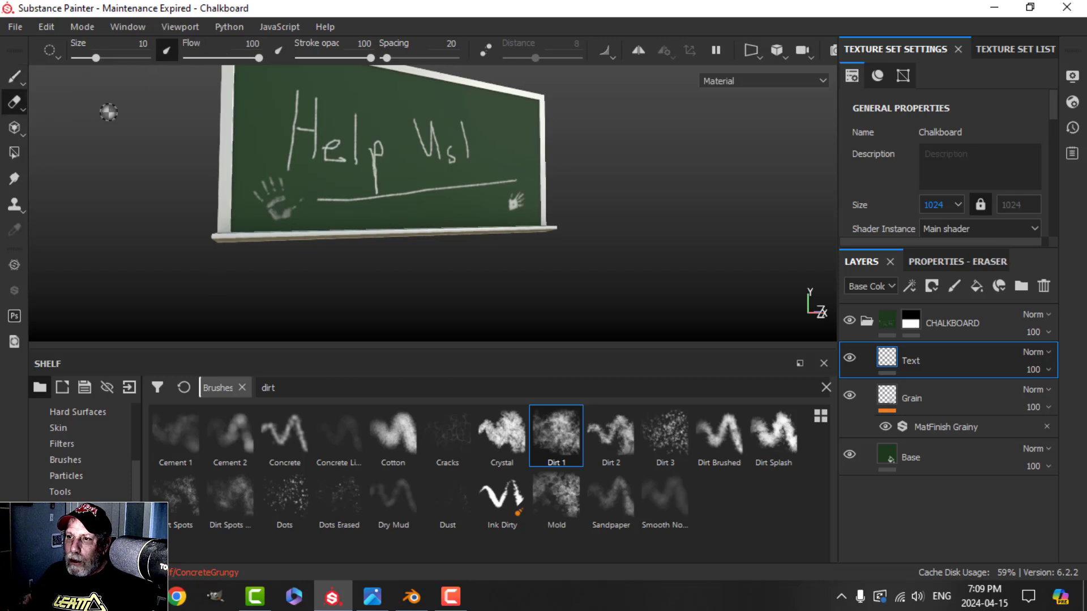
{"action": "left_click", "coordinate": [569, 439]}
Set the eraser flow to 66 and erase patches of the chalk writing and handprints
{"action": "left_click_drag", "start_coordinate": [259, 58], "coordinate": [234, 58]}
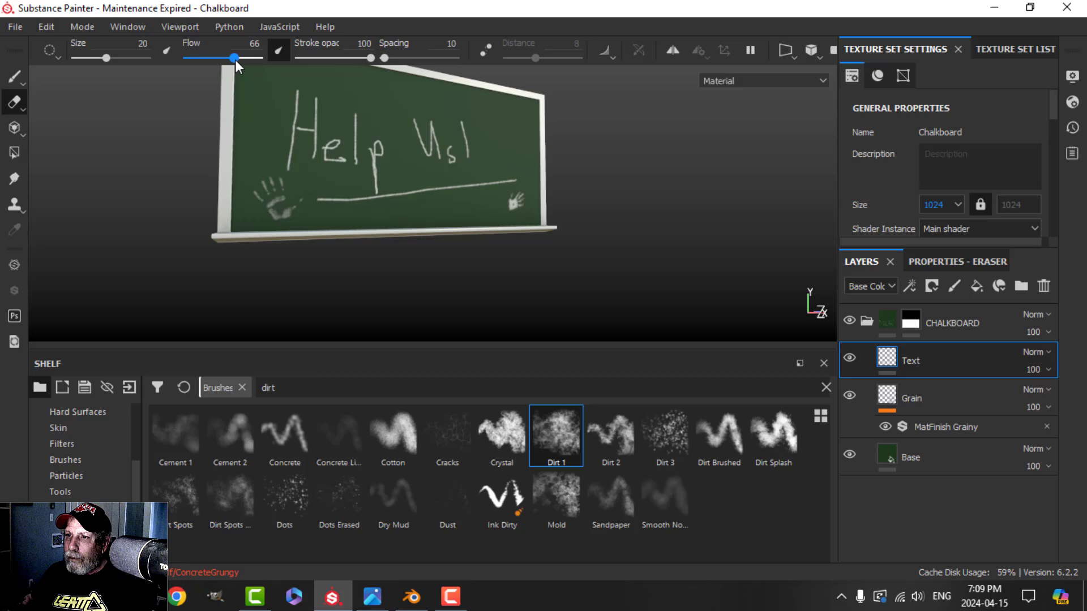
{"action": "left_click_drag", "start_coordinate": [340, 147], "coordinate": [414, 214], "text": "alt"}
{"action": "scroll", "coordinate": [414, 214], "scroll_direction": "up", "scroll_amount": 2}
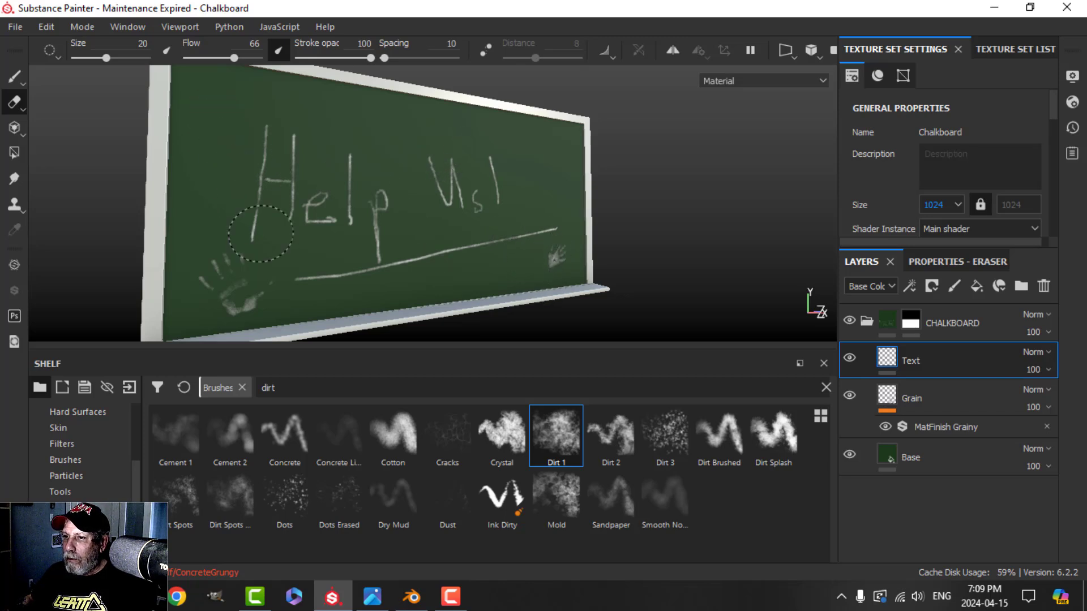
{"action": "left_click_drag", "start_coordinate": [479, 234], "coordinate": [404, 226], "text": "alt"}
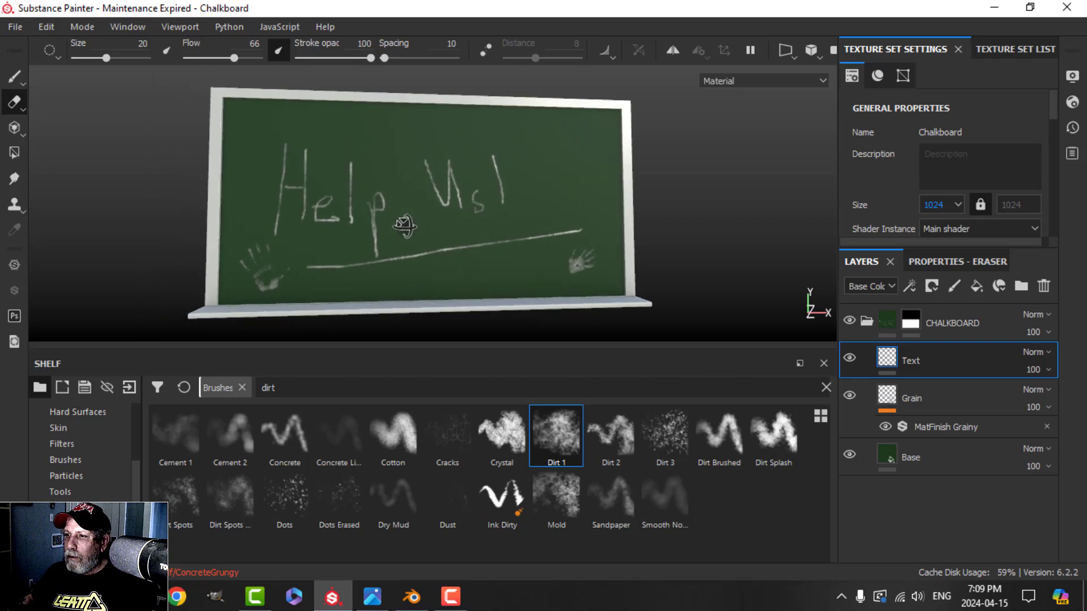
{"action": "scroll", "coordinate": [498, 230], "scroll_direction": "up", "scroll_amount": 4}
{"action": "mouse_move", "coordinate": [490, 236]}
{"action": "middle_mouse_down", "text": "alt"}
{"action": "mouse_move", "coordinate": [505, 235]}
{"action": "mouse_move", "coordinate": [459, 223]}
{"action": "middle_mouse_up", "text": "alt"}
{"action": "scroll", "coordinate": [485, 242], "scroll_direction": "down", "scroll_amount": 3}
{"action": "left_click_drag", "start_coordinate": [486, 247], "coordinate": [510, 263], "text": "alt"}
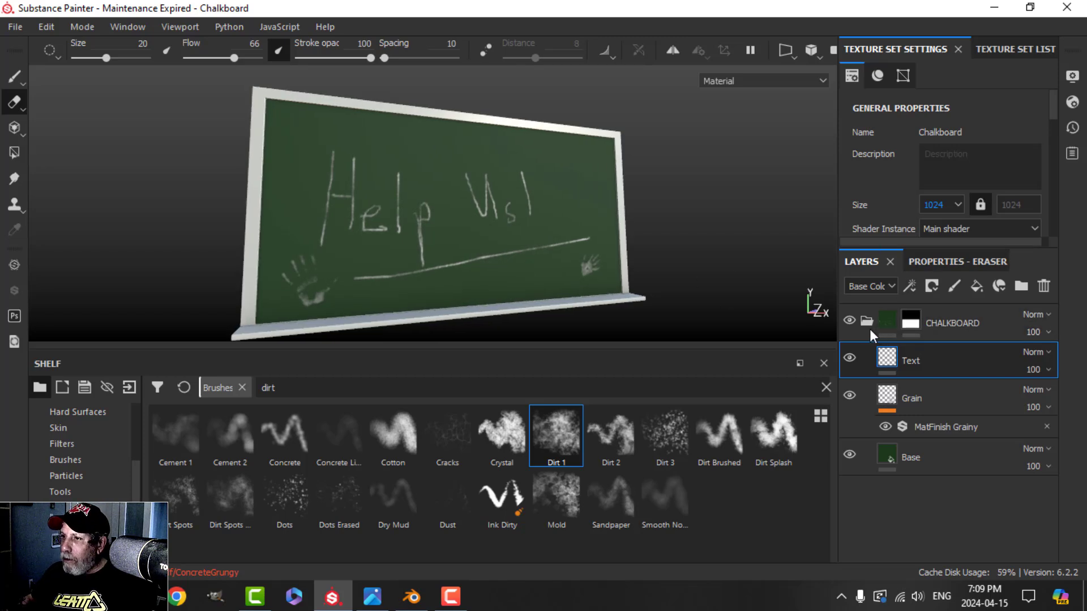
Set the Chalkboard texture set size to 2048 and check TAA in Display Settings
{"action": "left_click", "coordinate": [950, 205]}
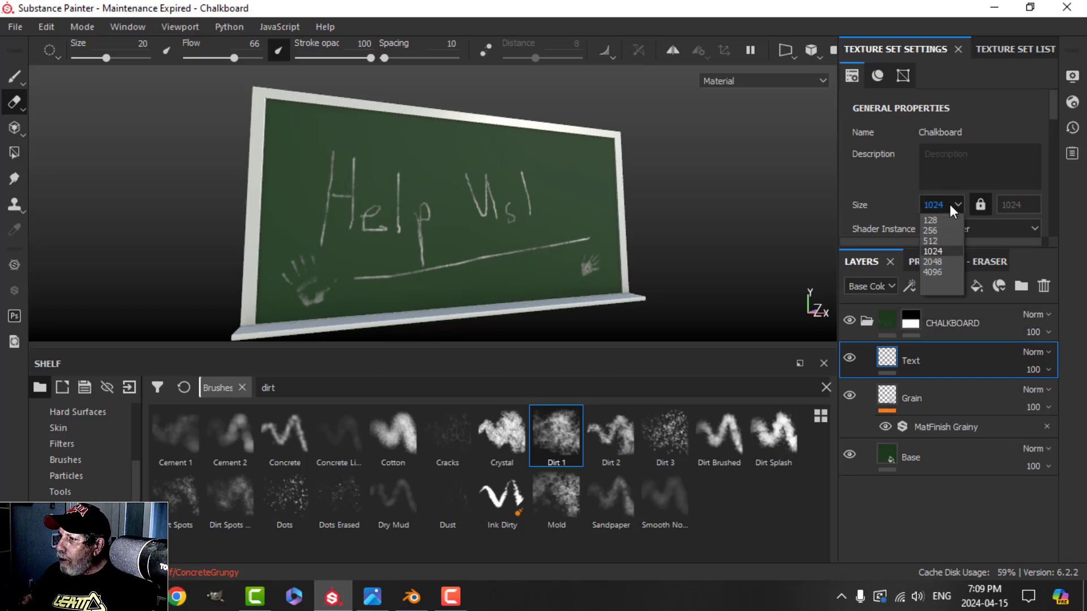
{"action": "left_click", "coordinate": [947, 261]}
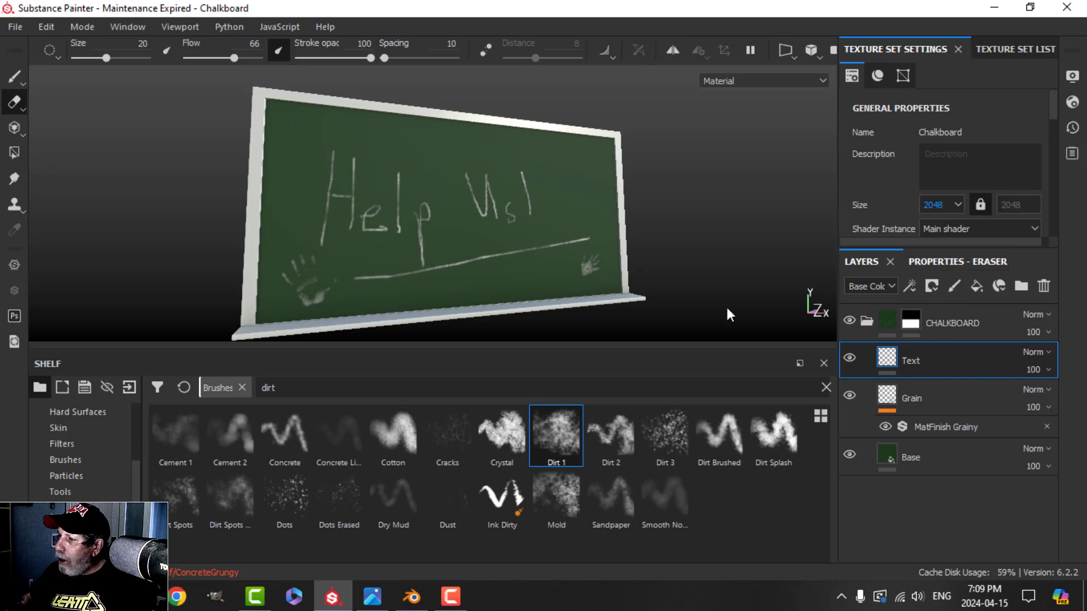
{"action": "left_click", "coordinate": [1076, 76]}
{"action": "scroll", "coordinate": [843, 368], "scroll_direction": "down", "scroll_amount": 3}
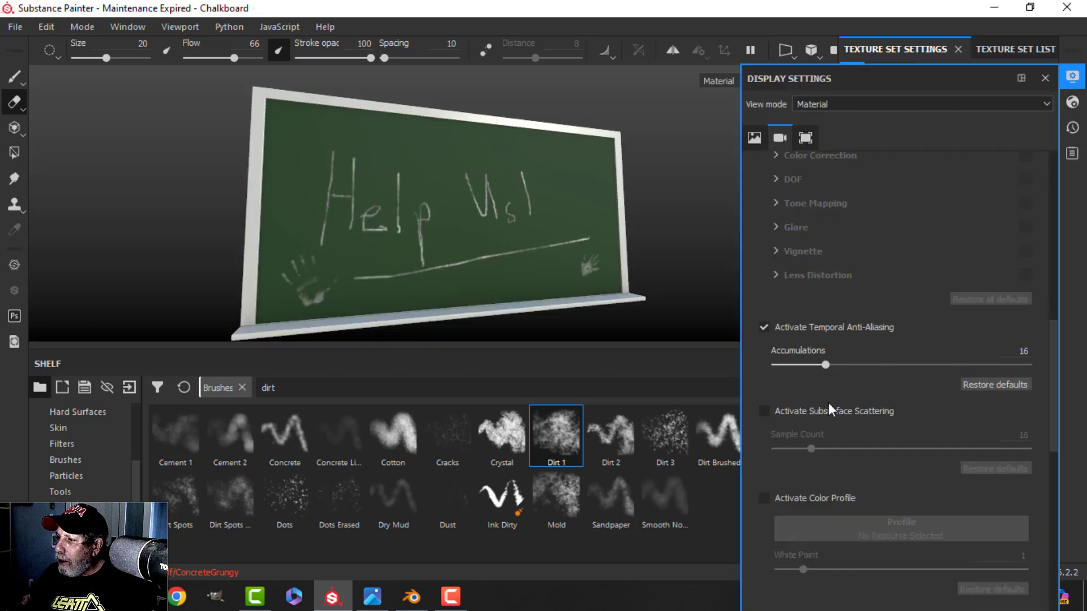
{"action": "left_click", "coordinate": [1074, 76]}
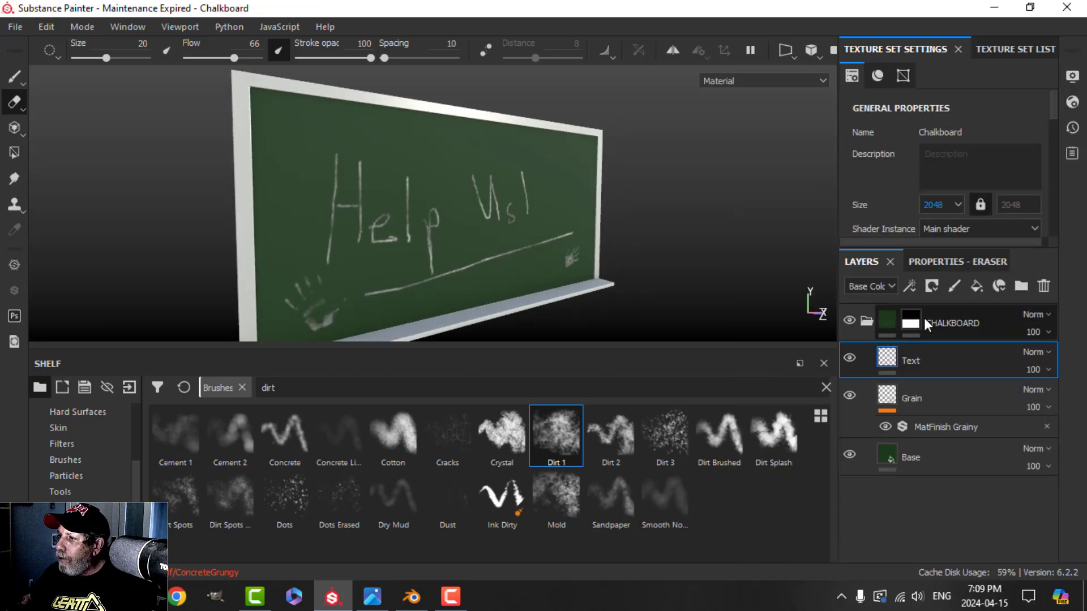
Add a fill layer above Text, toggle its metal channel, and give it a black mask
{"action": "left_click", "coordinate": [975, 287]}
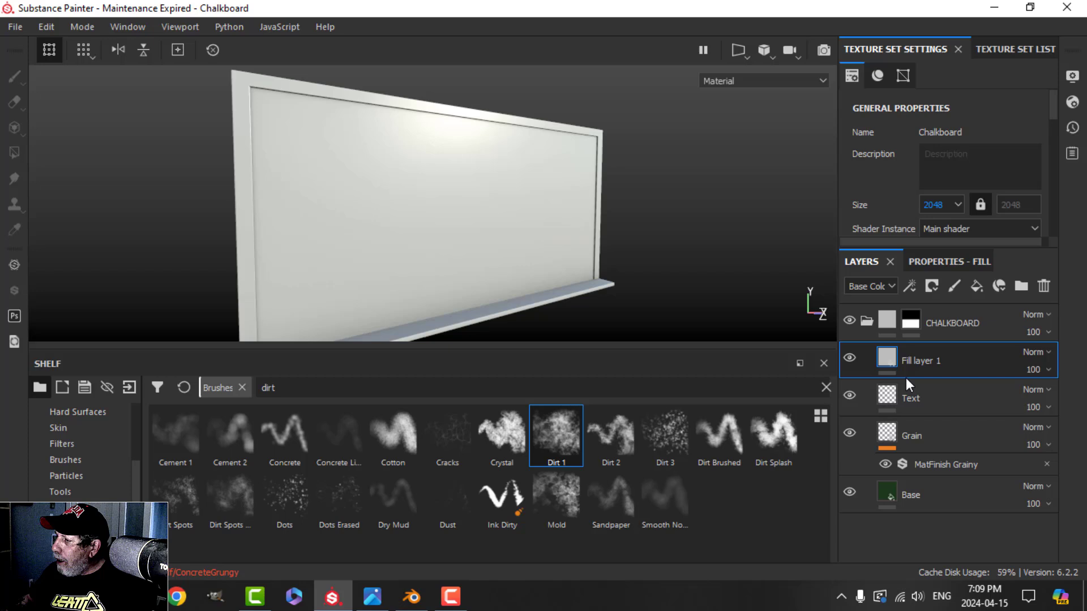
{"action": "left_click", "coordinate": [936, 261]}
{"action": "left_click", "coordinate": [871, 380]}
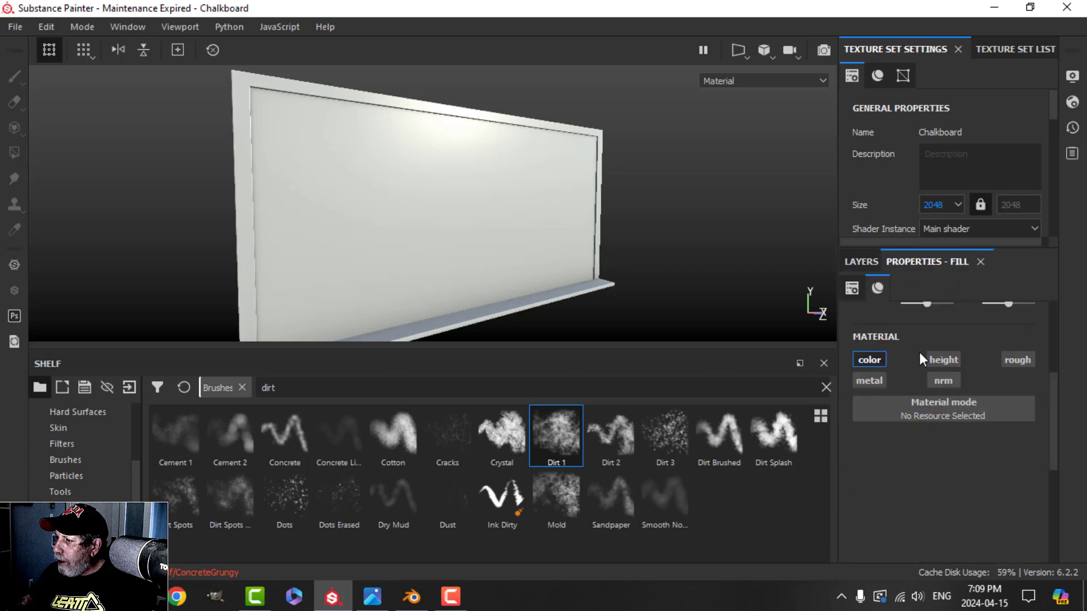
{"action": "left_click", "coordinate": [863, 261]}
{"action": "left_click", "coordinate": [932, 286]}
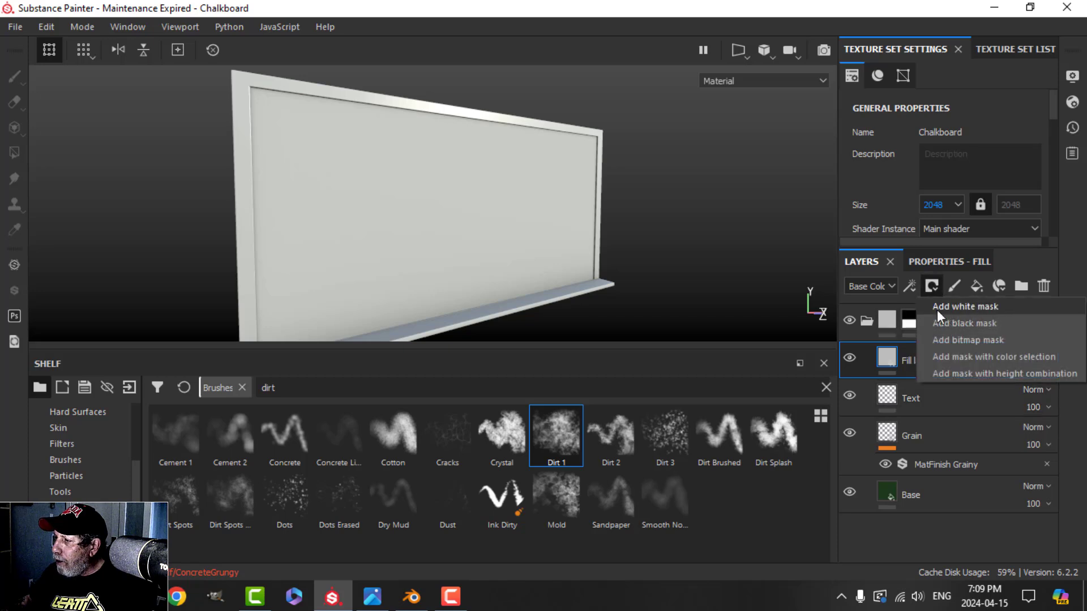
{"action": "left_click", "coordinate": [949, 323]}
Add a fill effect to the mask using BnW Spots 2 as its grayscale texture
{"action": "left_click", "coordinate": [911, 286]}
{"action": "left_click", "coordinate": [937, 346]}
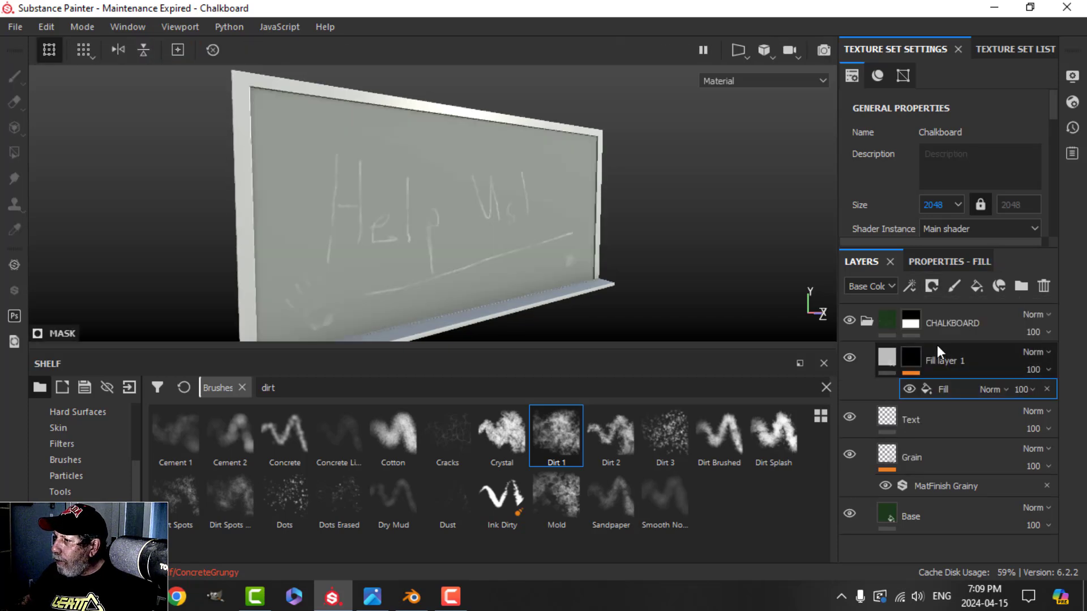
{"action": "left_click", "coordinate": [945, 262]}
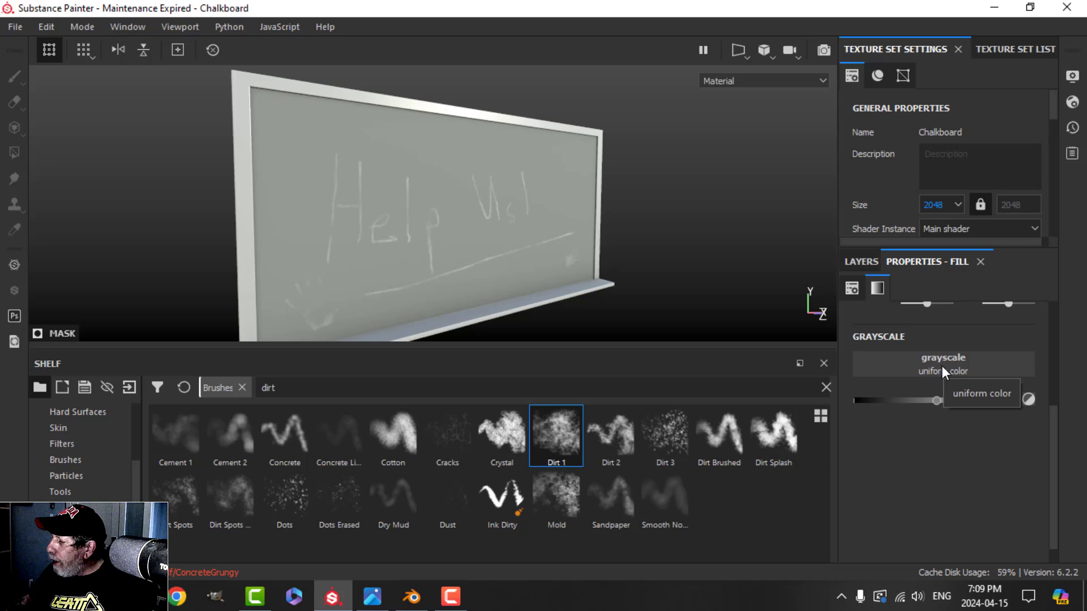
{"action": "left_click", "coordinate": [942, 366]}
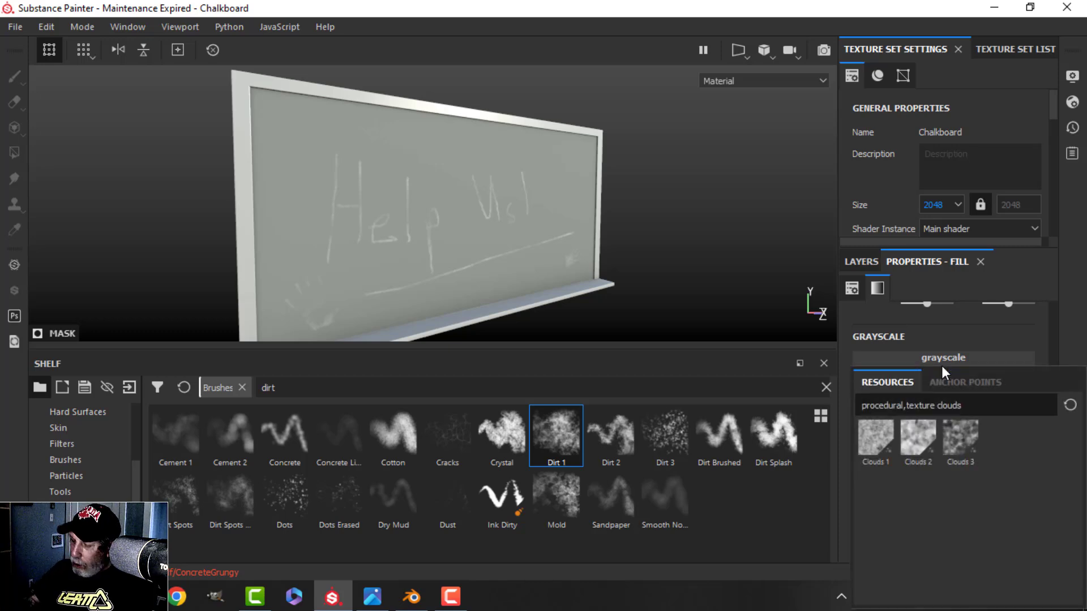
{"action": "left_click", "coordinate": [1068, 405]}
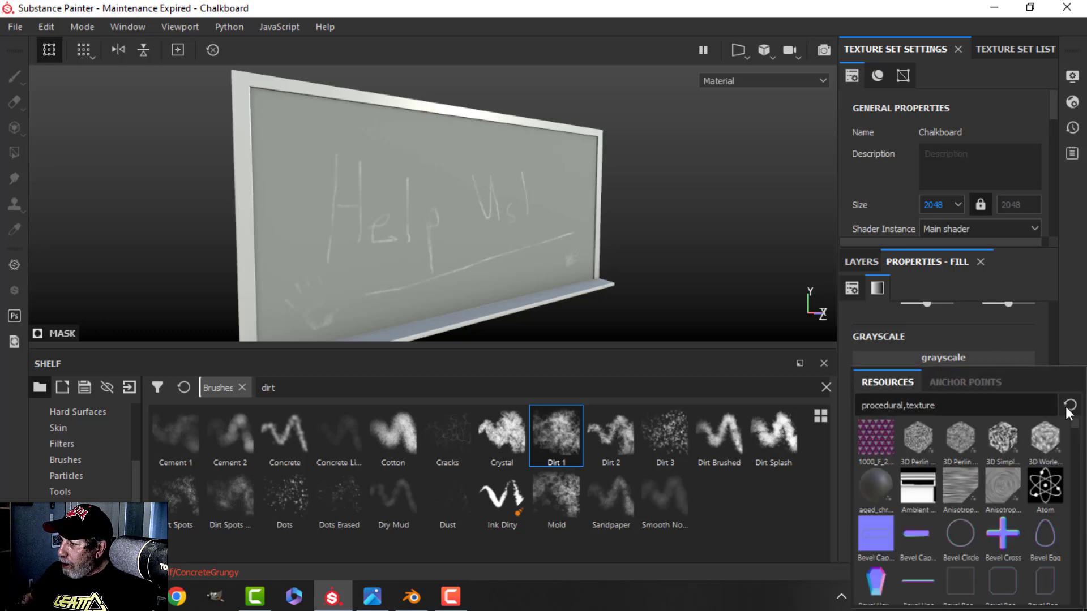
{"action": "type", "text": "b"}
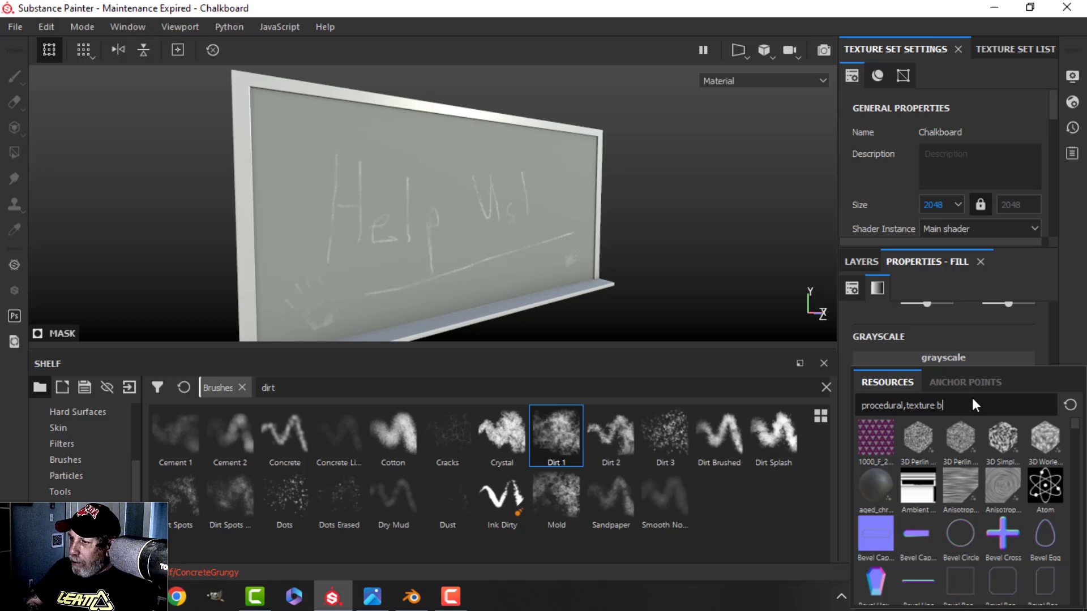
{"action": "type", "text": "nw"}
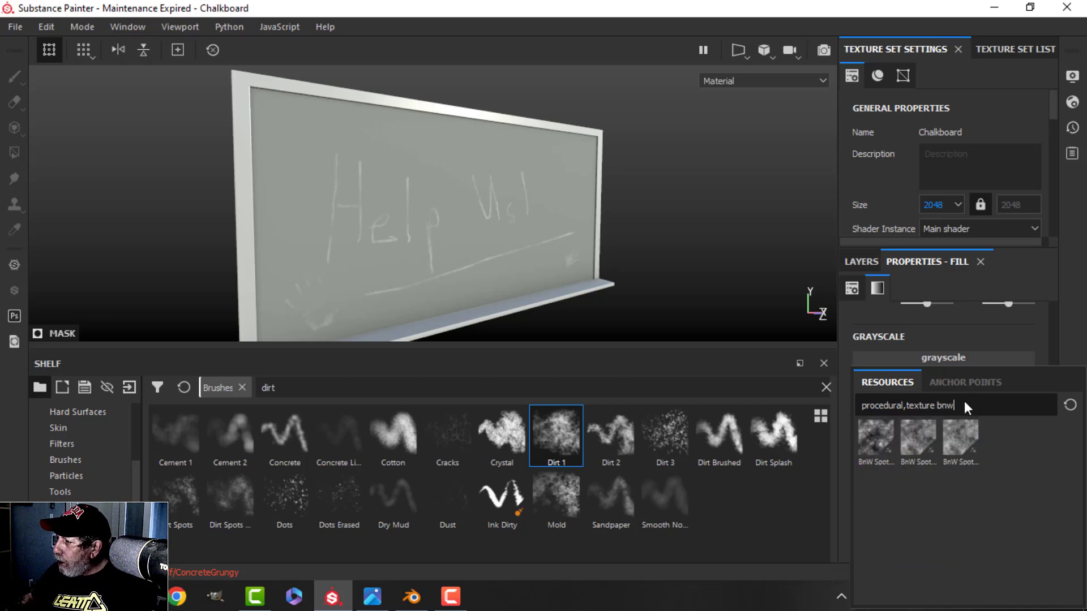
{"action": "left_click", "coordinate": [916, 439]}
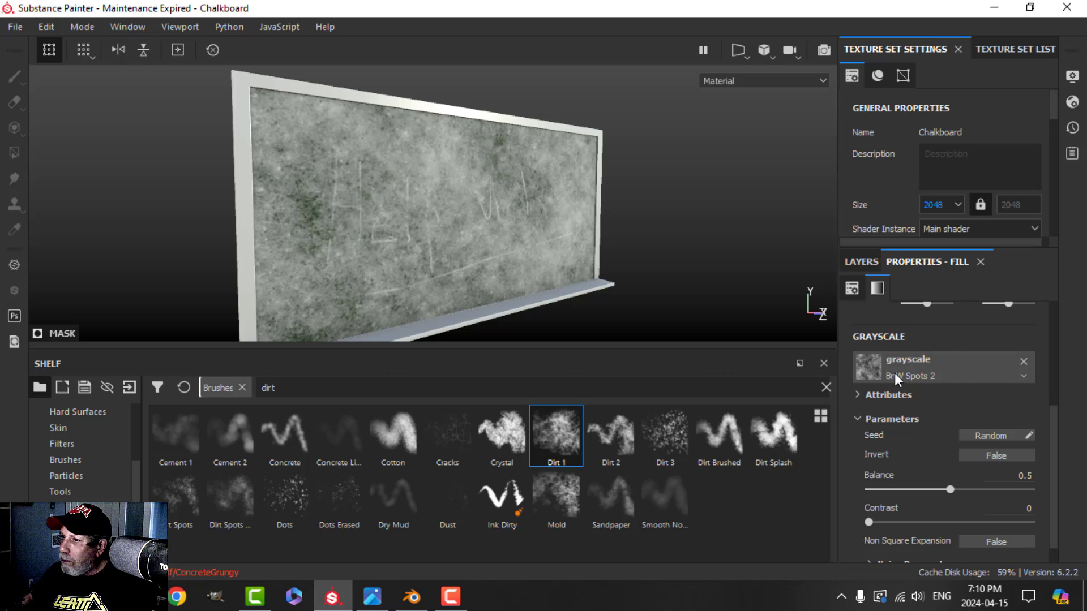
{"action": "left_click_drag", "start_coordinate": [667, 288], "coordinate": [629, 252], "text": "alt"}
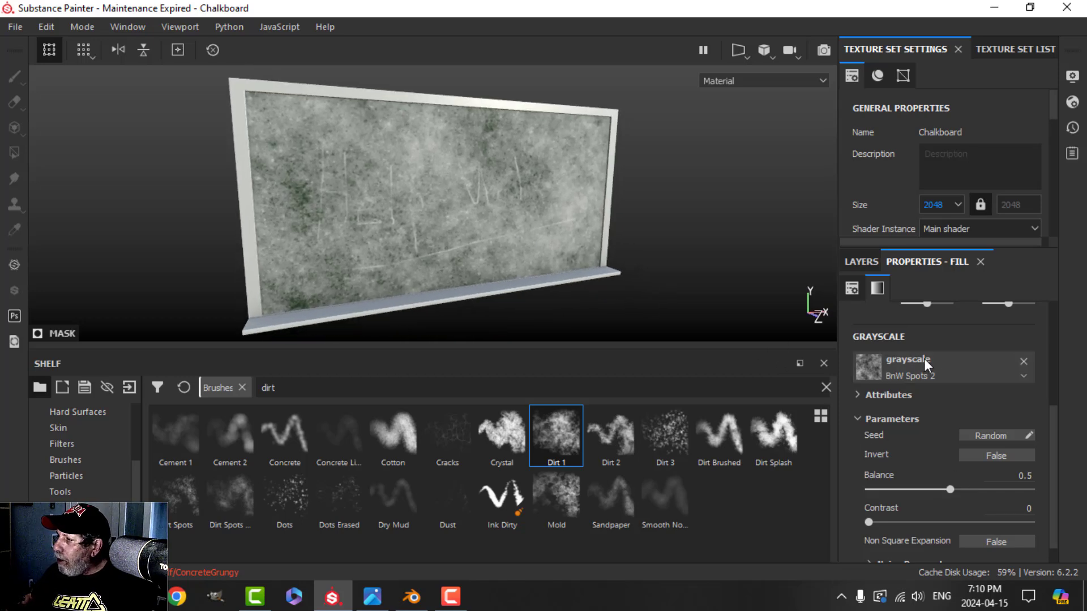
Lower the BnW Spots 2 mask fill's opacity to 23
{"action": "left_click", "coordinate": [858, 262]}
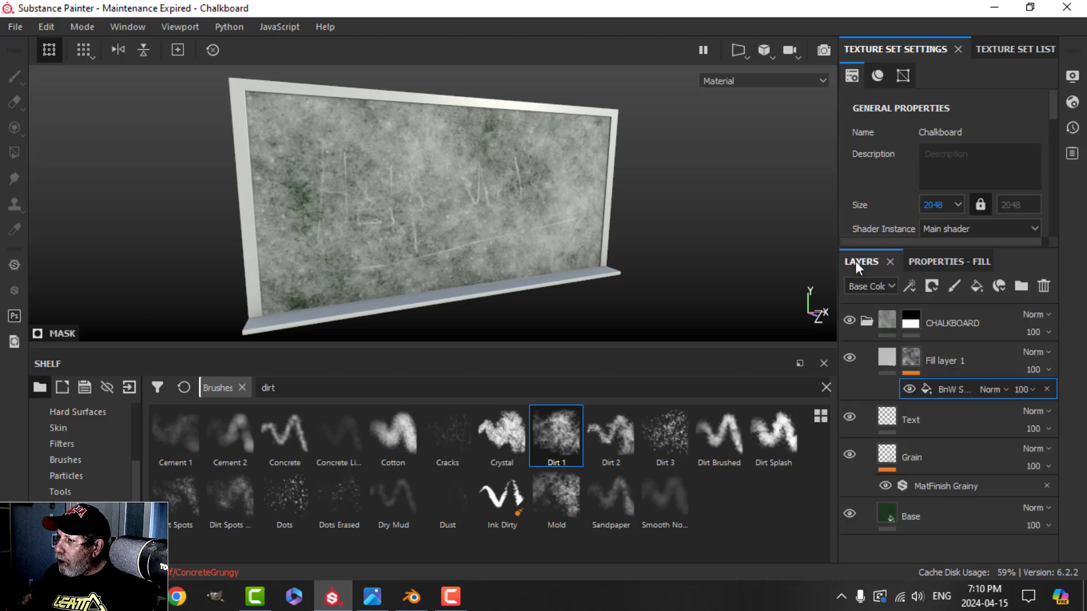
{"action": "left_click", "coordinate": [1025, 389]}
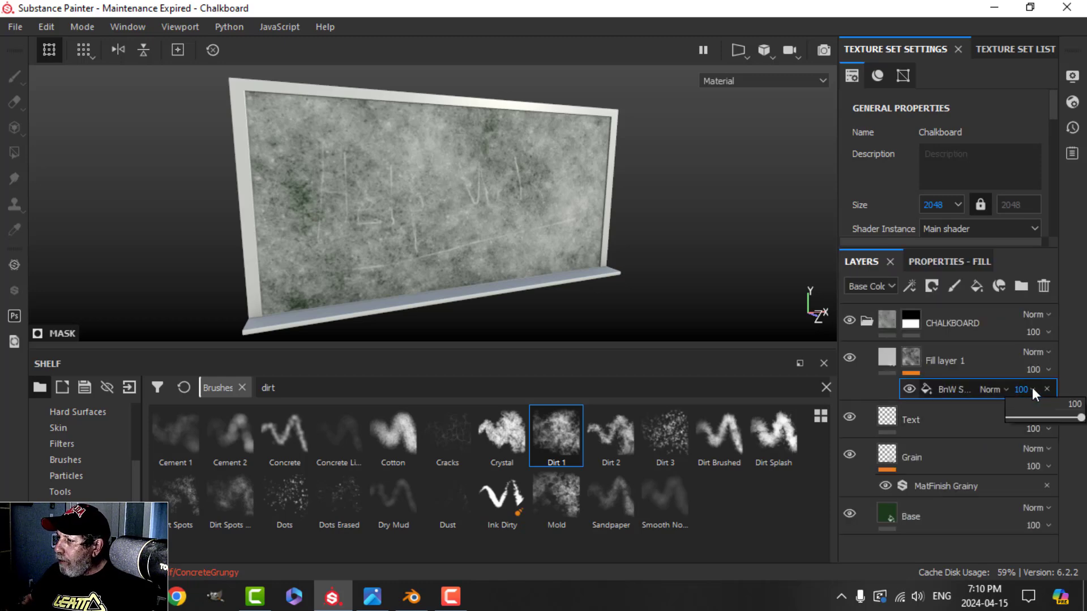
{"action": "left_click_drag", "start_coordinate": [1082, 419], "coordinate": [1026, 422]}
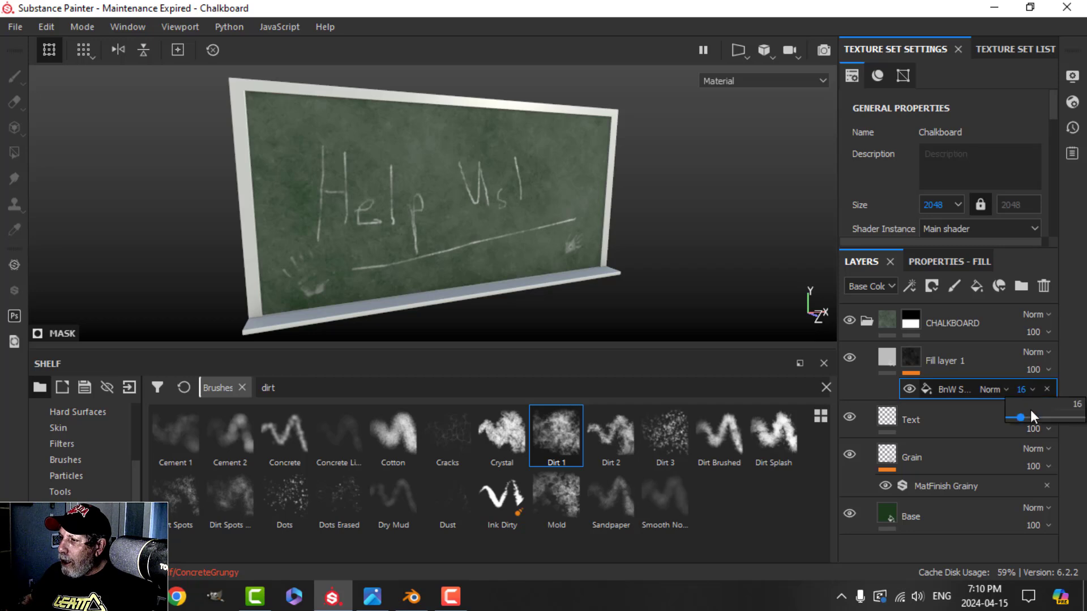
{"action": "left_click_drag", "start_coordinate": [1031, 411], "coordinate": [1026, 416]}
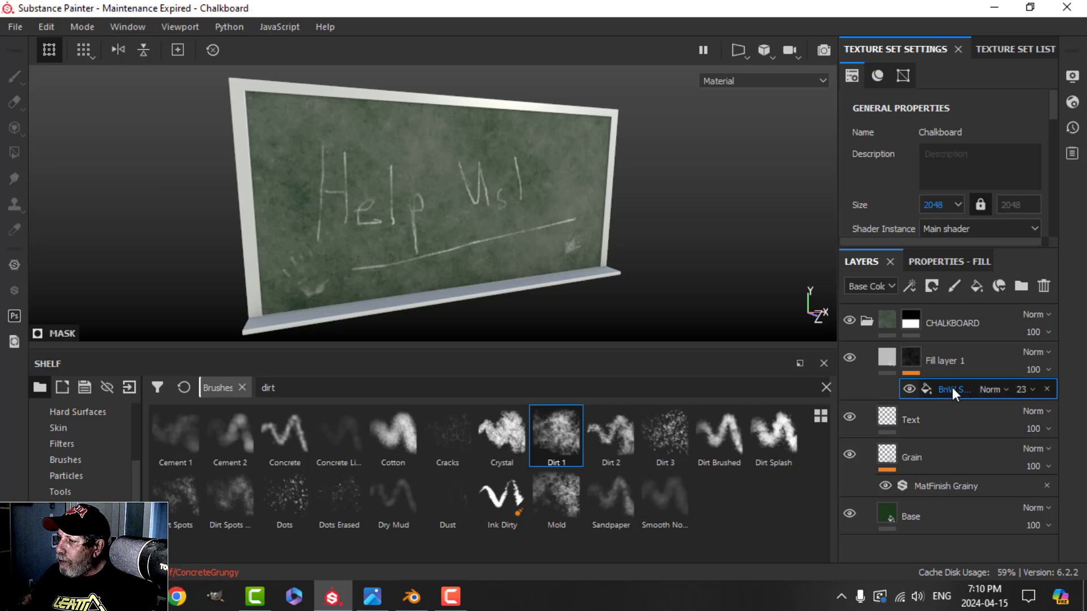
Add a paint effect to Fill layer 1's mask and paint dust with a 40.6 Dirt 1 brush
{"action": "left_click", "coordinate": [910, 285]}
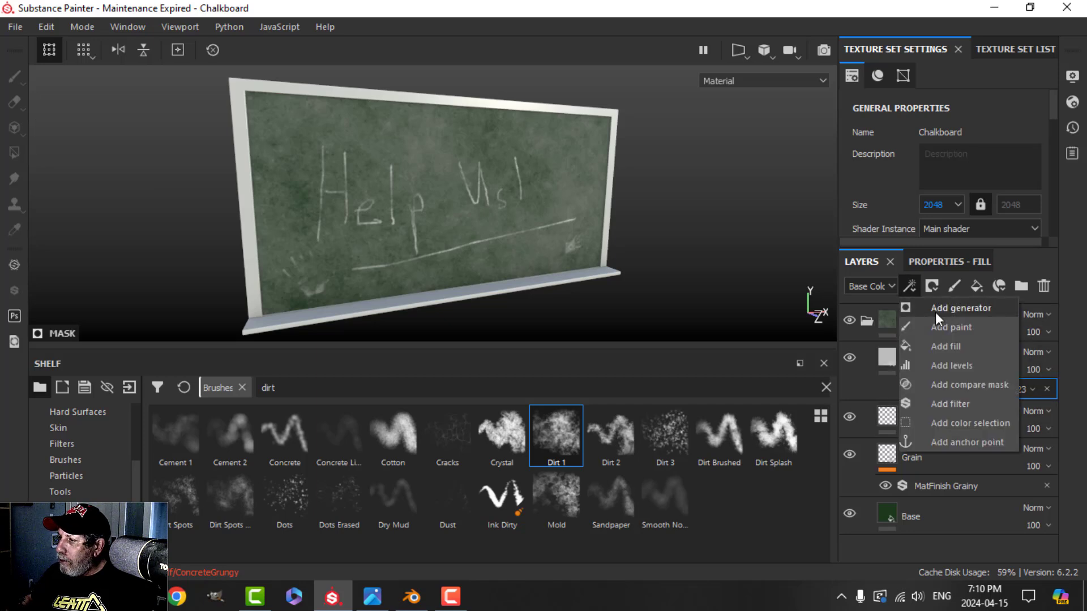
{"action": "left_click", "coordinate": [944, 326]}
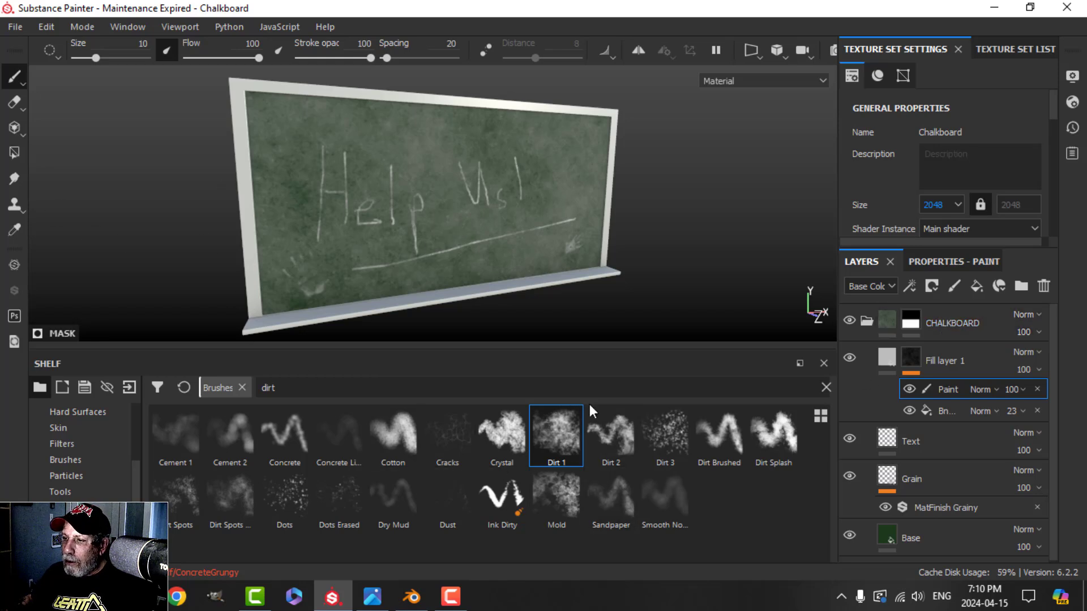
{"action": "left_click", "coordinate": [545, 433]}
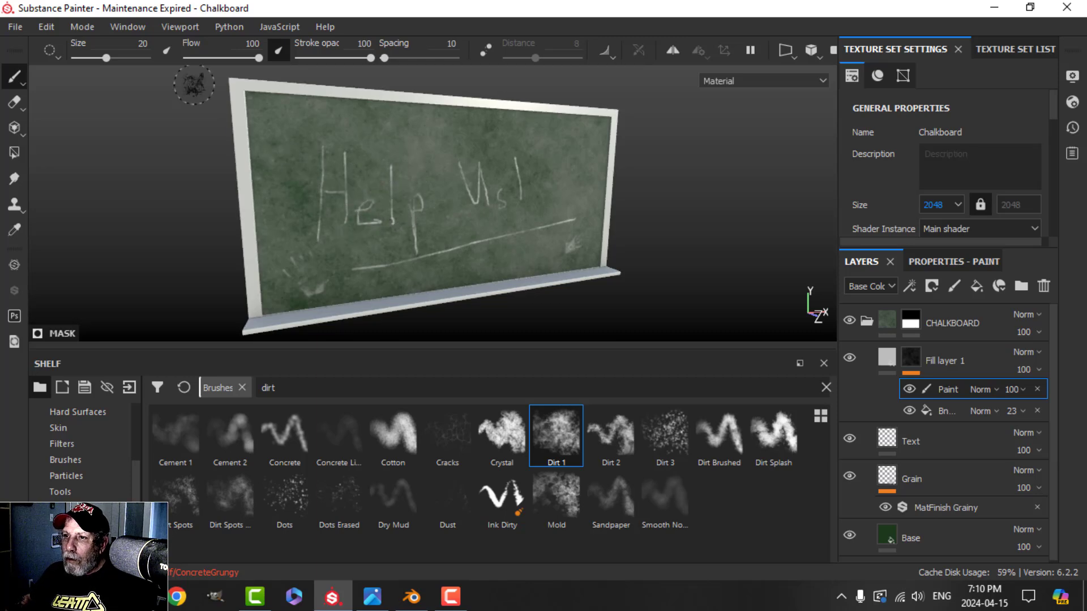
{"action": "left_click_drag", "start_coordinate": [230, 56], "coordinate": [228, 57]}
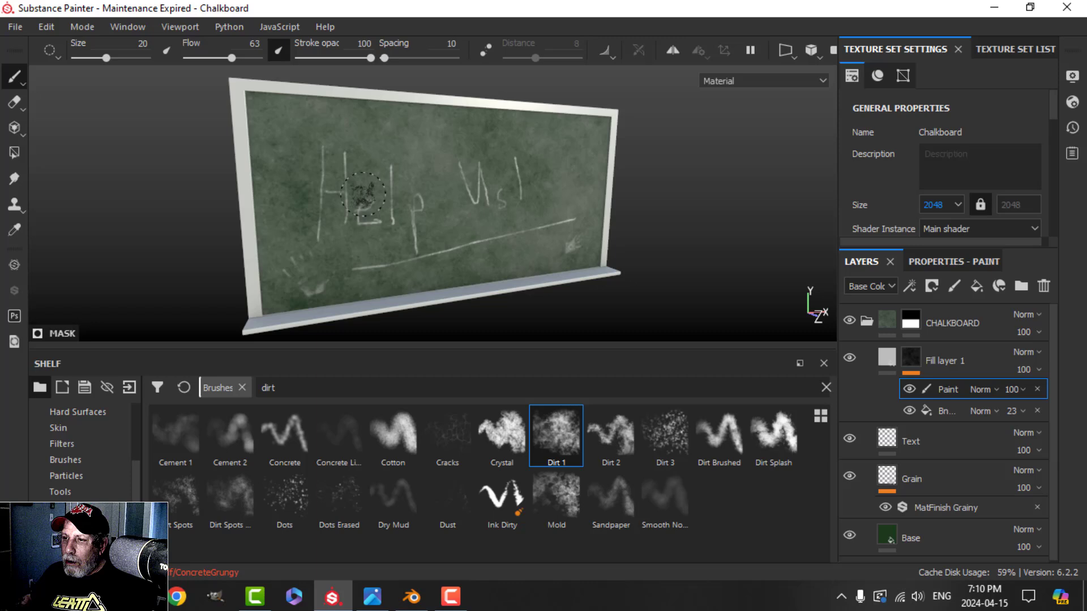
{"action": "right_click_drag", "start_coordinate": [363, 195], "coordinate": [397, 195], "text": "ctrl"}
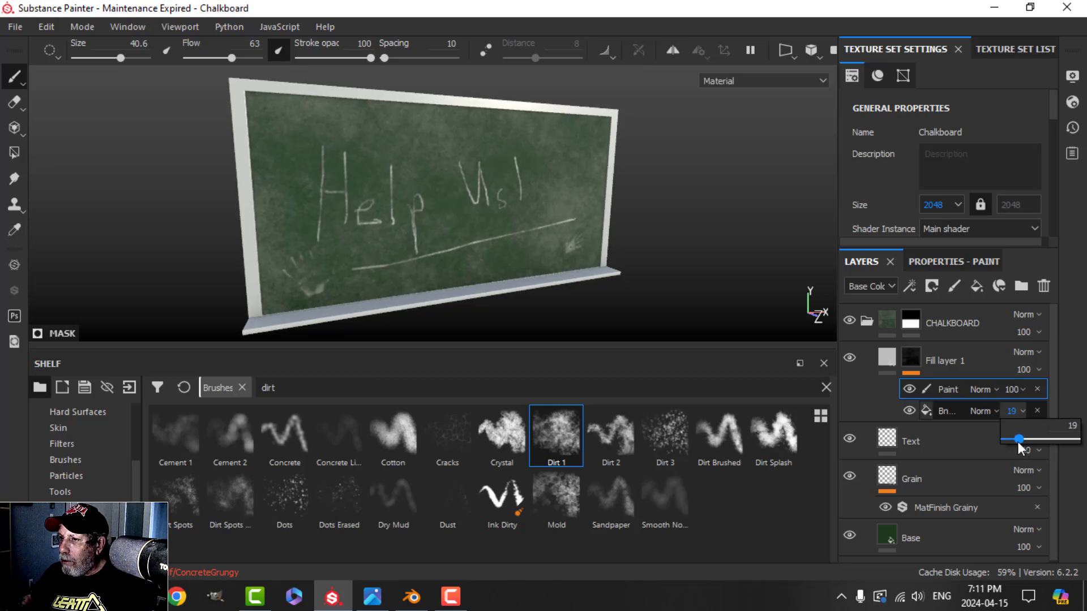
{"action": "scroll", "coordinate": [512, 252], "scroll_direction": "up", "scroll_amount": 5}
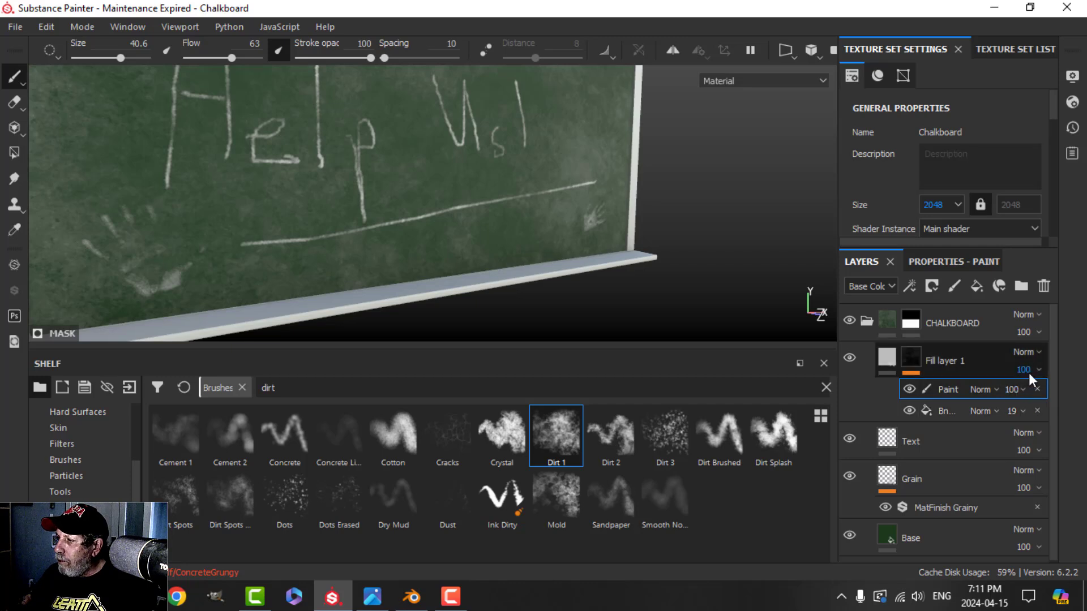
Lower Fill layer 1's opacity to 59 and collapse the CHALKBOARD folder
{"action": "left_click", "coordinate": [1038, 370]}
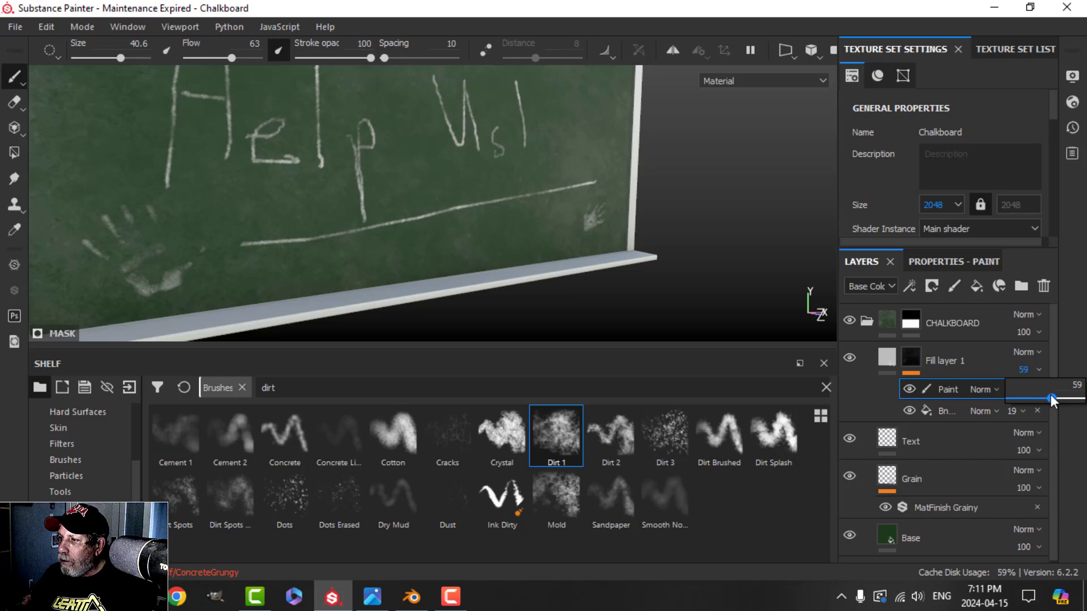
{"action": "mouse_move", "coordinate": [708, 262]}
{"action": "right_mouse_down", "text": "alt"}
{"action": "mouse_move", "coordinate": [532, 246]}
{"action": "mouse_move", "coordinate": [498, 232]}
{"action": "right_mouse_up", "text": "alt"}
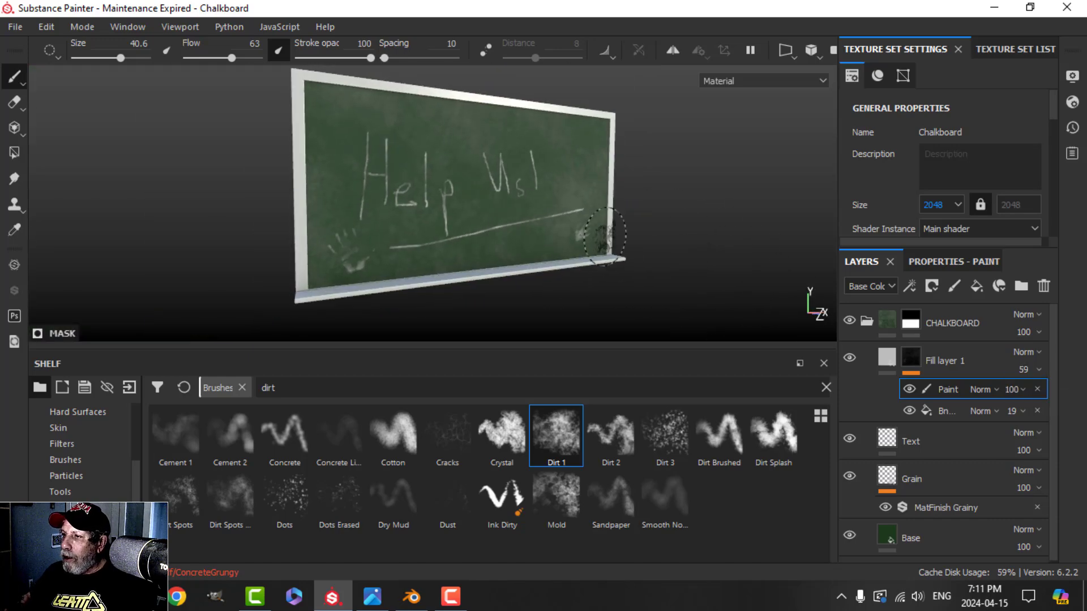
{"action": "key", "text": "Tab"}
{"action": "key", "text": "Tab"}
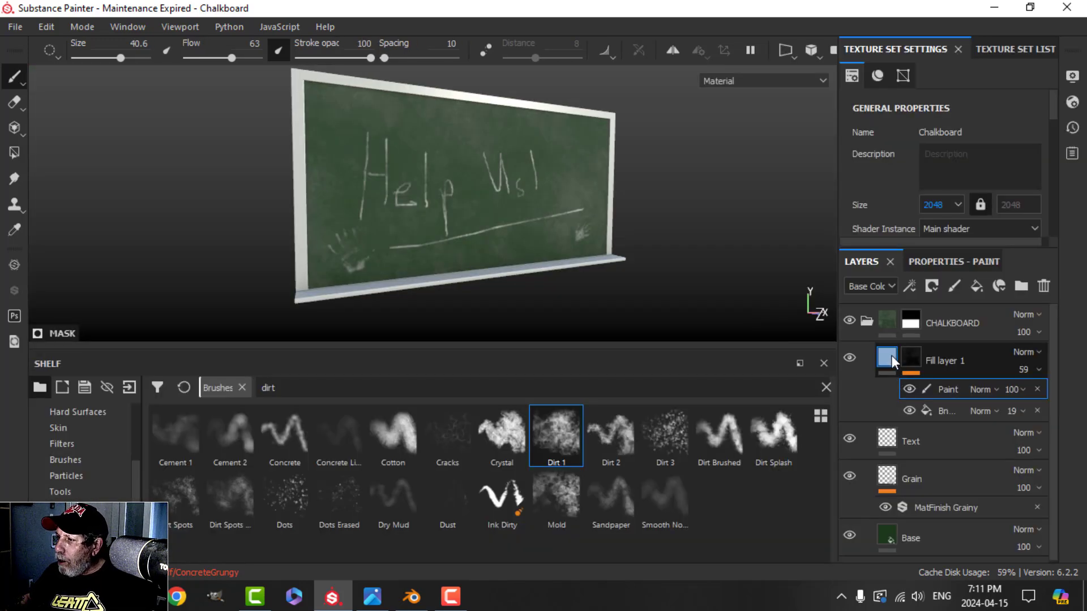
{"action": "left_click", "coordinate": [866, 320]}
{"action": "left_click", "coordinate": [935, 328]}
{"action": "middle_click_drag", "start_coordinate": [597, 283], "coordinate": [561, 261], "text": "alt"}
{"action": "left_click_drag", "start_coordinate": [561, 262], "coordinate": [567, 258], "text": "alt"}
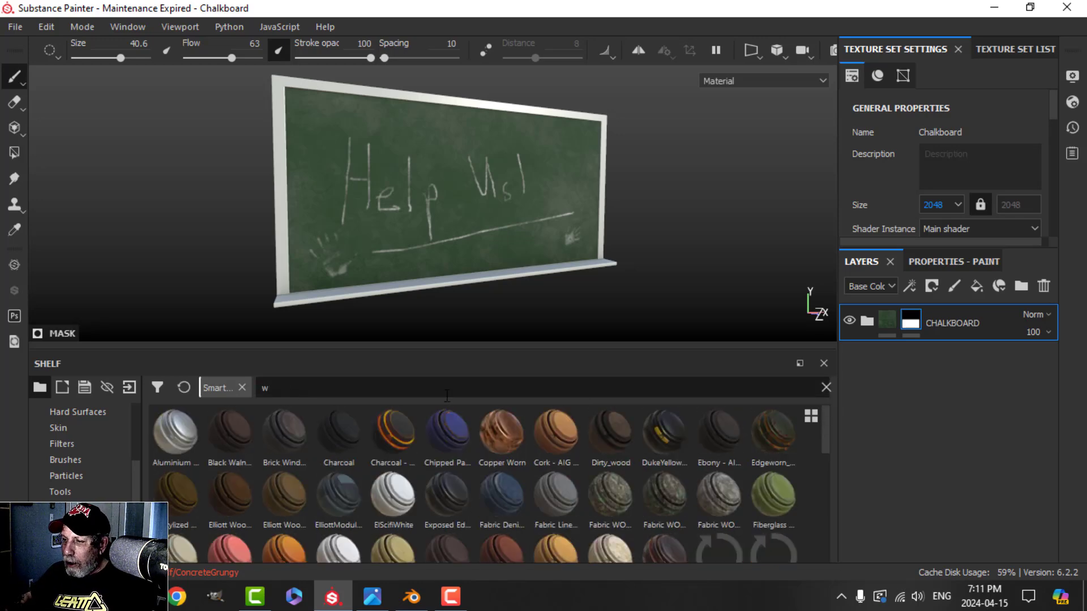
Apply the WoodPAC smart material from a 'wood' shelf search and set texture size to 1024
{"action": "type", "text": "wood"}
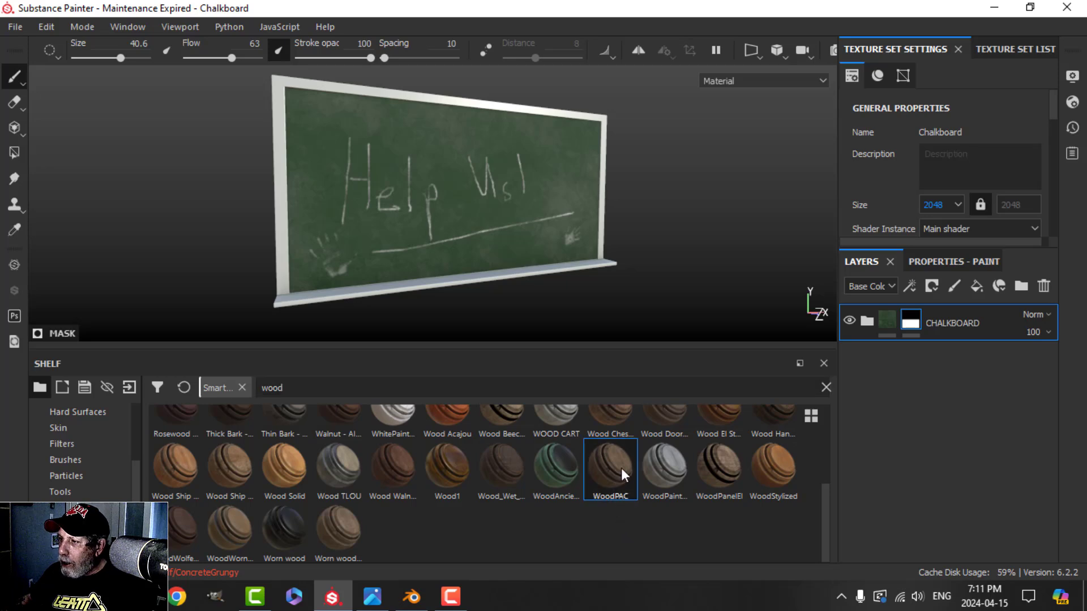
{"action": "left_click_drag", "start_coordinate": [620, 468], "coordinate": [914, 320]}
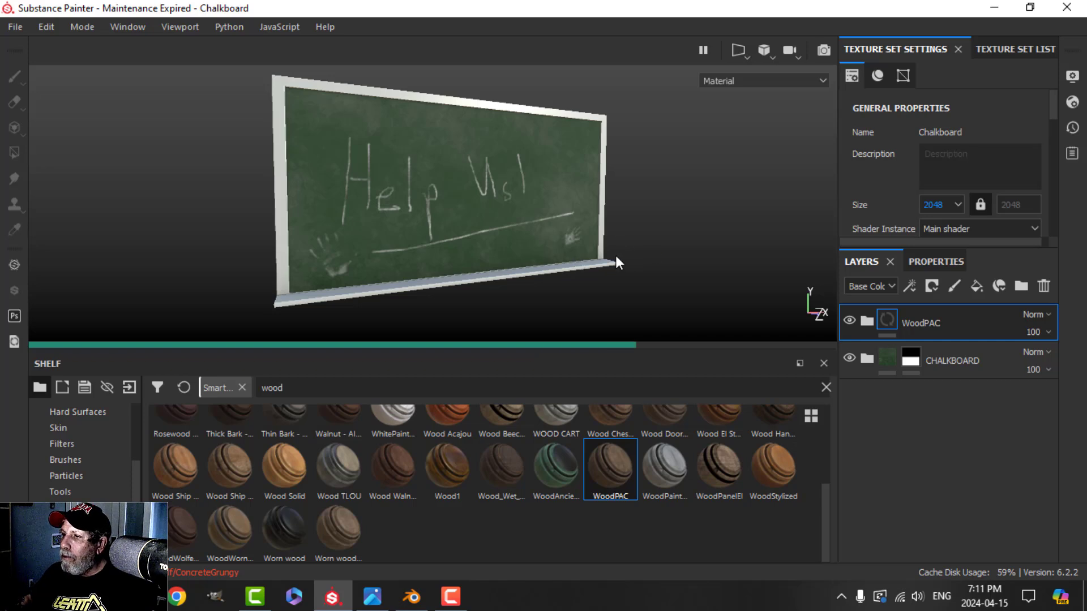
{"action": "left_click", "coordinate": [931, 207]}
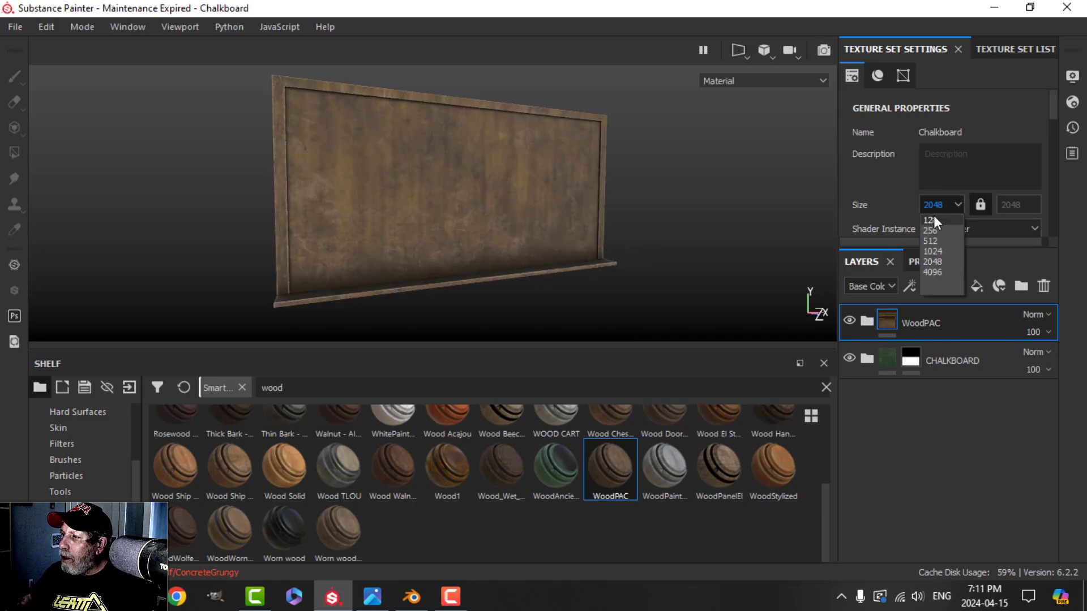
{"action": "left_click", "coordinate": [933, 251]}
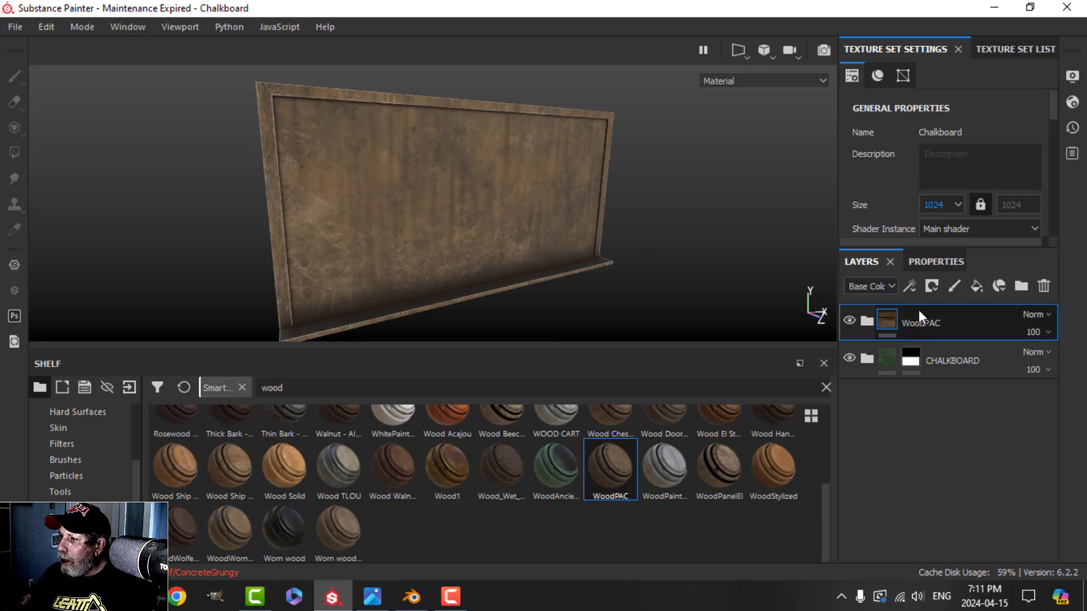
Give WoodPAC a white mask and polygon-fill the front face to reveal the green chalkboard
{"action": "left_click", "coordinate": [932, 286]}
{"action": "left_click", "coordinate": [937, 318]}
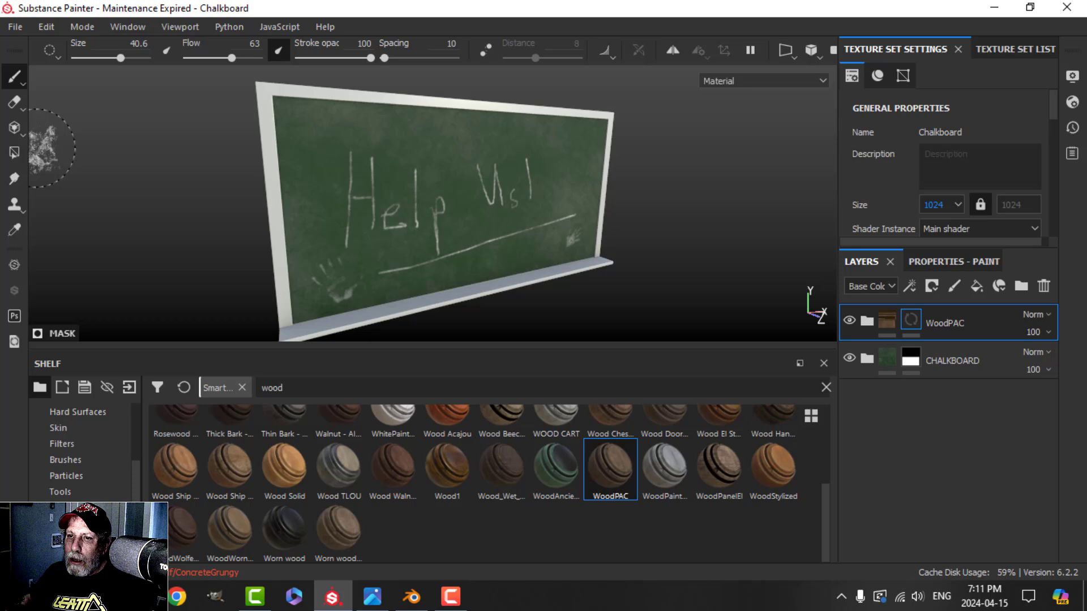
{"action": "key", "text": "ctrl+z"}
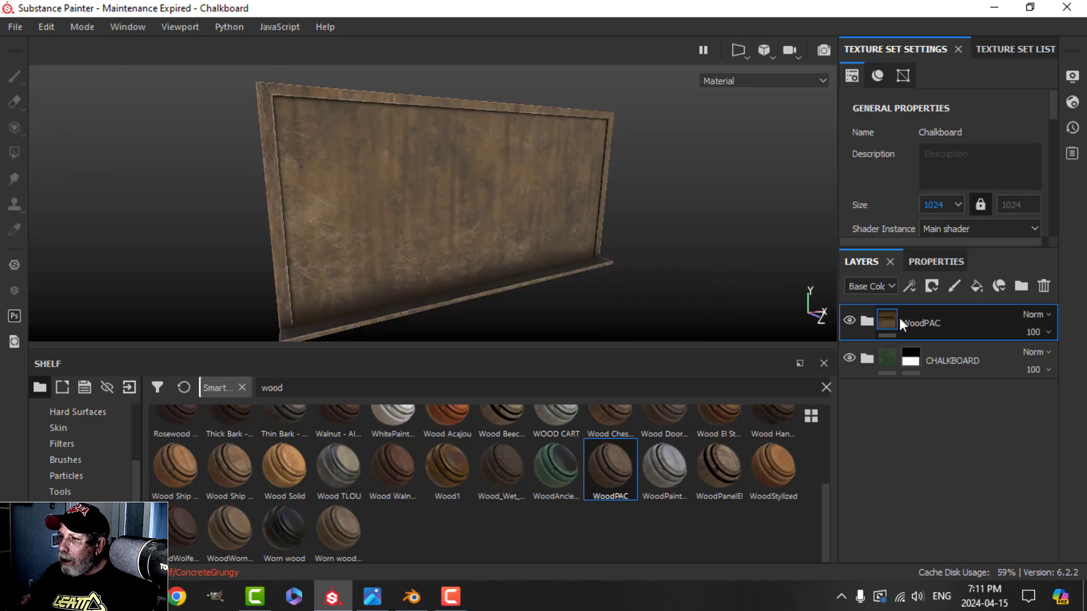
{"action": "left_click", "coordinate": [932, 285]}
{"action": "left_click", "coordinate": [955, 306]}
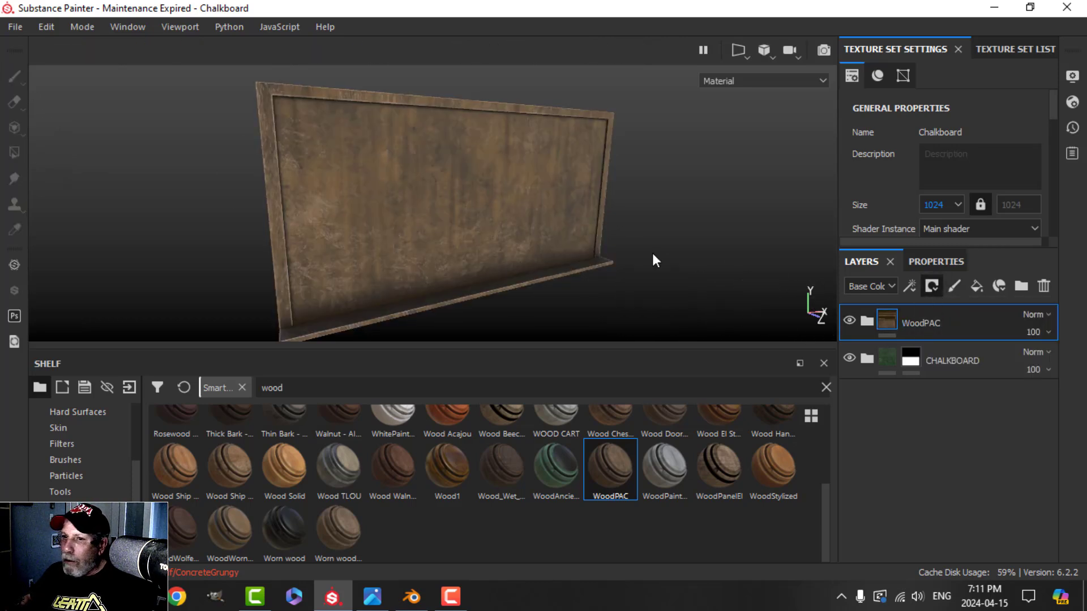
{"action": "left_click", "coordinate": [15, 152]}
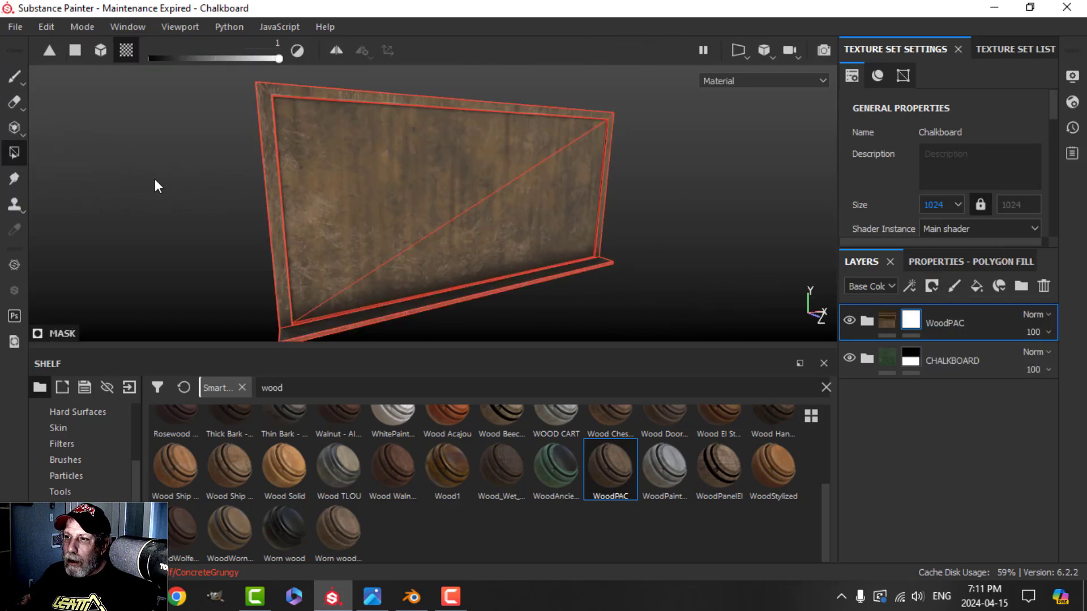
{"action": "left_click", "coordinate": [410, 193]}
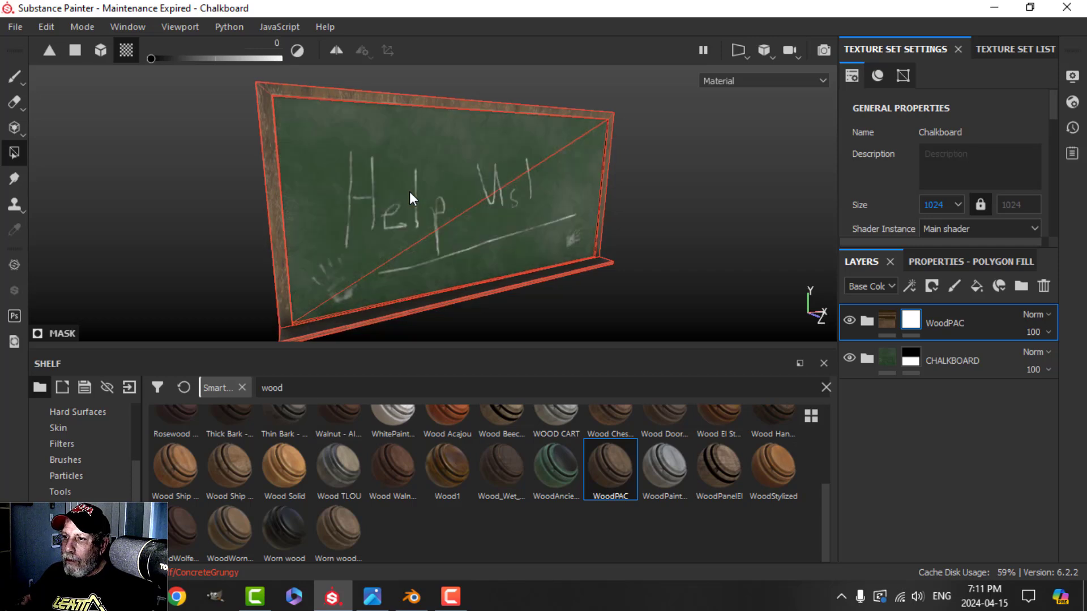
{"action": "left_click", "coordinate": [13, 78]}
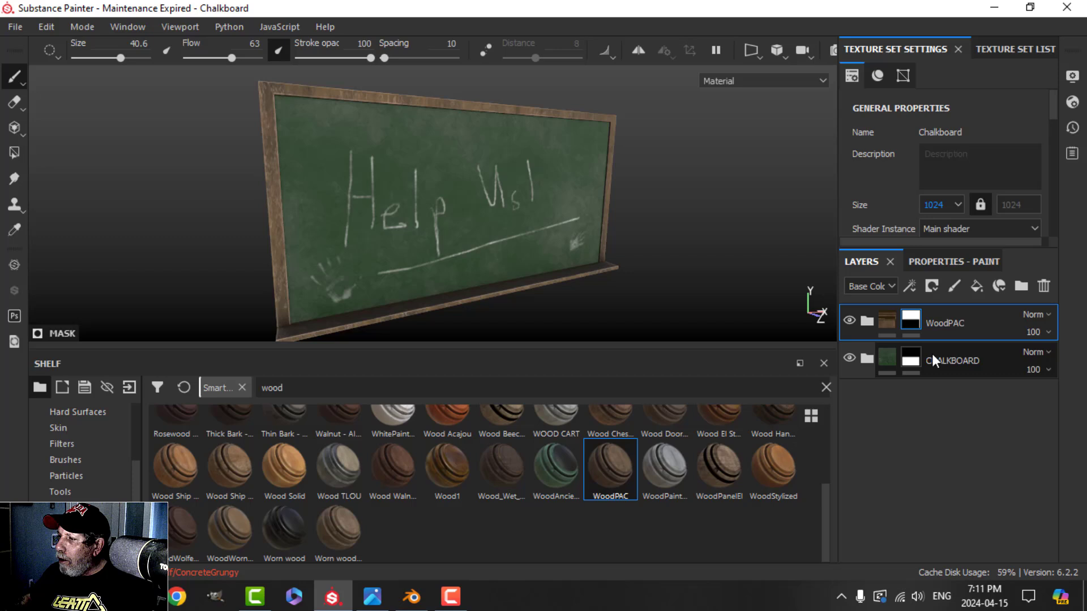
Select the Edges layer's paint mask with brush size about 10 and flow 100
{"action": "left_click", "coordinate": [867, 321]}
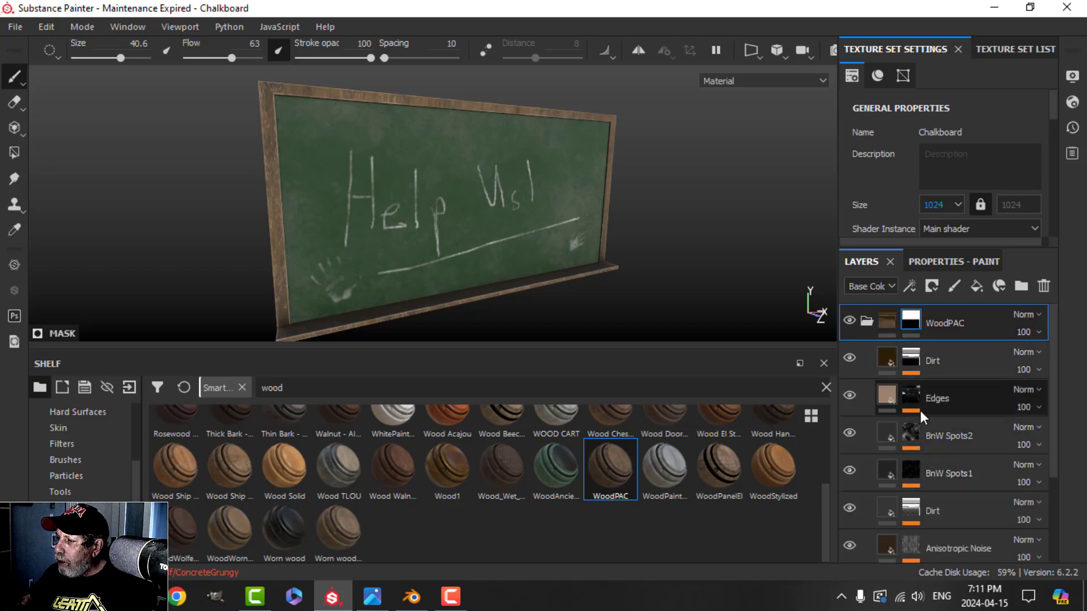
{"action": "left_click", "coordinate": [943, 428]}
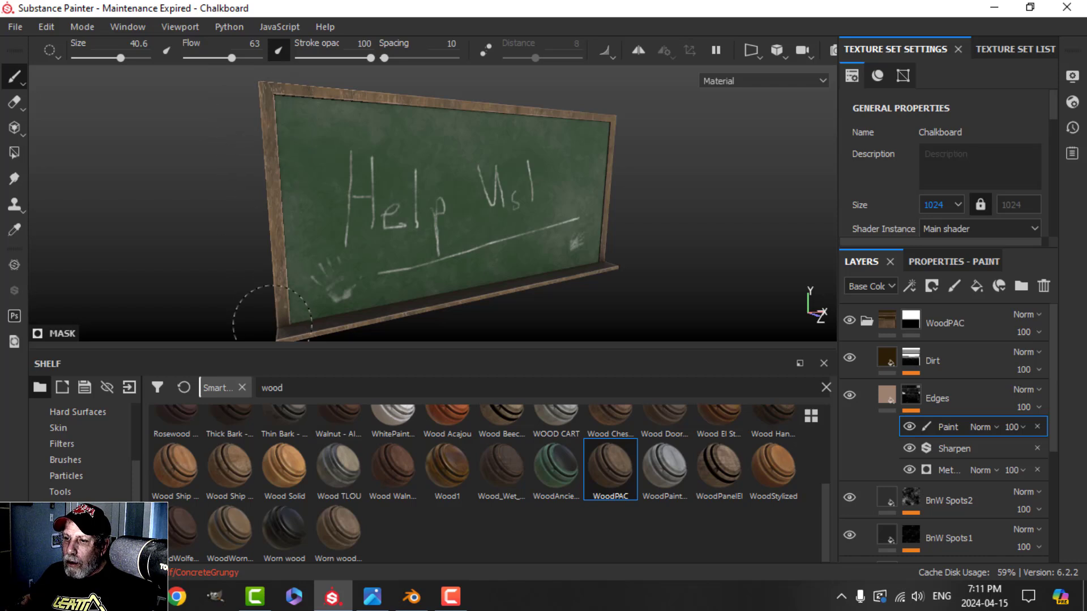
{"action": "mouse_move", "coordinate": [272, 158]}
{"action": "left_mouse_down", "text": "alt"}
{"action": "mouse_move", "coordinate": [409, 177]}
{"action": "mouse_move", "coordinate": [232, 154]}
{"action": "left_mouse_up", "text": "alt"}
{"action": "right_click_drag", "start_coordinate": [233, 154], "coordinate": [291, 133], "text": "ctrl"}
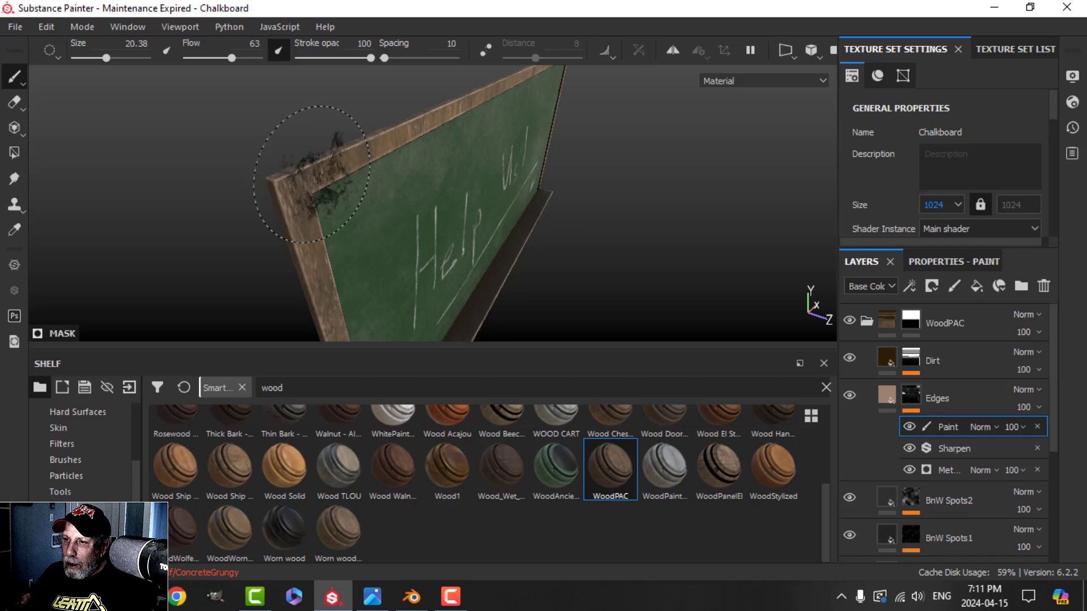
{"action": "left_click_drag", "start_coordinate": [242, 59], "coordinate": [261, 59]}
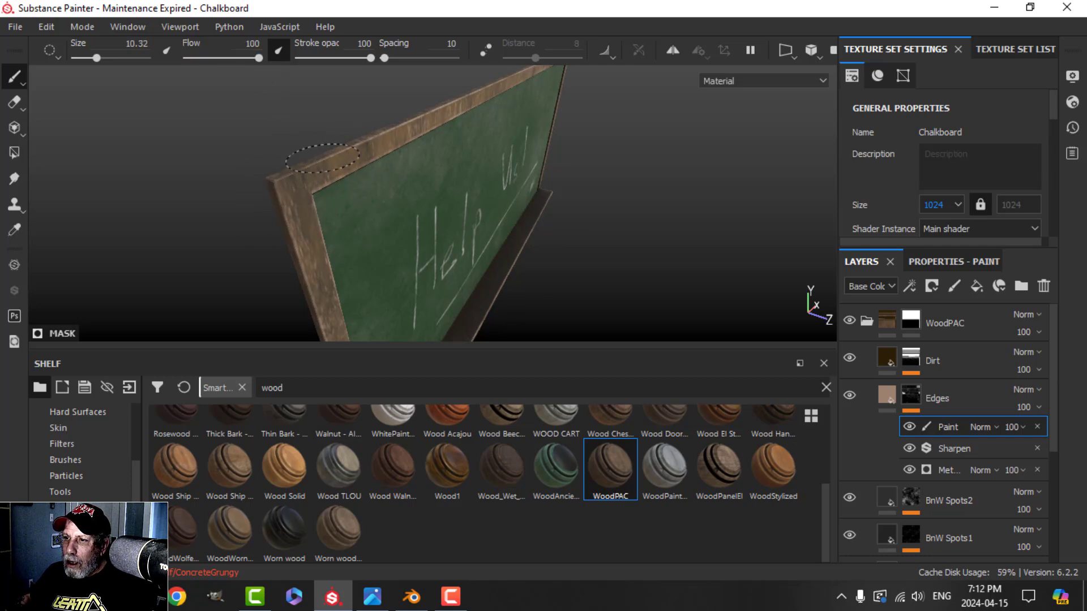
Brush worn edges along the frame, checking the board from frontal, side and top views
{"action": "mouse_move", "coordinate": [415, 224]}
{"action": "left_mouse_down", "text": "alt"}
{"action": "mouse_move", "coordinate": [411, 242]}
{"action": "mouse_move", "coordinate": [466, 202]}
{"action": "mouse_move", "coordinate": [309, 224]}
{"action": "left_mouse_up", "text": "alt"}
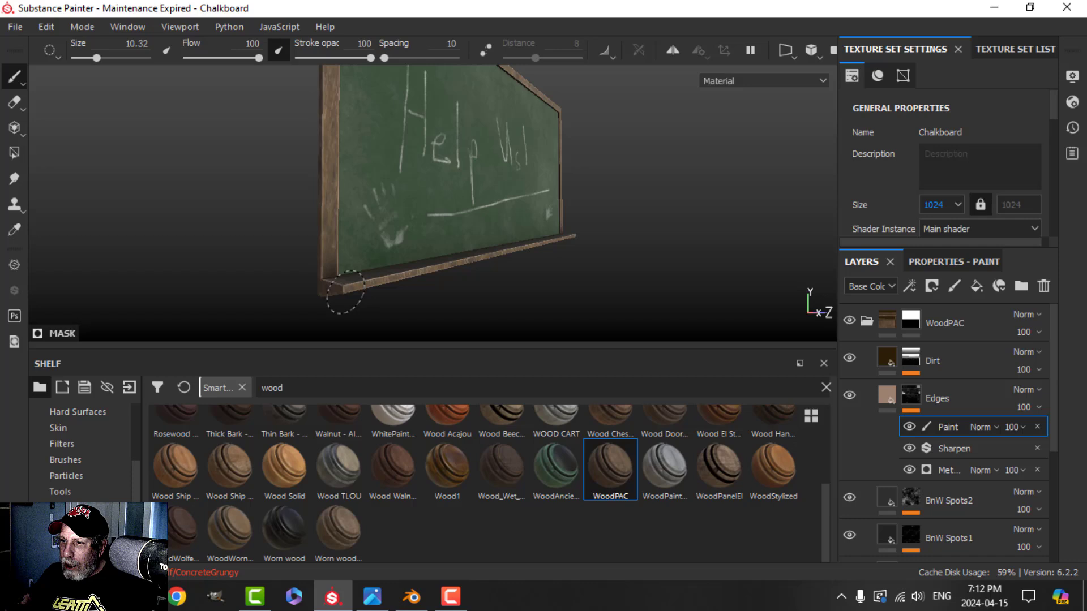
{"action": "right_click_drag", "start_coordinate": [340, 296], "coordinate": [514, 292], "text": "alt"}
{"action": "left_click_drag", "start_coordinate": [513, 293], "coordinate": [545, 280], "text": "alt"}
{"action": "mouse_move", "coordinate": [545, 280]}
{"action": "middle_mouse_down", "text": "alt"}
{"action": "mouse_move", "coordinate": [536, 253]}
{"action": "mouse_move", "coordinate": [485, 243]}
{"action": "middle_mouse_up", "text": "alt"}
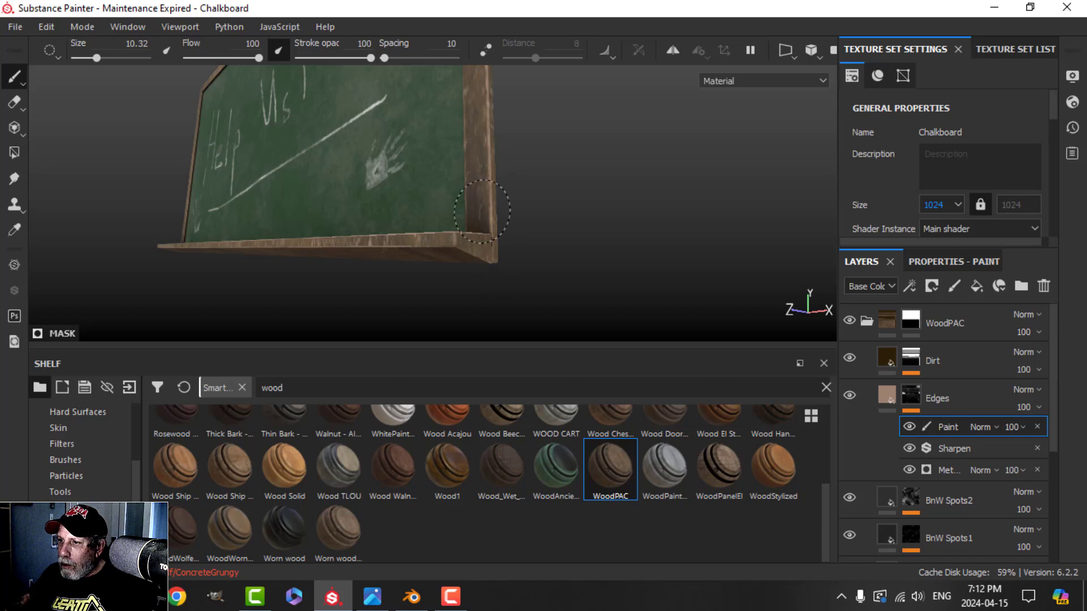
{"action": "left_click_drag", "start_coordinate": [281, 235], "coordinate": [430, 283], "text": "alt"}
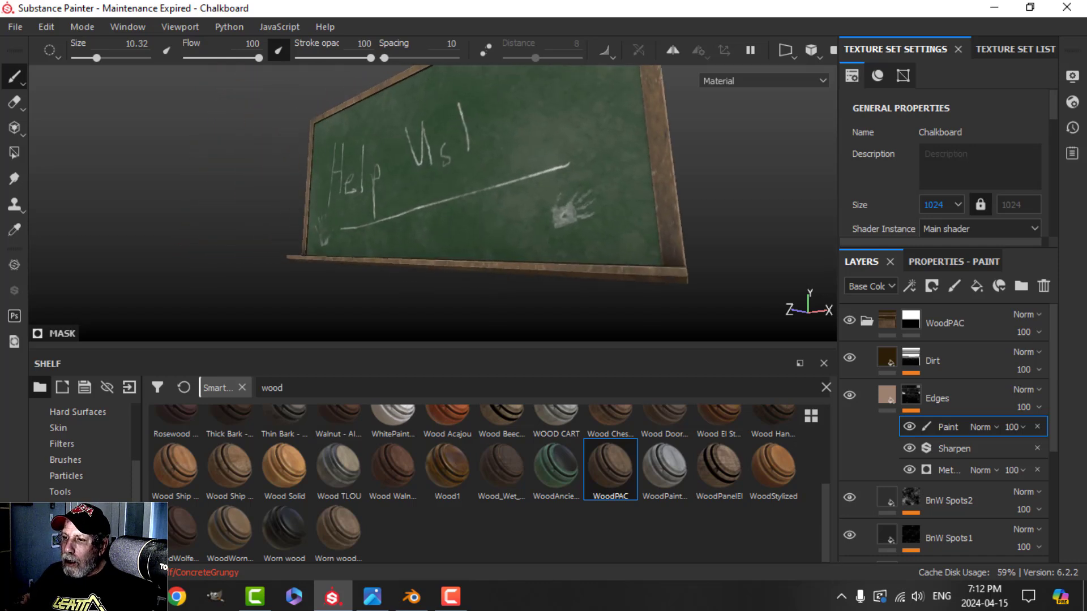
{"action": "scroll", "coordinate": [514, 321], "scroll_direction": "up", "scroll_amount": 5}
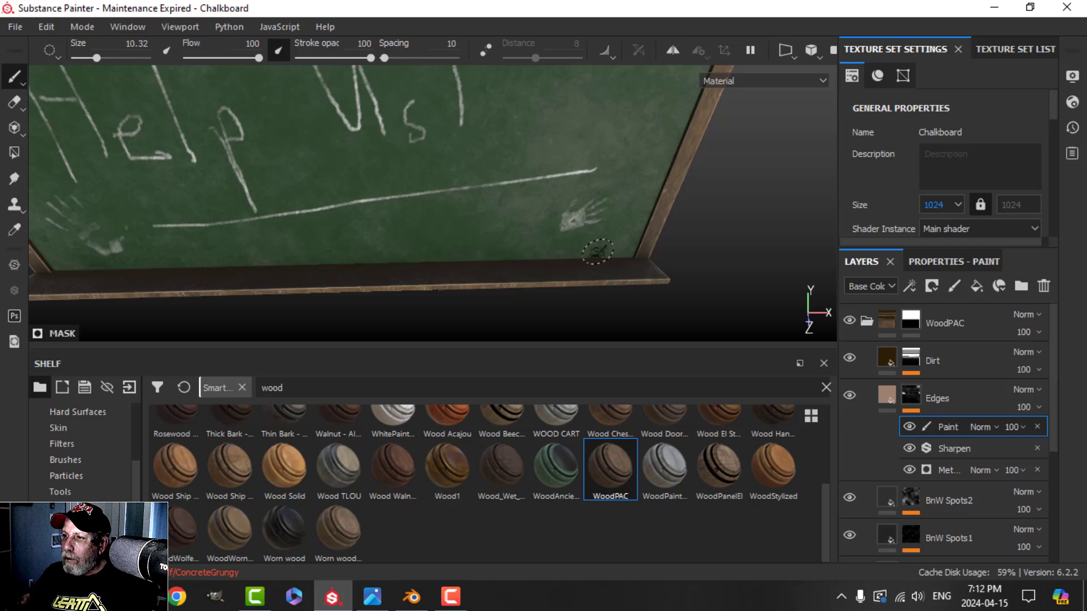
{"action": "scroll", "coordinate": [591, 272], "scroll_direction": "down", "scroll_amount": 4}
{"action": "left_click_drag", "start_coordinate": [590, 293], "coordinate": [527, 252], "text": "alt"}
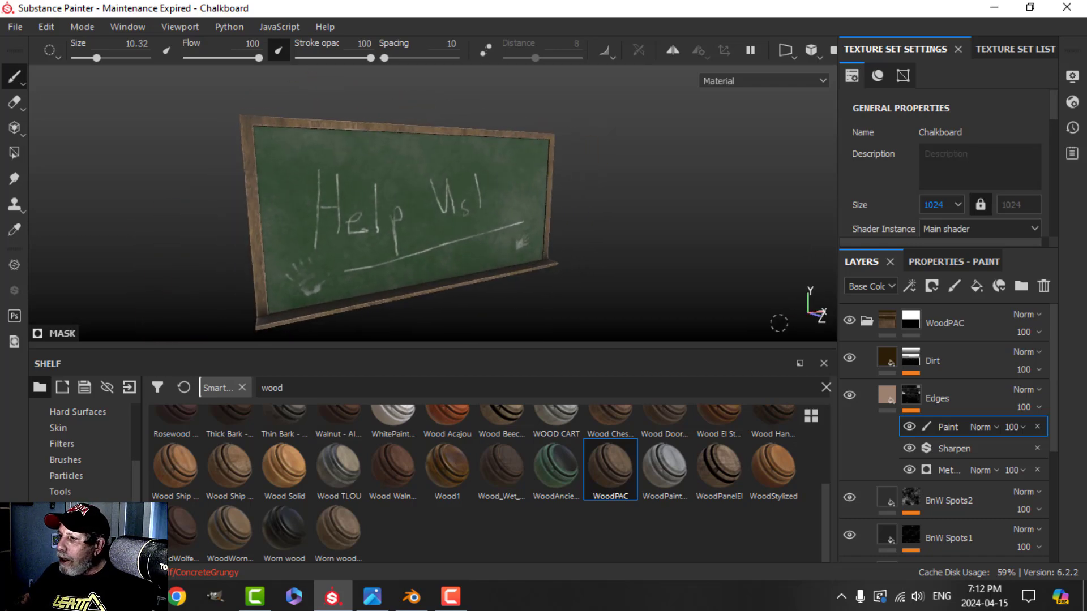
Add a fill layer above Dirt in WoodPAC, limited to the colour channel only
{"action": "left_click", "coordinate": [867, 321]}
{"action": "left_click", "coordinate": [869, 320]}
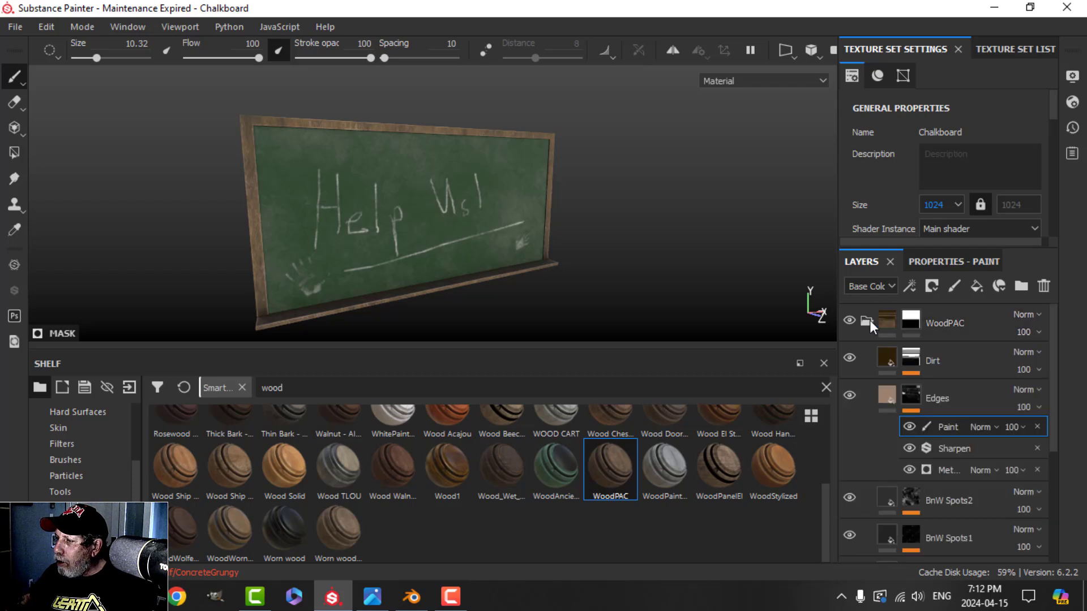
{"action": "left_click", "coordinate": [928, 362]}
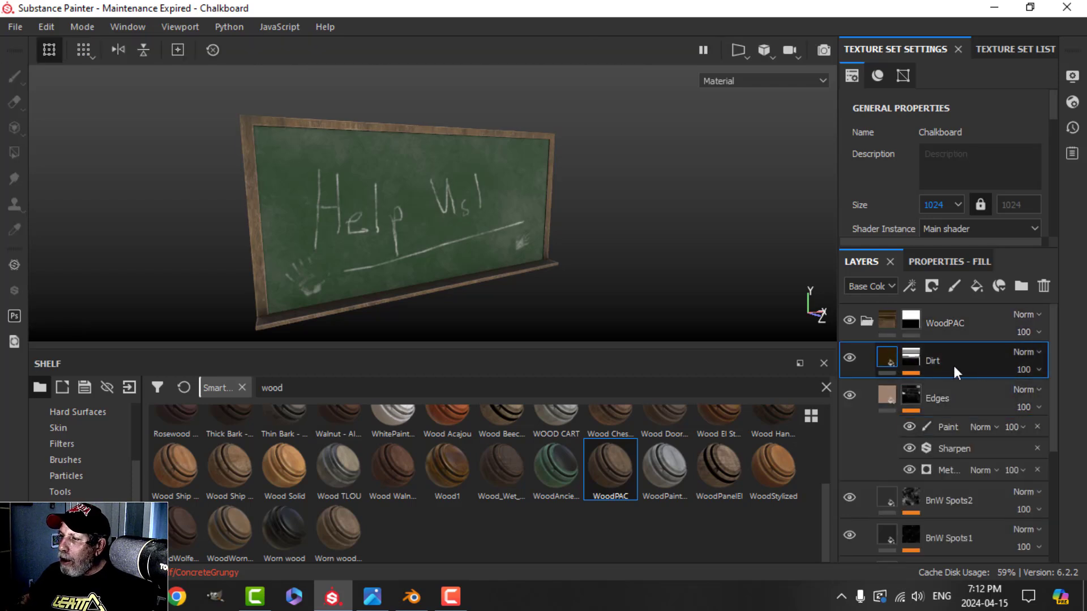
{"action": "left_click", "coordinate": [974, 287]}
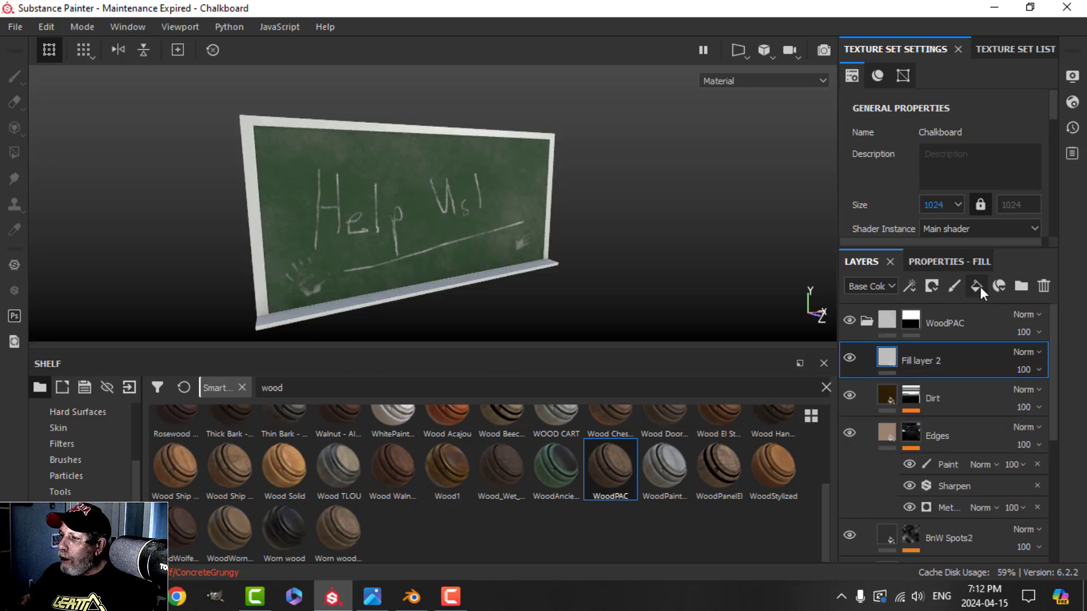
{"action": "left_click", "coordinate": [938, 262]}
{"action": "left_click", "coordinate": [870, 360], "text": "ctrl"}
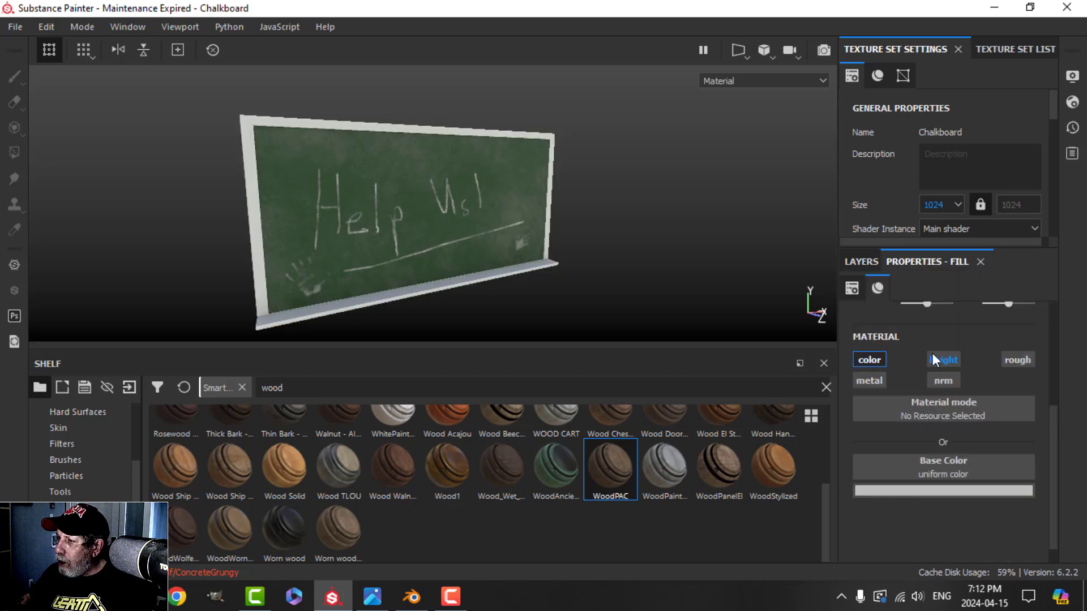
{"action": "left_click", "coordinate": [865, 260]}
{"action": "left_click", "coordinate": [928, 262]}
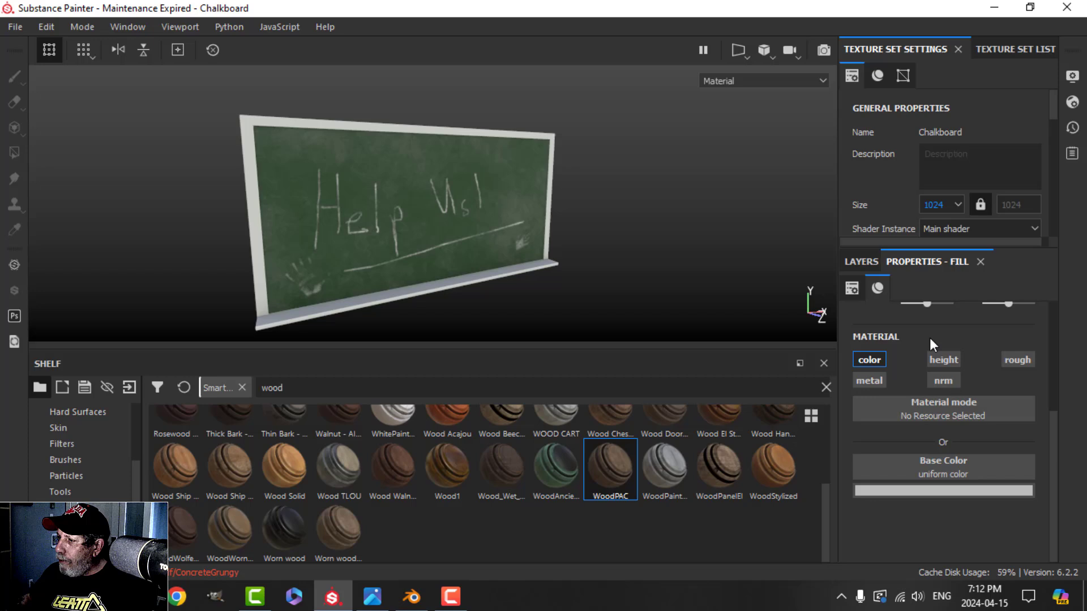
Set Fill layer 2's base colour to dark brown
{"action": "left_click", "coordinate": [931, 490]}
{"action": "left_click_drag", "start_coordinate": [1000, 451], "coordinate": [1001, 443]}
{"action": "left_click", "coordinate": [935, 419]}
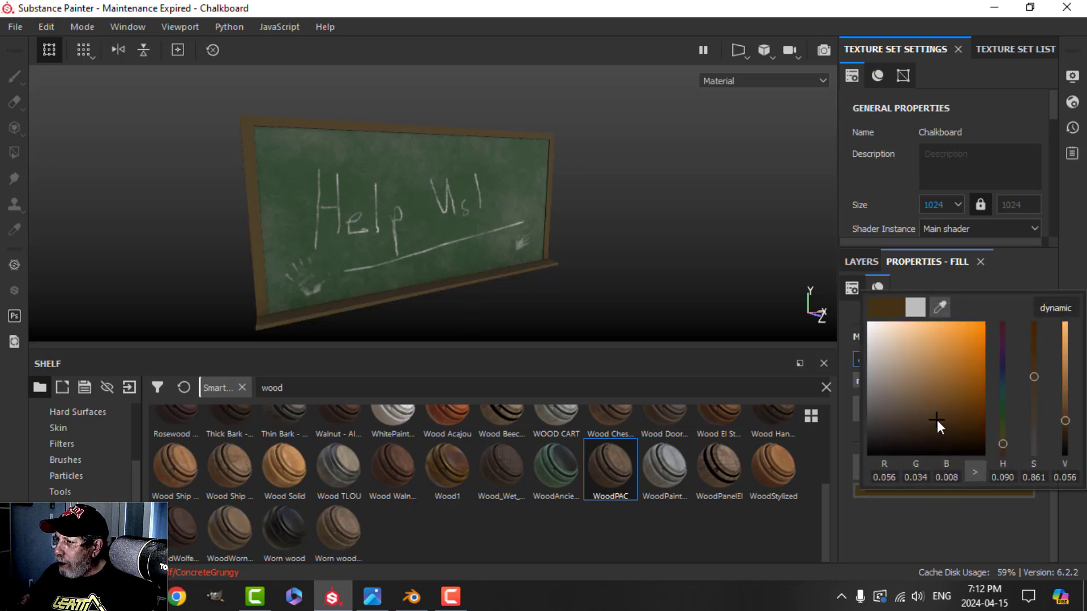
{"action": "left_click", "coordinate": [937, 422]}
{"action": "left_click", "coordinate": [1059, 270]}
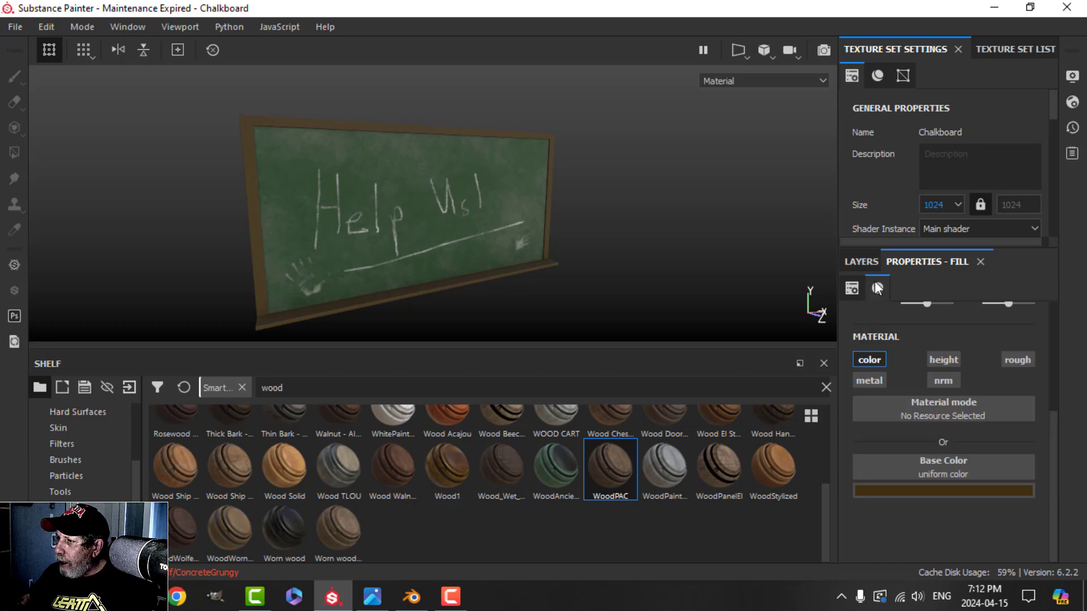
{"action": "left_click", "coordinate": [869, 262]}
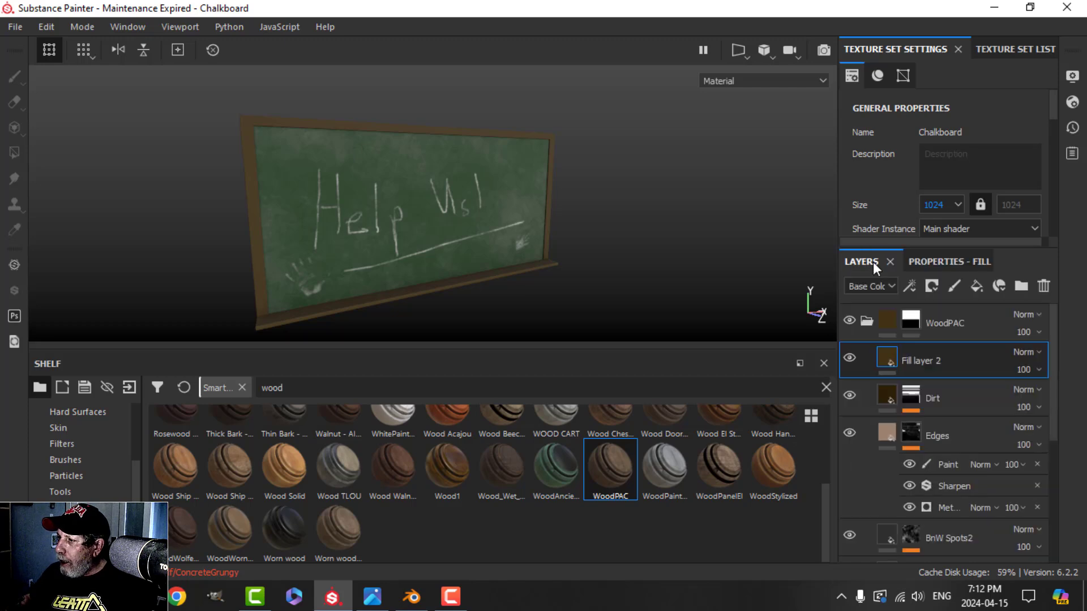
Lower Fill layer 2's opacity to 42
{"action": "left_click", "coordinate": [1034, 370]}
{"action": "left_click_drag", "start_coordinate": [1078, 405], "coordinate": [1055, 403]}
{"action": "left_click_drag", "start_coordinate": [510, 237], "coordinate": [485, 240], "text": "alt"}
{"action": "left_click", "coordinate": [1035, 371]}
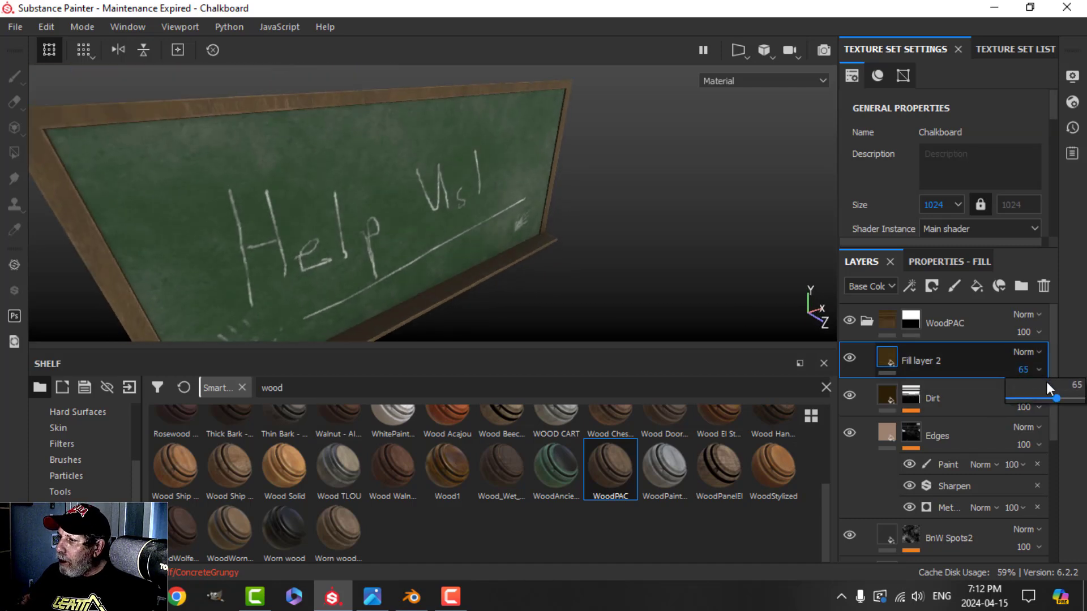
{"action": "left_click_drag", "start_coordinate": [1052, 396], "coordinate": [1038, 396]}
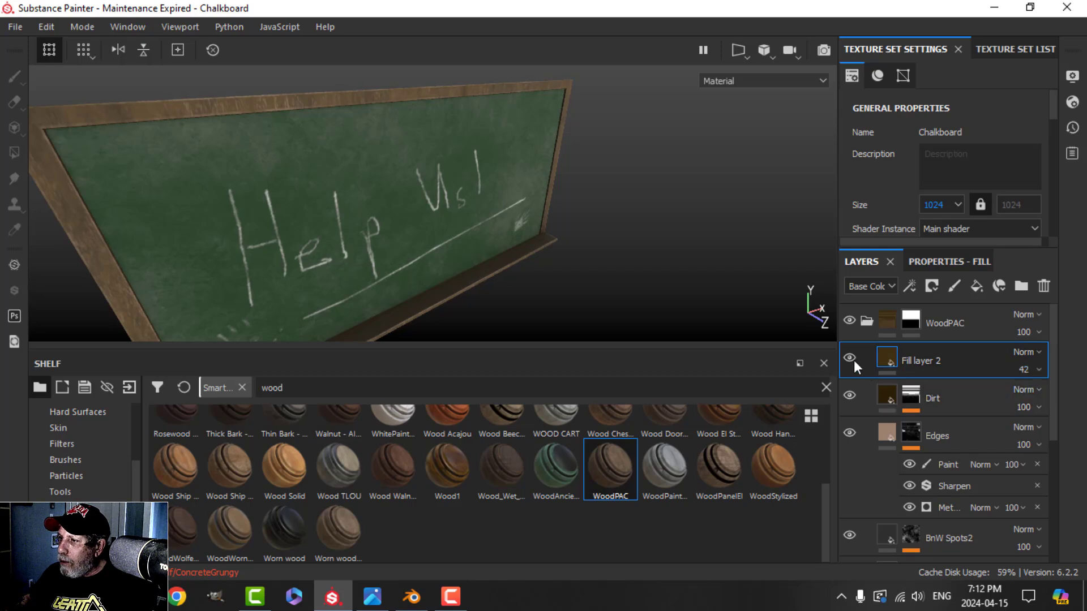
{"action": "left_click_drag", "start_coordinate": [793, 332], "coordinate": [484, 258], "text": "alt"}
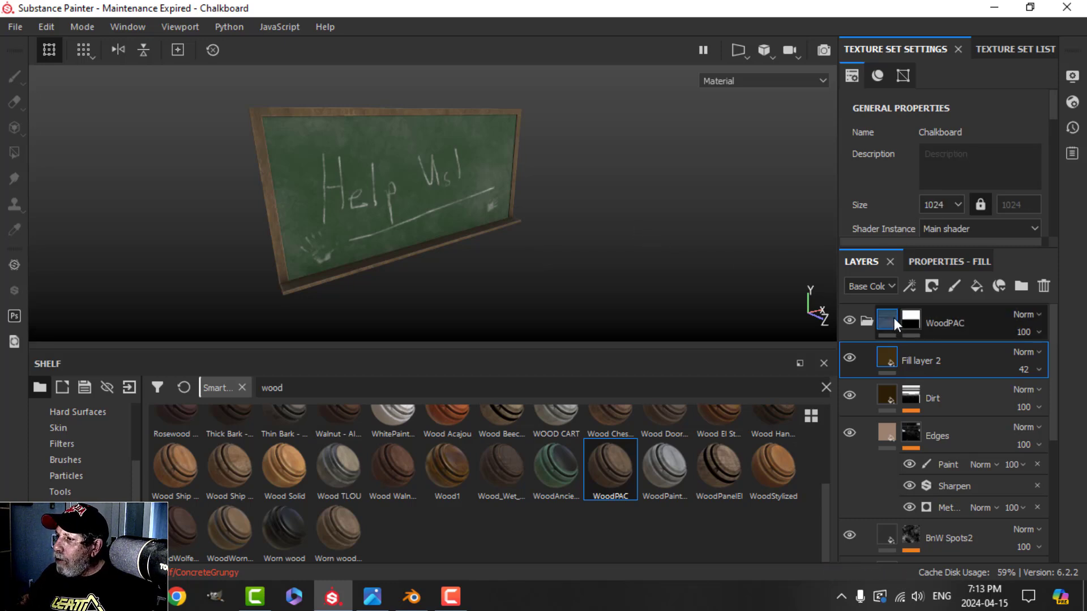
Collapse the WoodPAC folder, set the Chalkboard texture size to 2048, and inspect the board
{"action": "left_click", "coordinate": [867, 321]}
{"action": "left_click", "coordinate": [946, 207]}
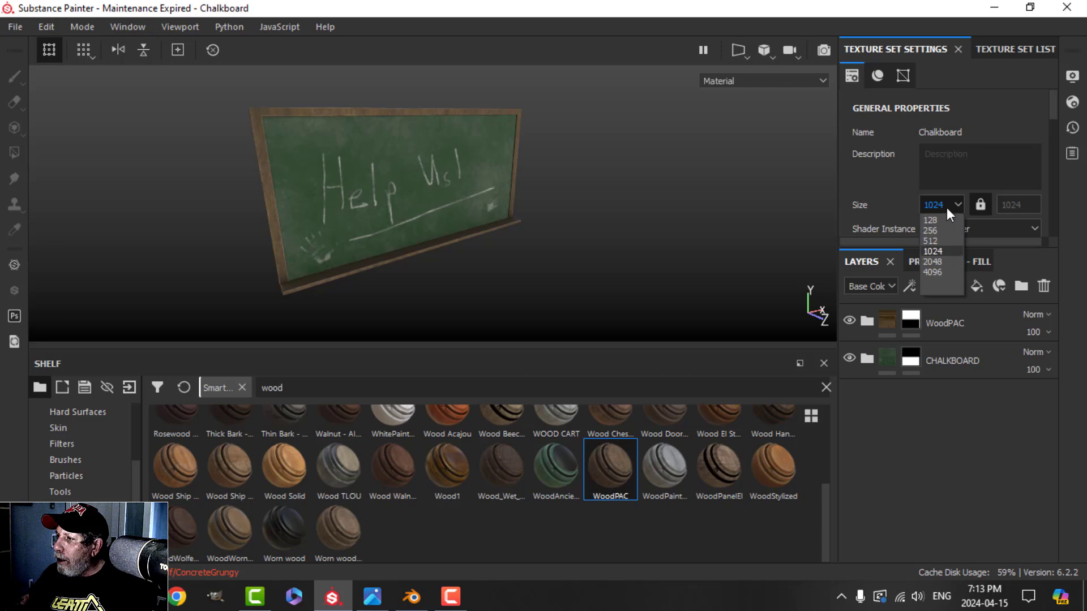
{"action": "left_click", "coordinate": [938, 263]}
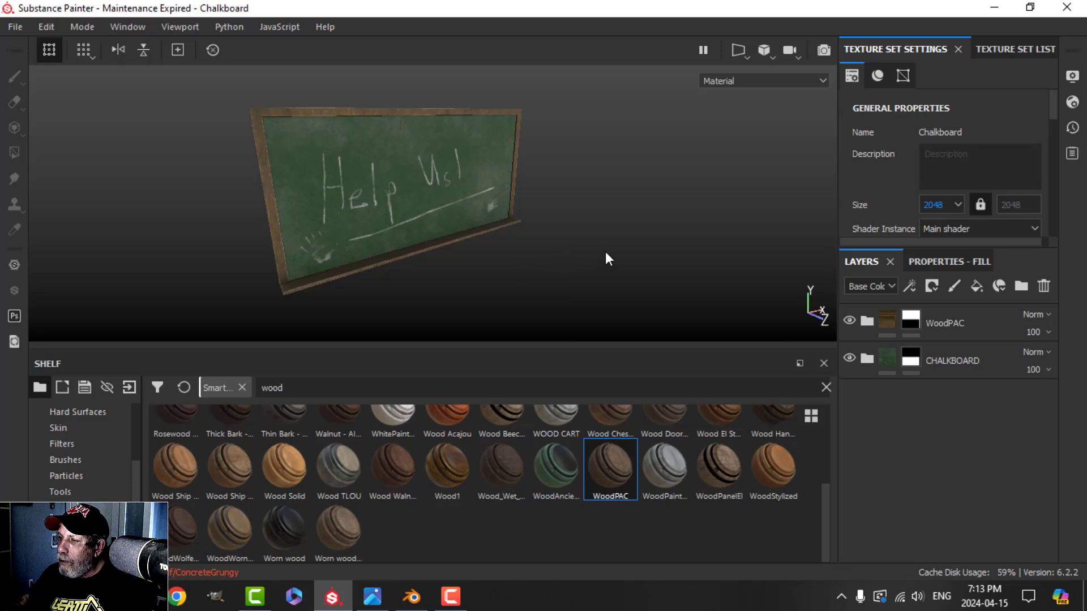
{"action": "scroll", "coordinate": [605, 252], "scroll_direction": "up", "scroll_amount": 3}
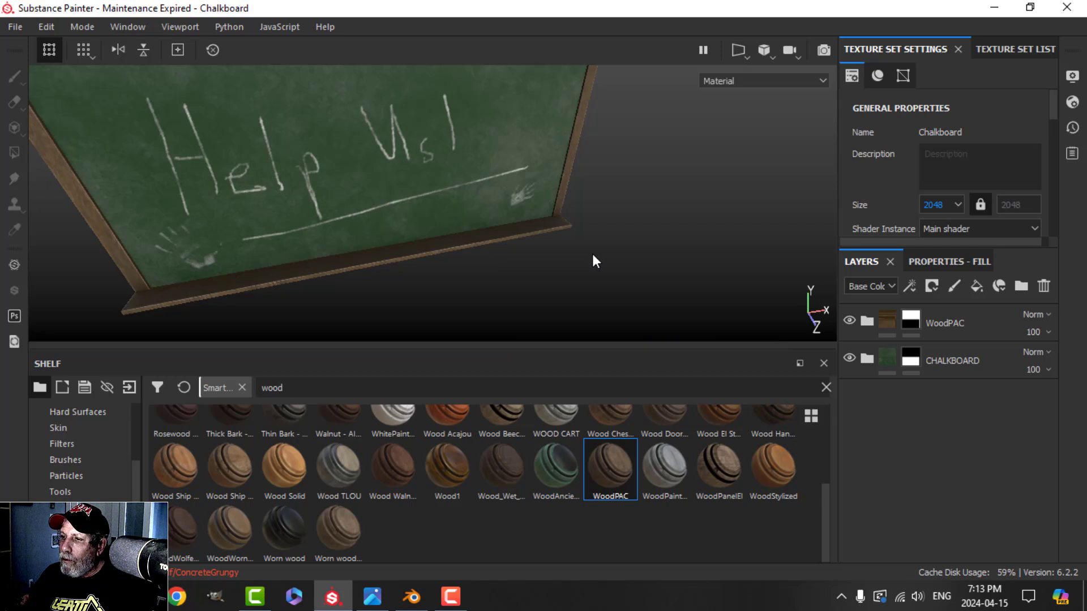
{"action": "scroll", "coordinate": [592, 260], "scroll_direction": "down", "scroll_amount": 1}
{"action": "left_click_drag", "start_coordinate": [589, 257], "coordinate": [422, 252], "text": "alt"}
{"action": "scroll", "coordinate": [321, 253], "scroll_direction": "up", "scroll_amount": 2}
{"action": "scroll", "coordinate": [347, 253], "scroll_direction": "down", "scroll_amount": 2}
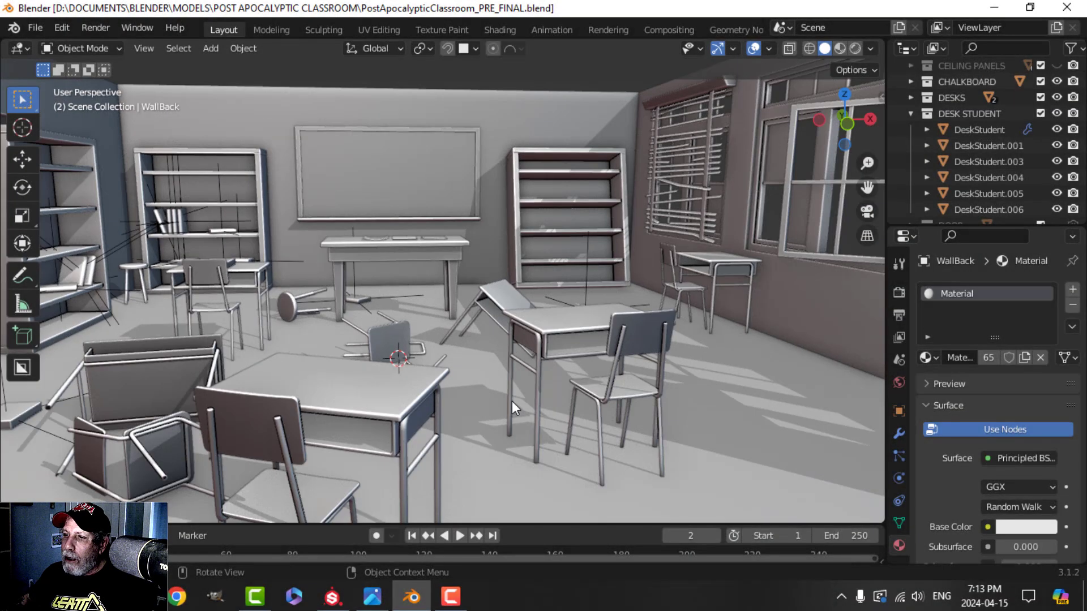
Orbit and zoom around the classroom to inspect the grey desks, overturned chairs, shelves and blank board
{"action": "middle_click_drag", "start_coordinate": [511, 401], "coordinate": [441, 233]}
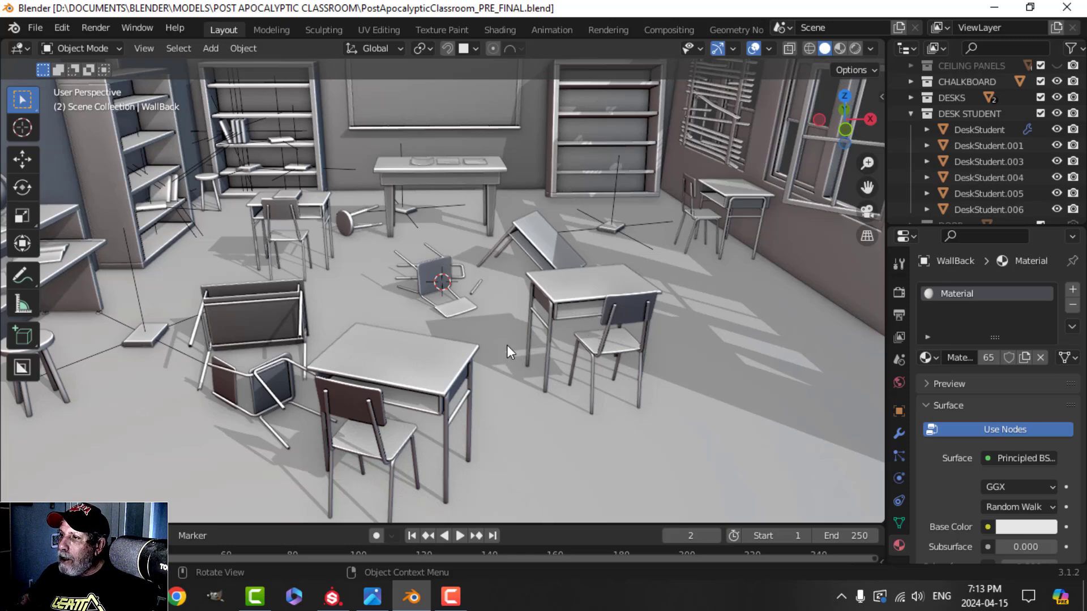
{"action": "middle_click_drag", "start_coordinate": [507, 344], "coordinate": [232, 232]}
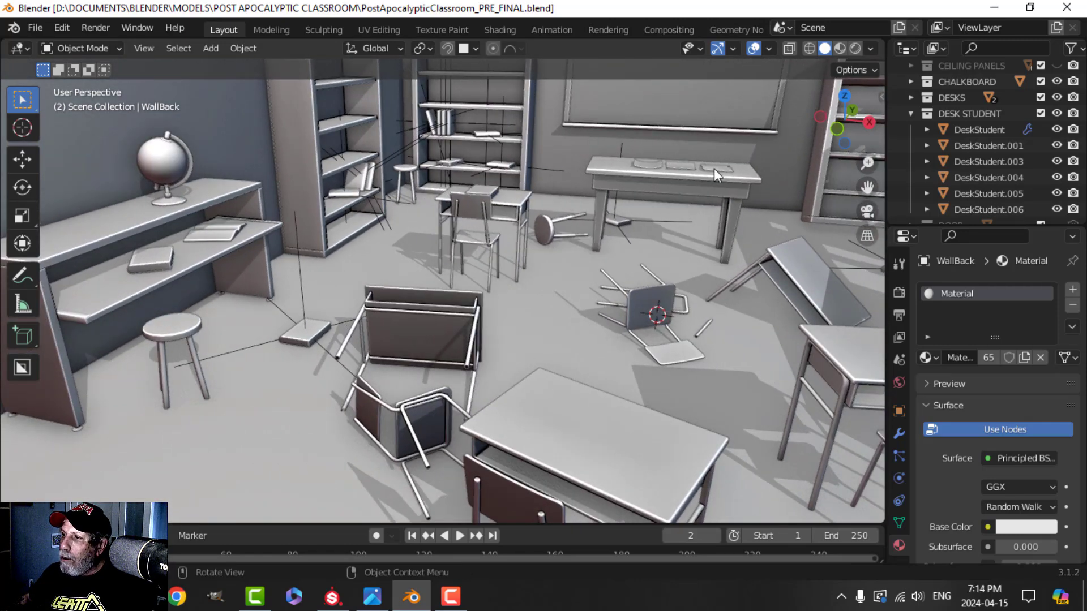
{"action": "middle_click_drag", "start_coordinate": [522, 249], "coordinate": [426, 260]}
{"action": "scroll", "coordinate": [411, 259], "scroll_direction": "up", "scroll_amount": 3}
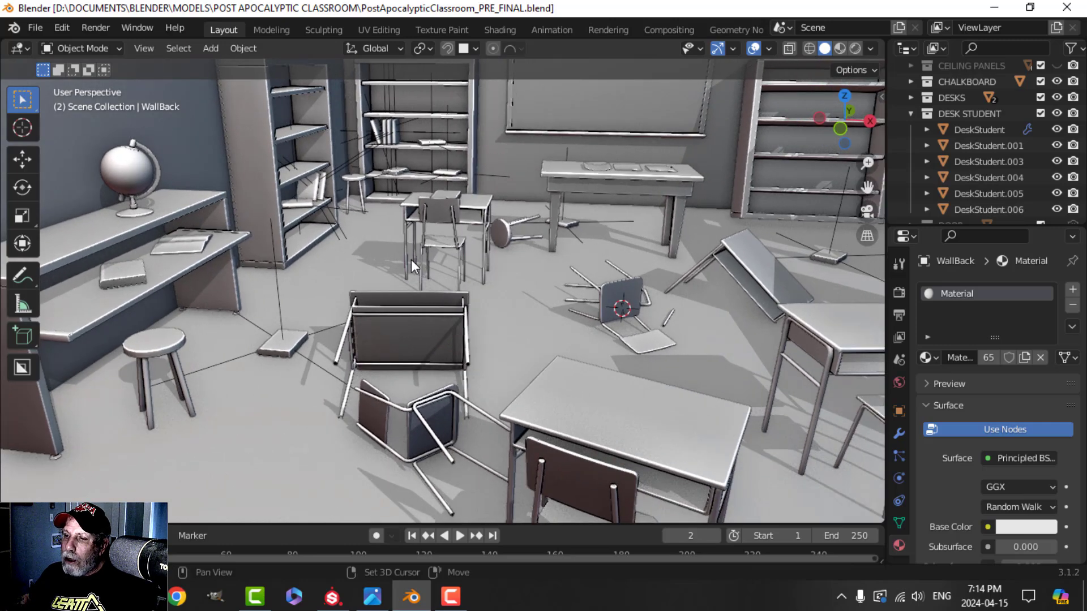